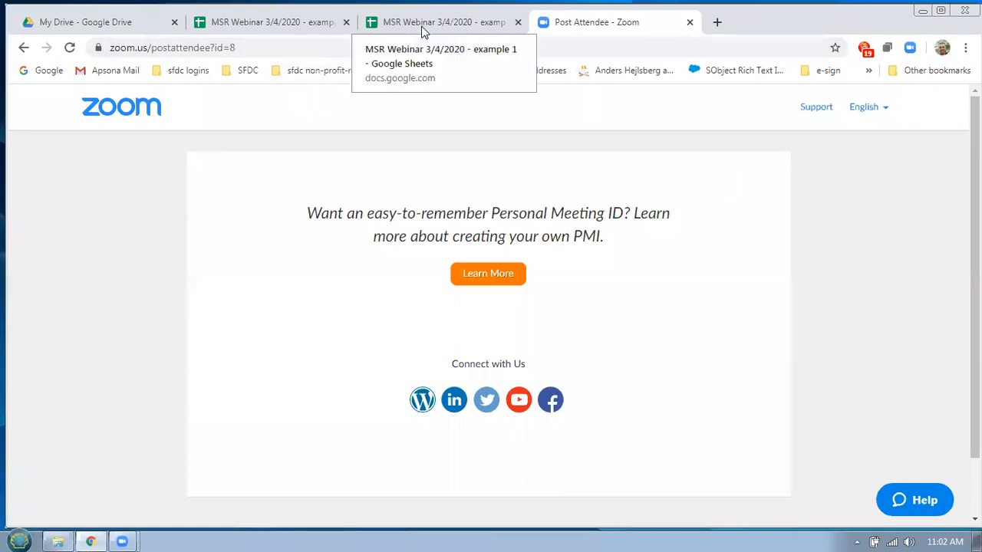
Switch from Zoom to the 'MSR Webinar 3/4/2020 - example 1 extended' spreadsheet
click(376, 25)
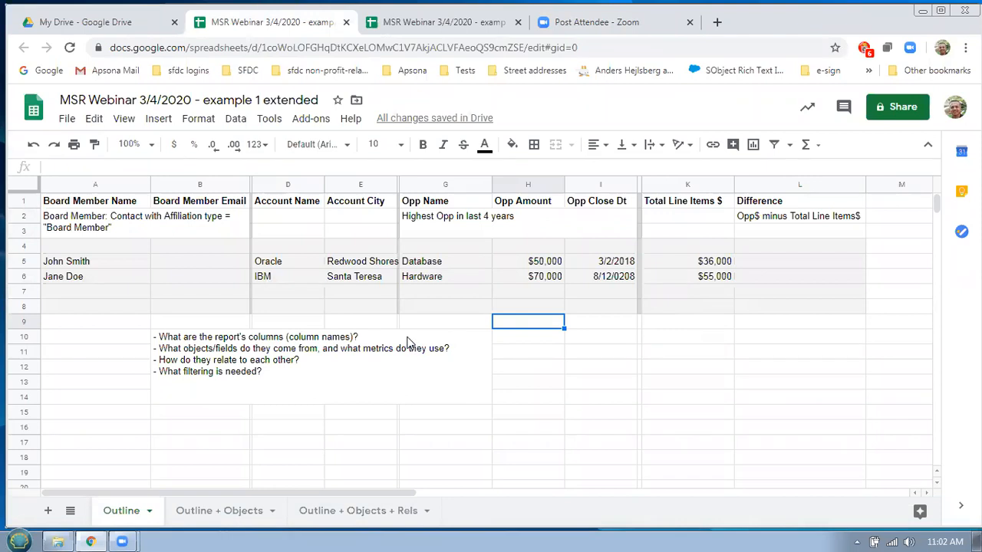
Select the notes cell of report-planning questions, then move to the shorter 'example 1' spreadsheet
click(325, 342)
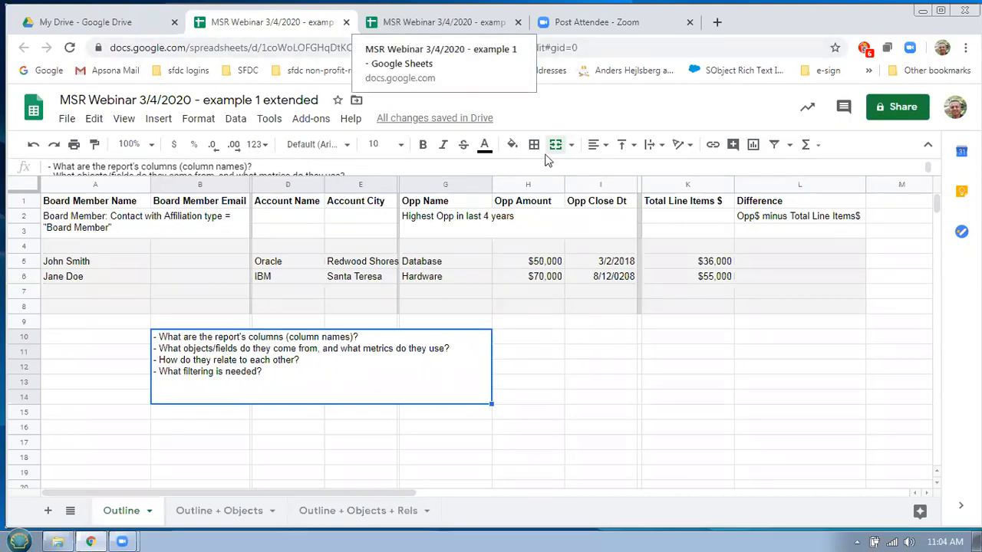
click(409, 25)
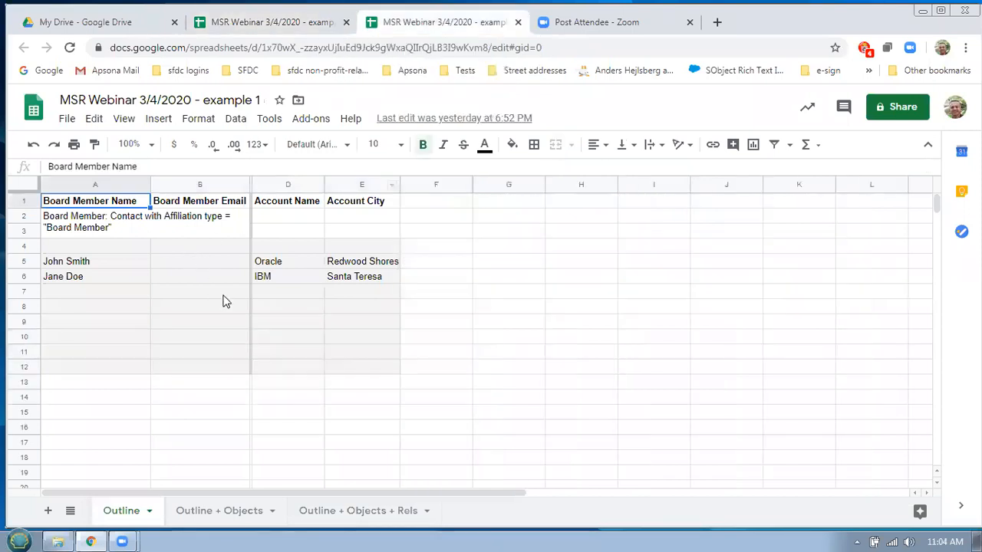
Open the 'Apsona NPSP / batch entry dev org (2demo)' login from sfdc logins in a background tab
click(288, 32)
click(370, 27)
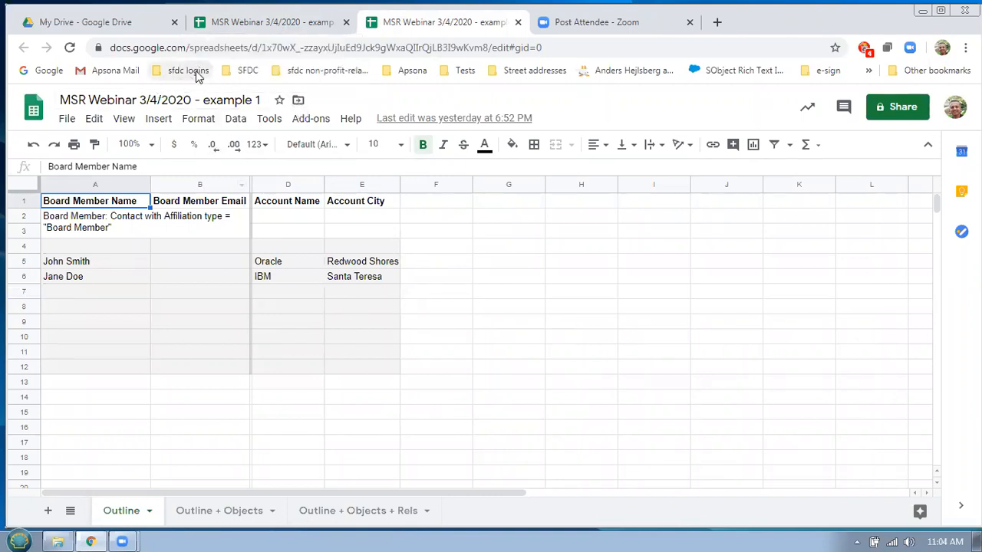
click(193, 72)
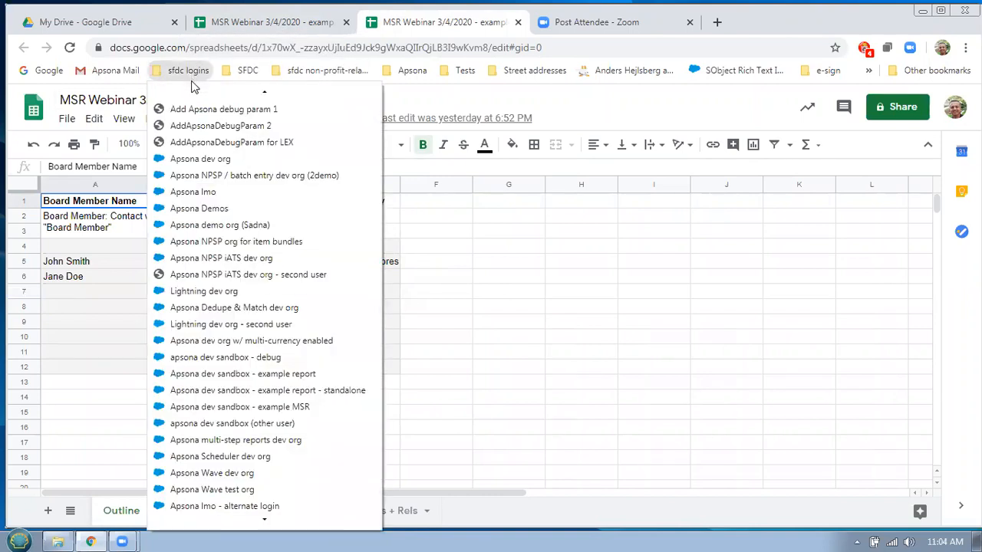
middle_click(259, 176)
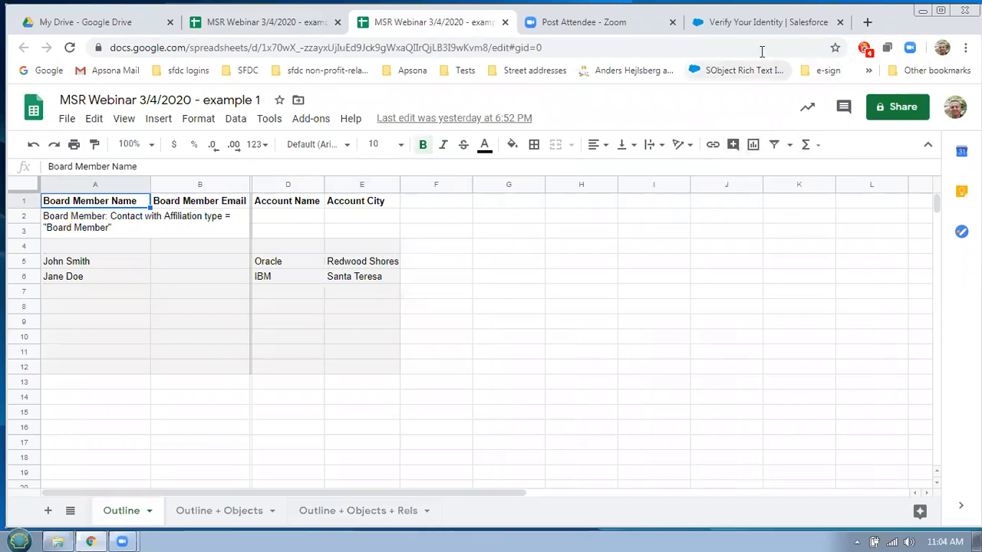
Submit the emailed verification code, switch to Lightning Experience, and open the Apsona dashboard
click(753, 30)
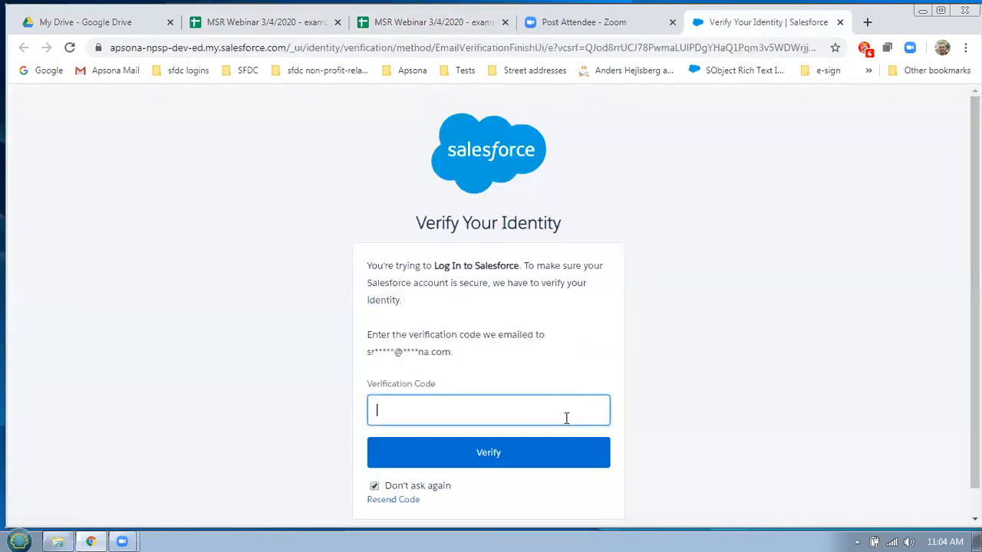
key(ctrl+v)
key(Return)
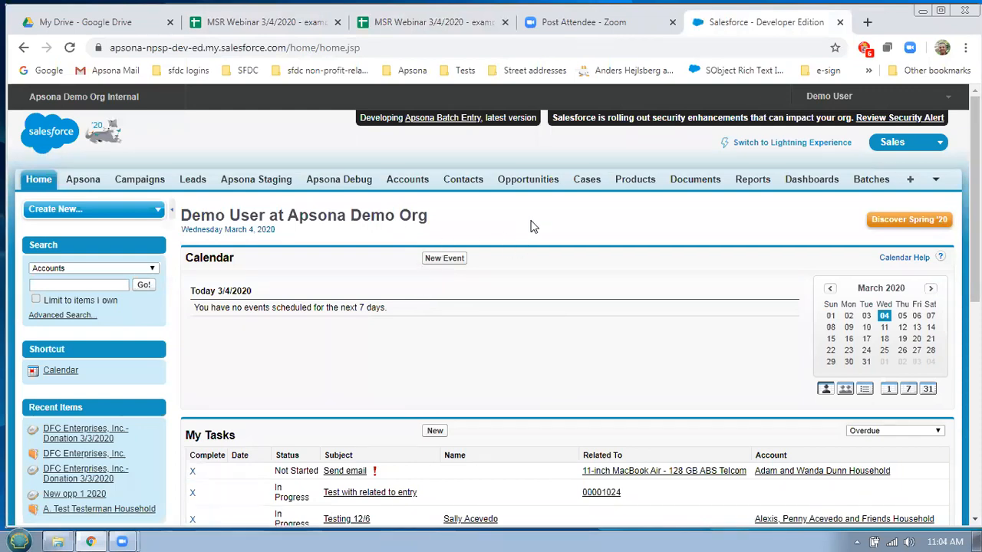
click(775, 147)
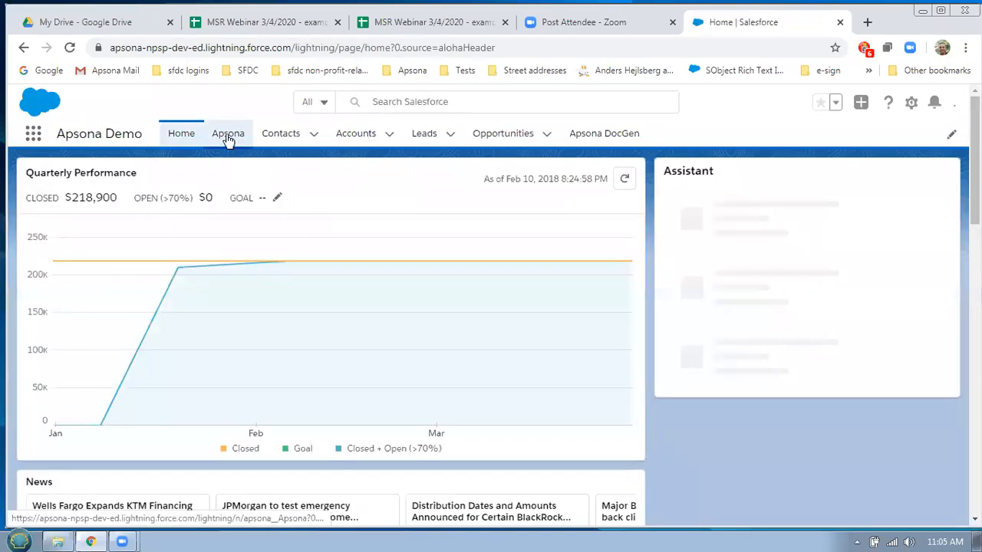
click(228, 135)
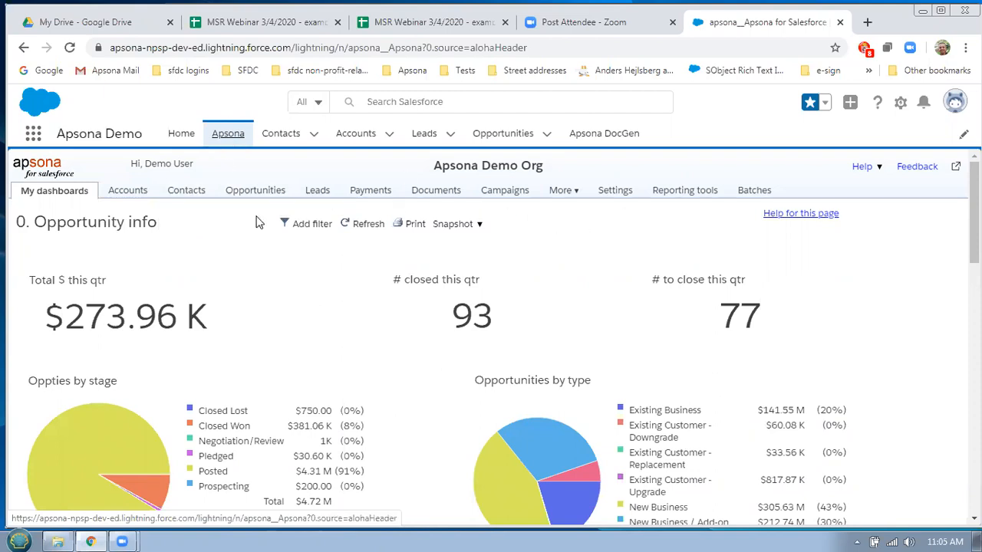
Go to Reporting tools > Multi-step reports and create a New report
mouse_move(680, 200)
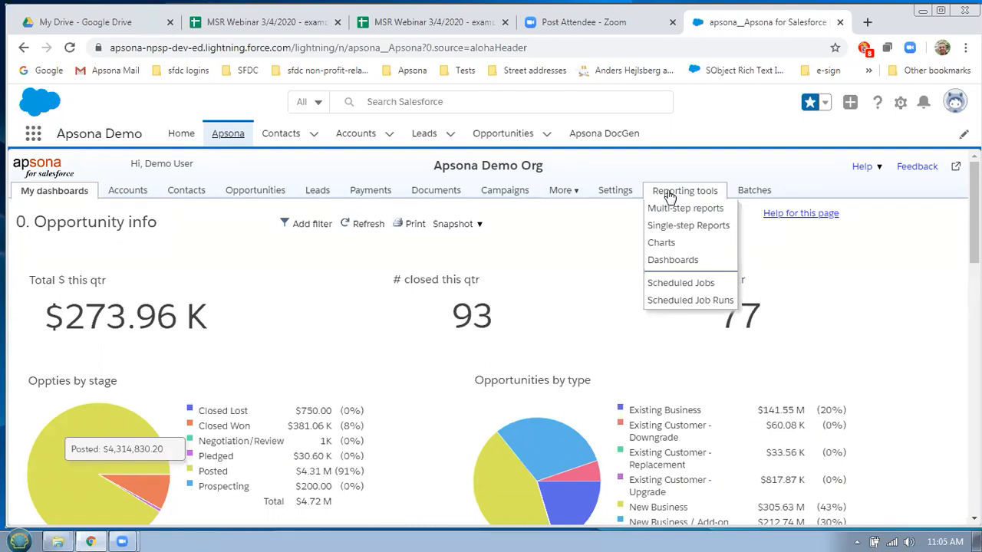
click(680, 206)
click(682, 196)
click(686, 210)
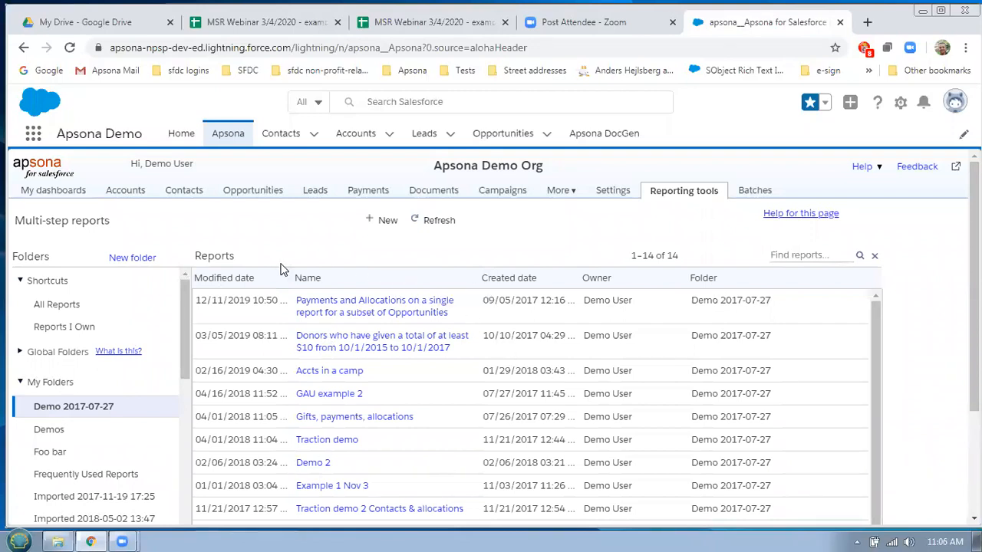
click(379, 224)
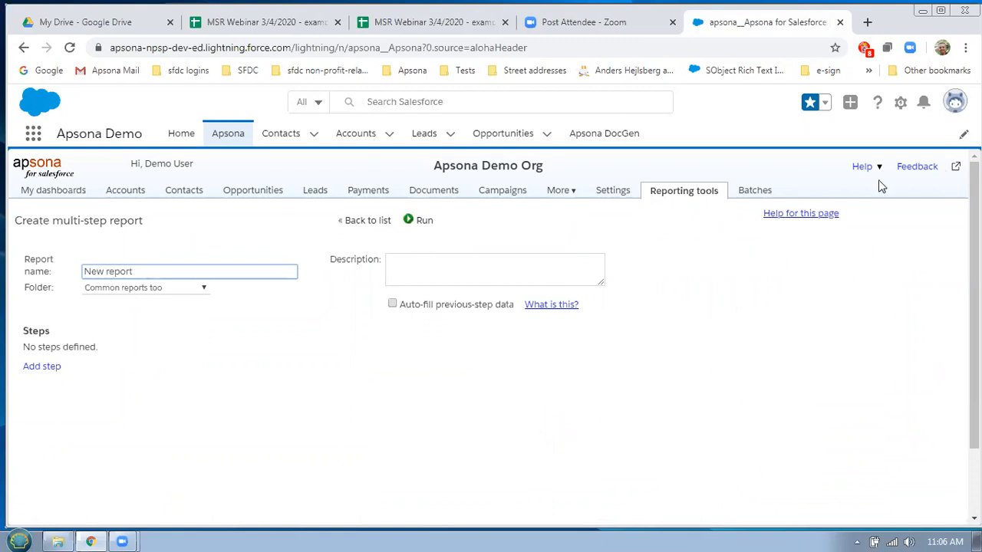
In a full Apsona tab, start a new report named 'Example 1' in the Public folder
click(956, 168)
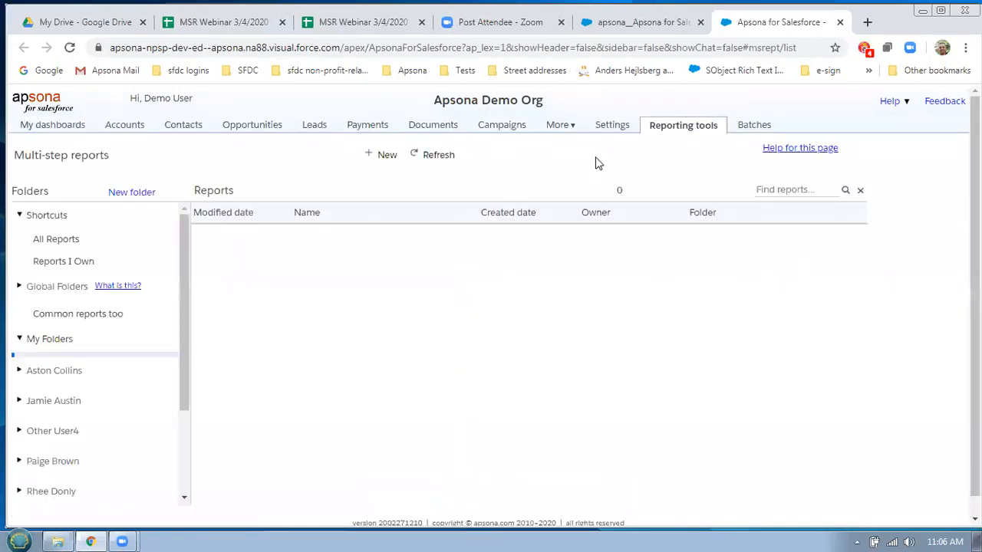
click(381, 161)
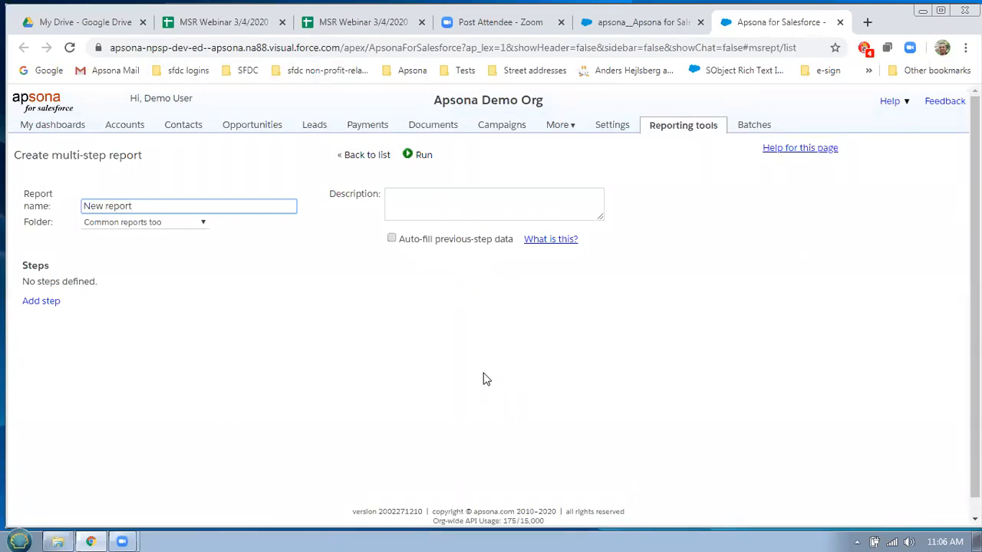
key(ctrl+a)
text(Example)
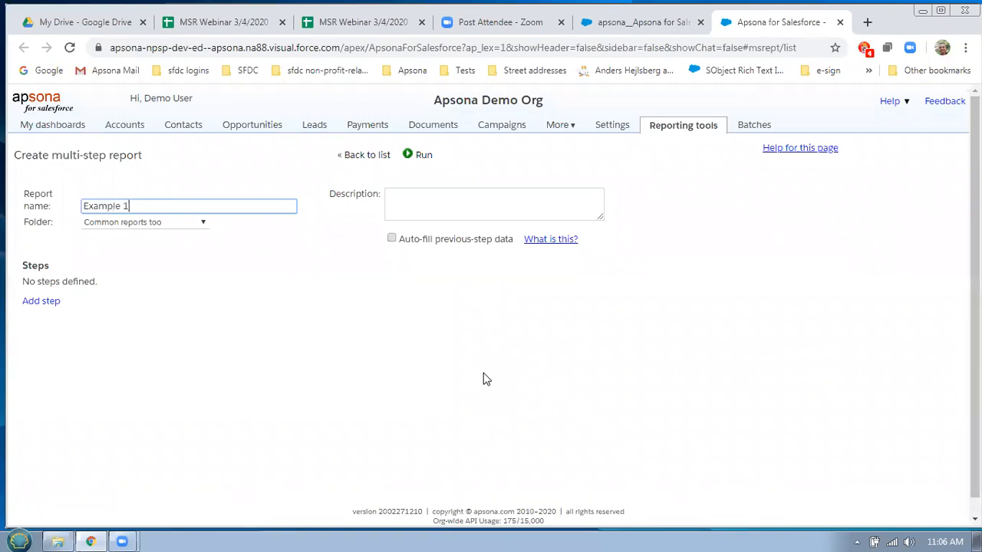
text( 1)
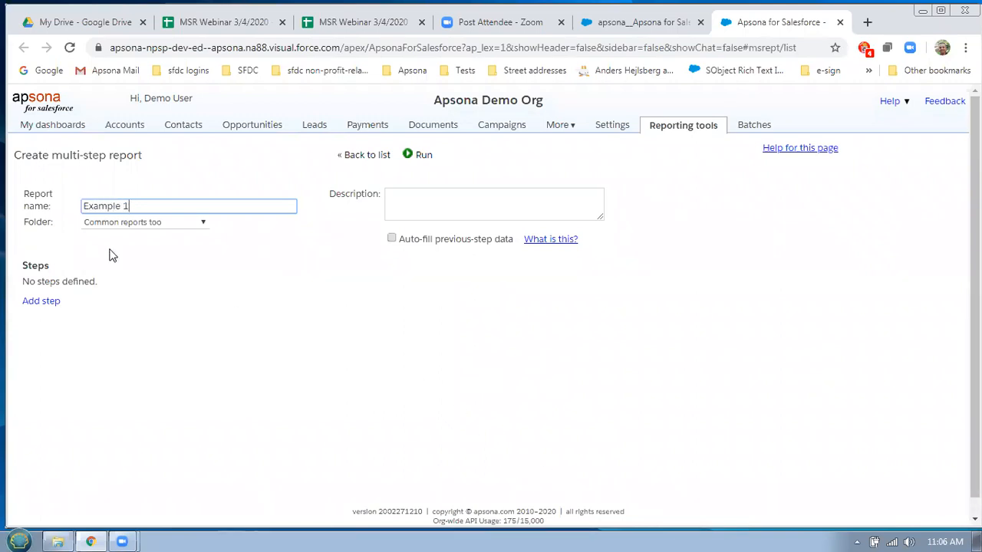
click(140, 226)
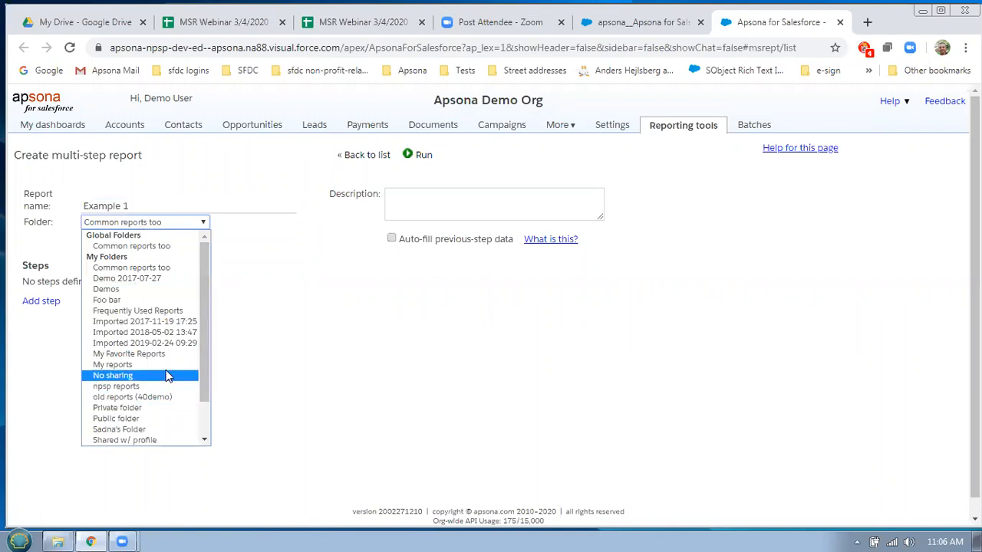
click(170, 419)
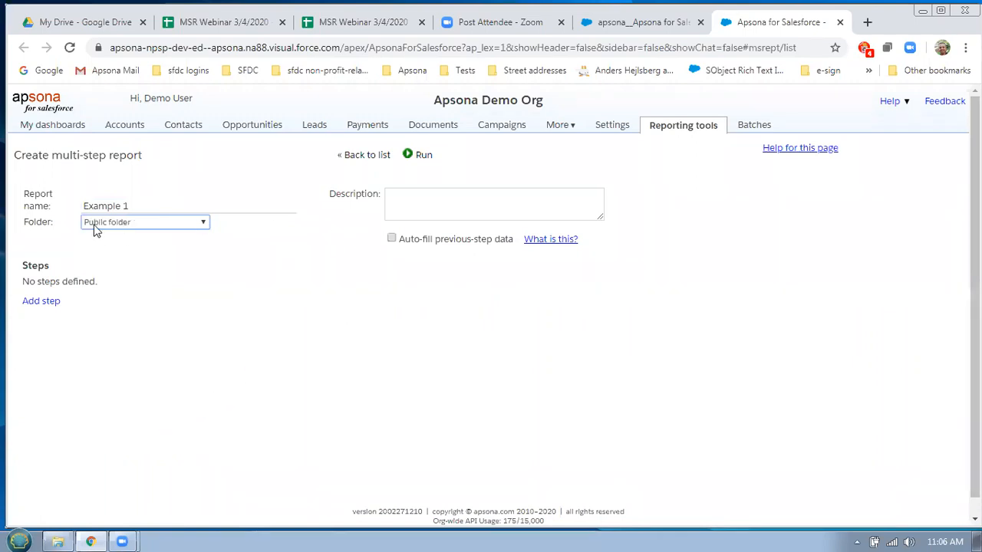
Give the report the description 'Example for demo' and add its first step
click(434, 209)
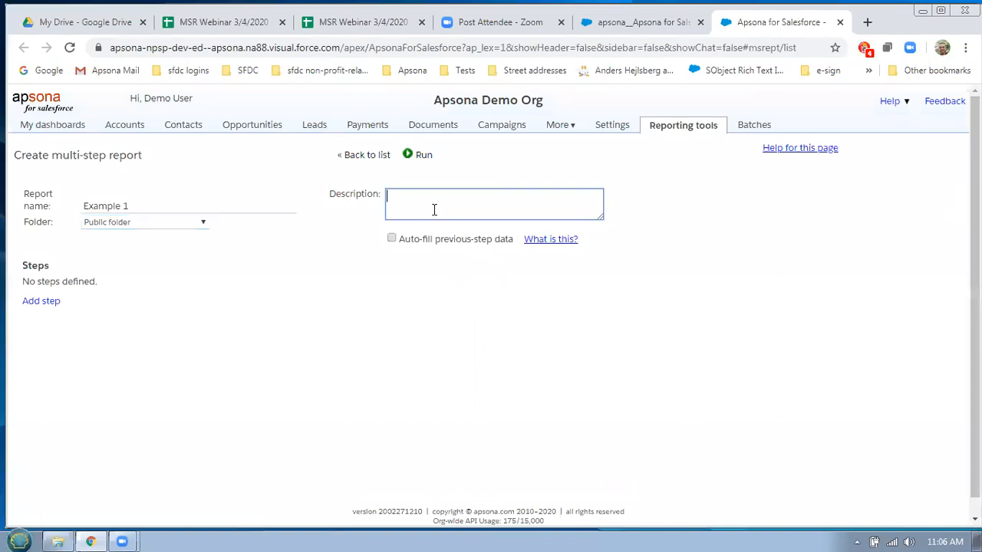
text(Examp)
click(41, 307)
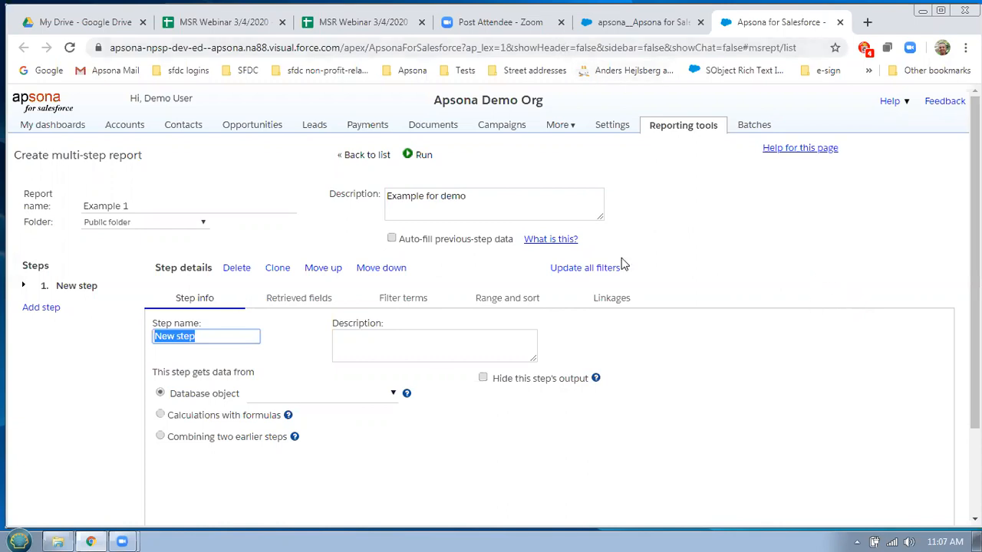
Review the Contact and Account headings on Outline + Objects, then show the Outline + Objects + Rels sheet
click(196, 26)
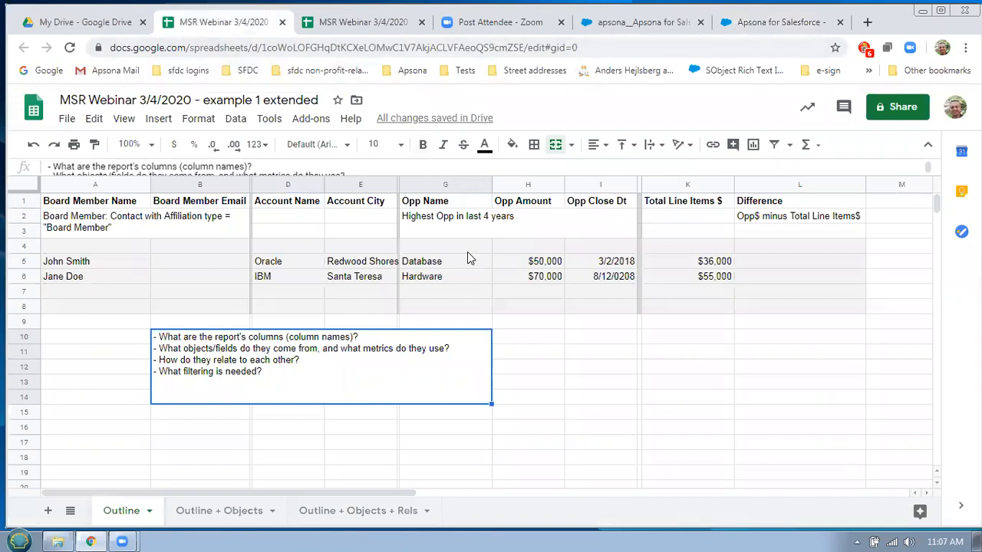
click(341, 26)
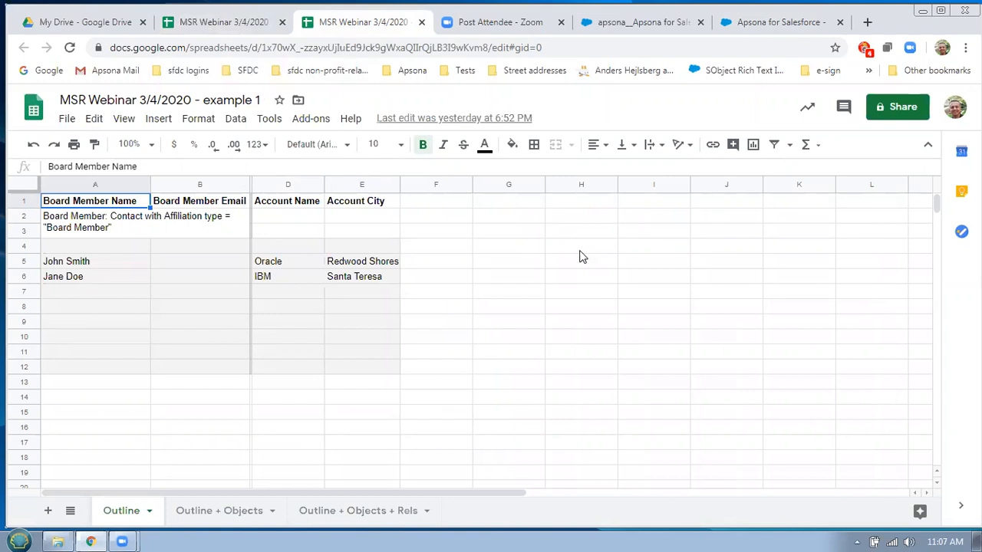
click(211, 512)
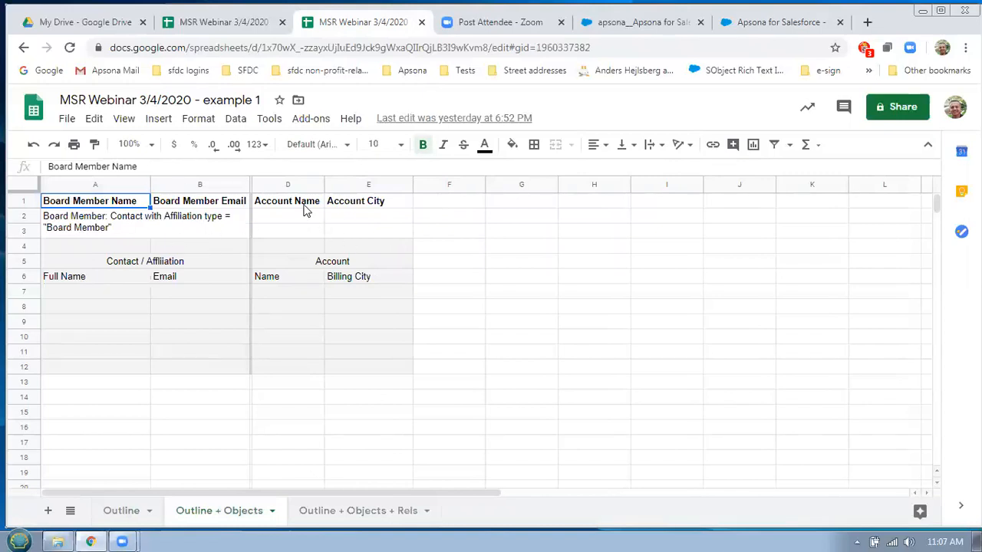
click(164, 265)
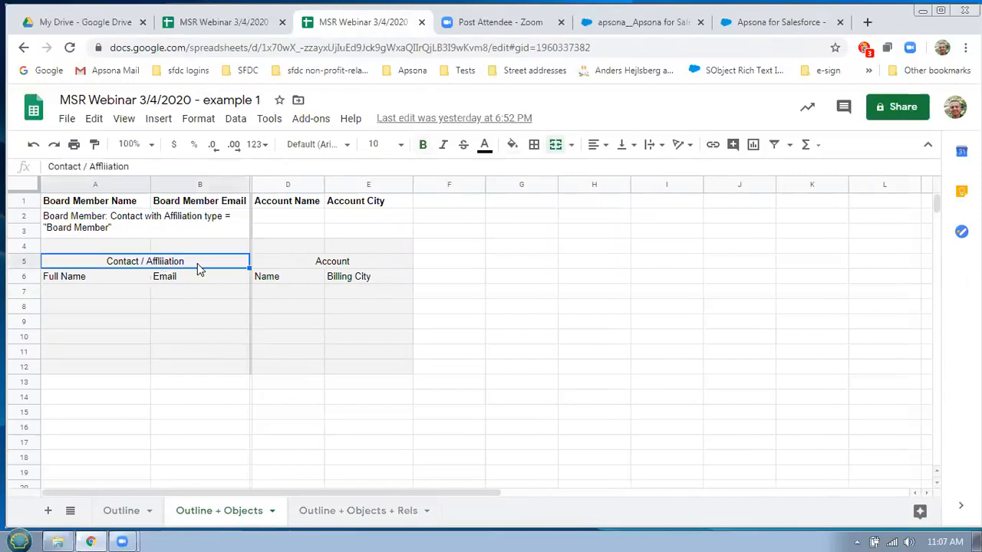
click(334, 265)
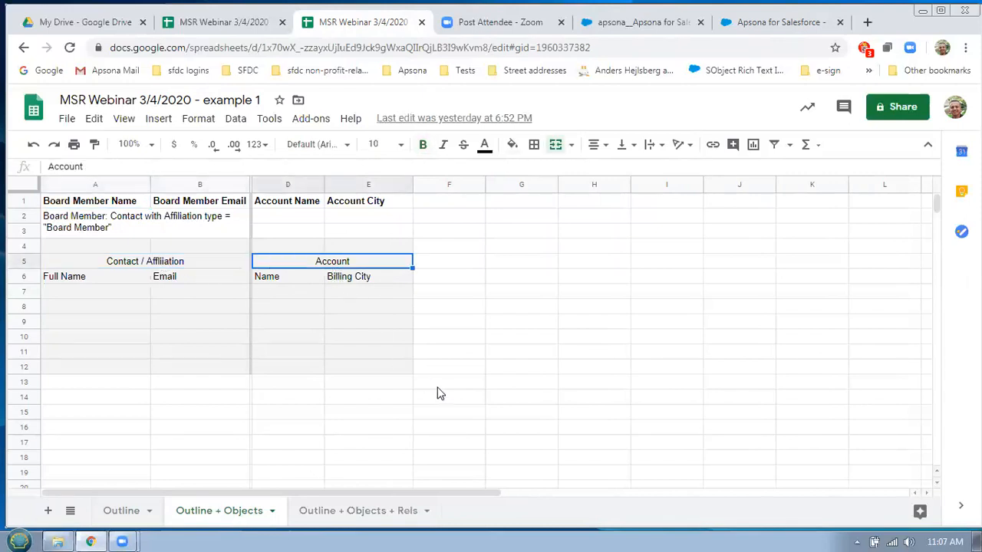
click(340, 518)
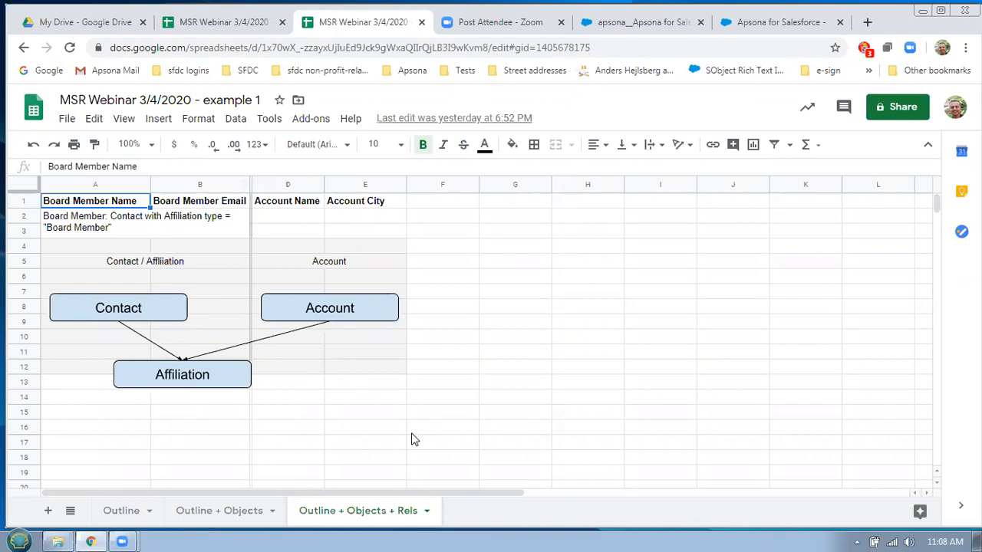
Detach the report editor into its own window and rename the first step 'Contacts'
click(795, 25)
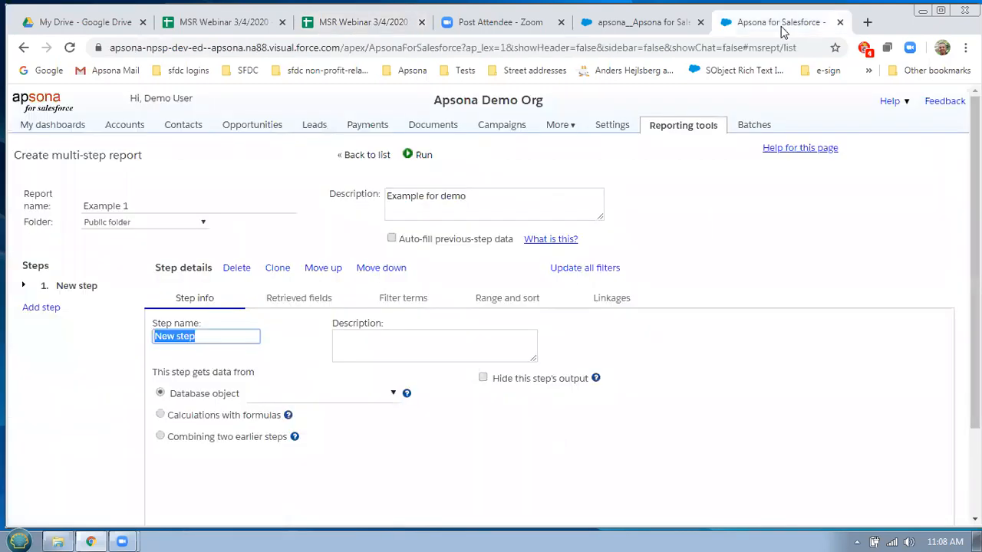
drag(784, 48, 642, 31)
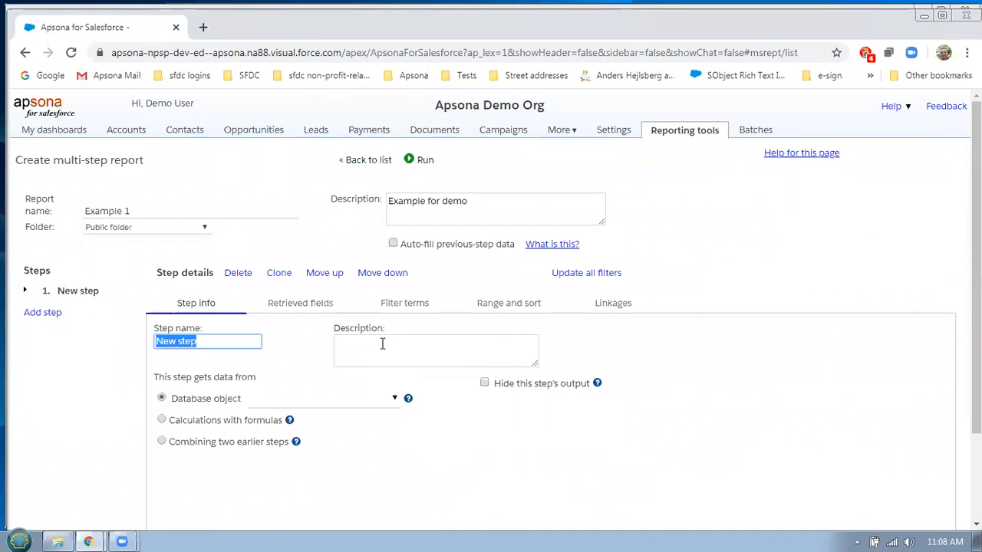
click(232, 343)
triple_click(232, 343)
text(Contacts)
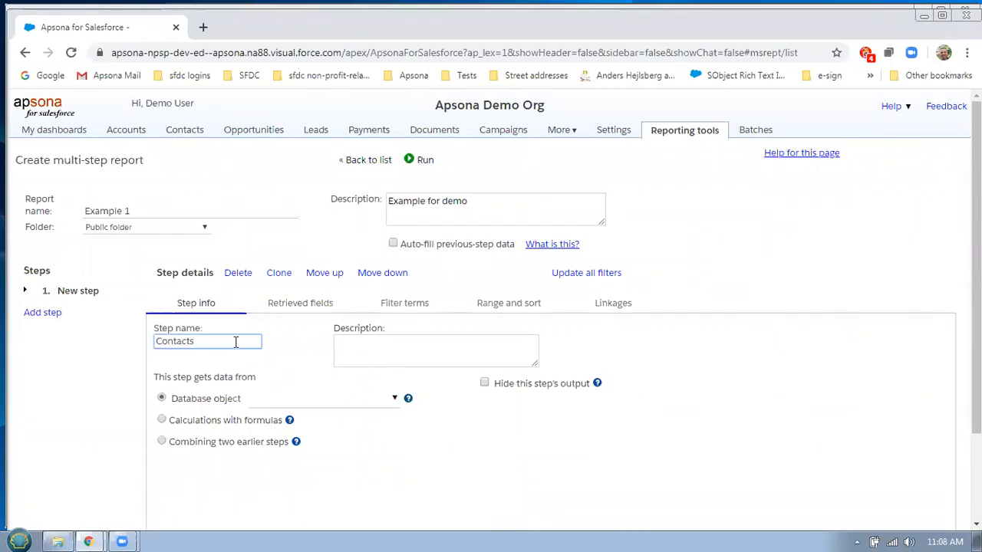
Set the Contacts step's database object to Contact
click(321, 403)
text(conta)
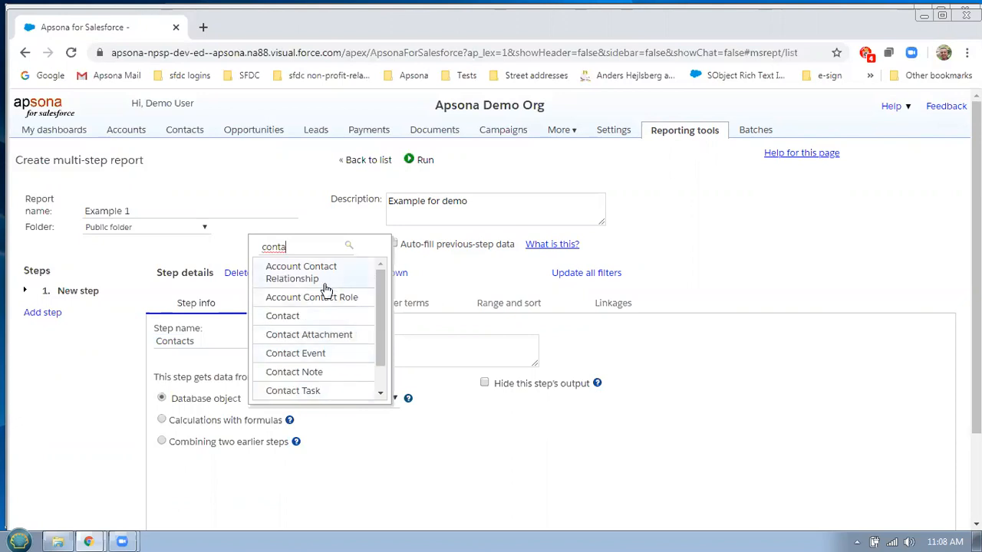
click(359, 318)
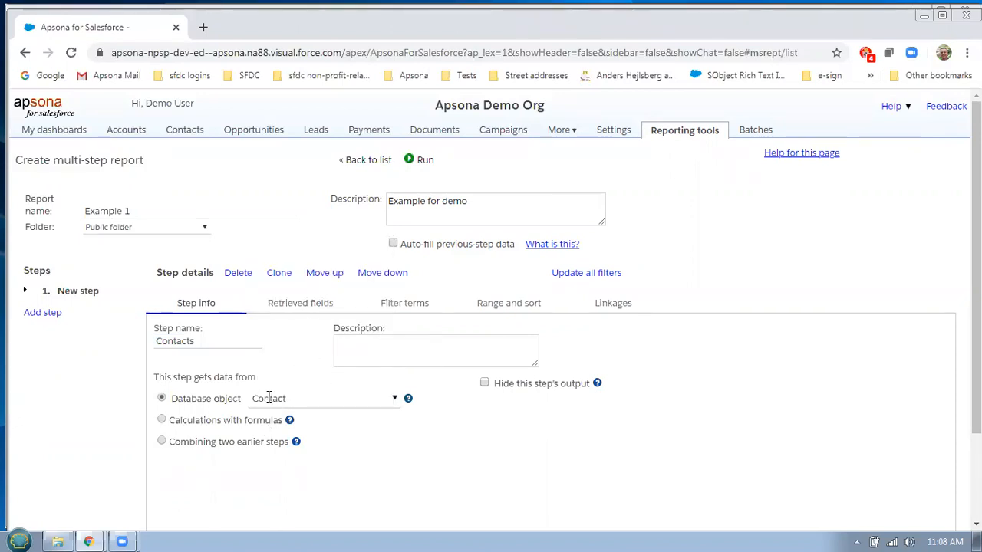
click(313, 305)
Search the Contact fields for 'name' and add Contact.Full Name to the selected fields
scroll(621, 355, down, 1)
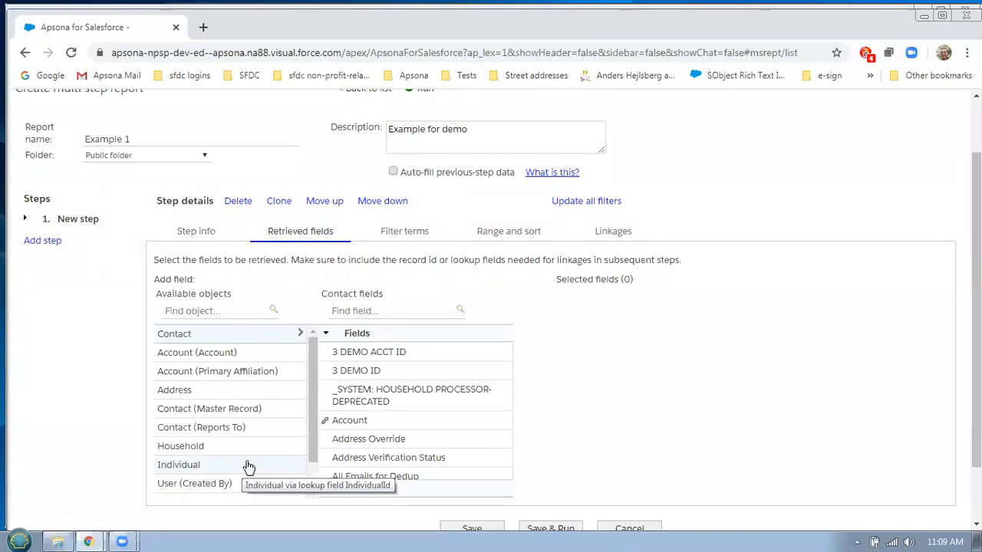
click(387, 312)
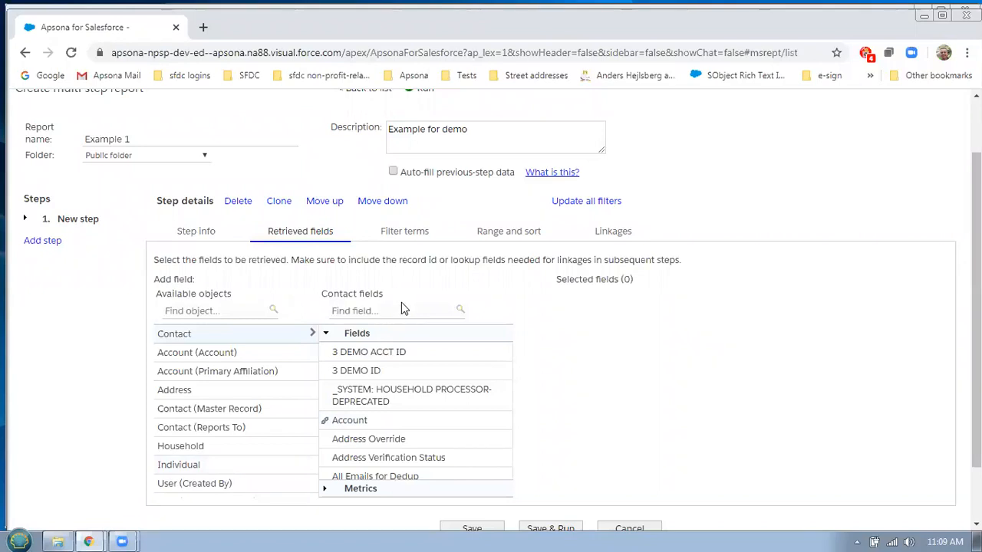
text(name)
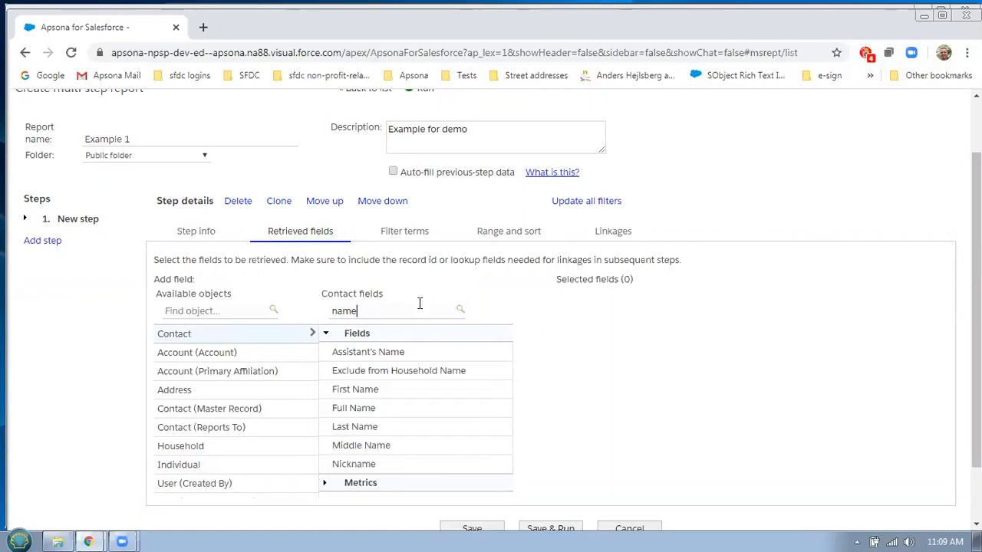
double_click(377, 408)
key(alt+Tab)
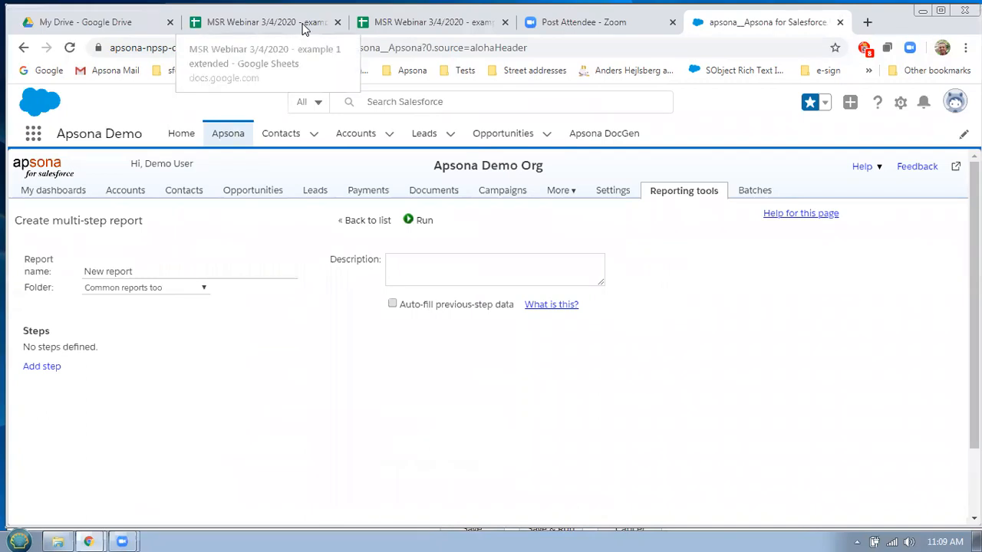
click(397, 27)
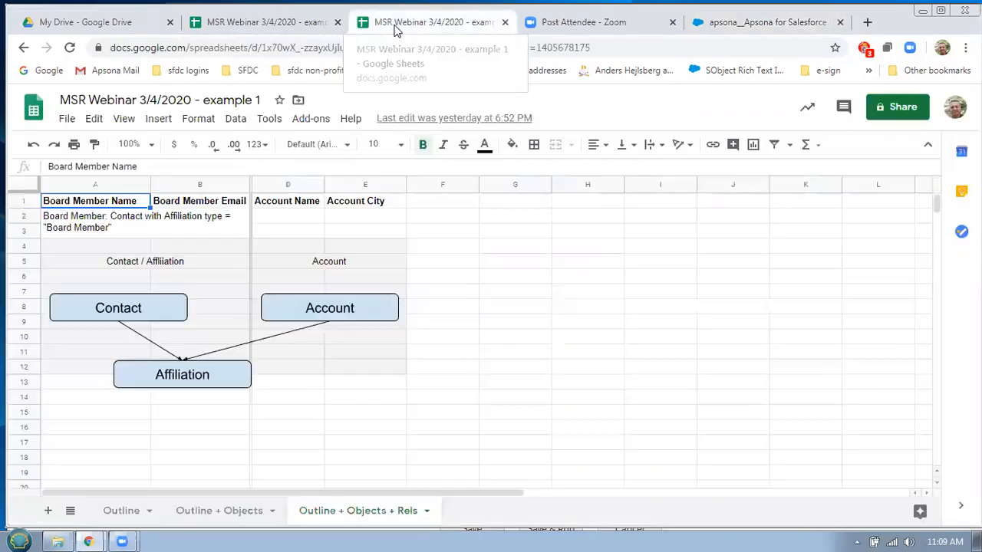
key(alt+Tab)
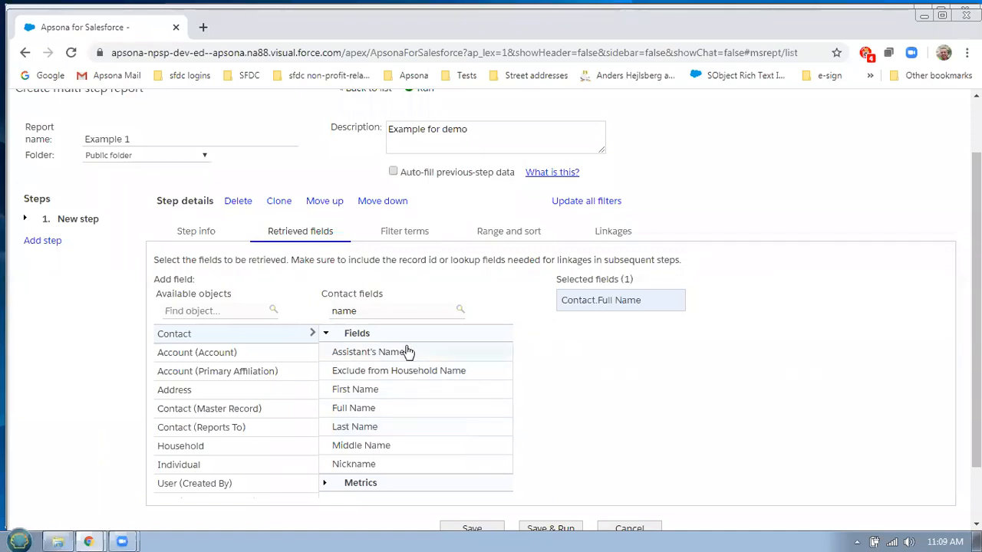
Add Contact.Email as the second retrieved field and view the still-empty filter terms
double_click(392, 312)
text(email)
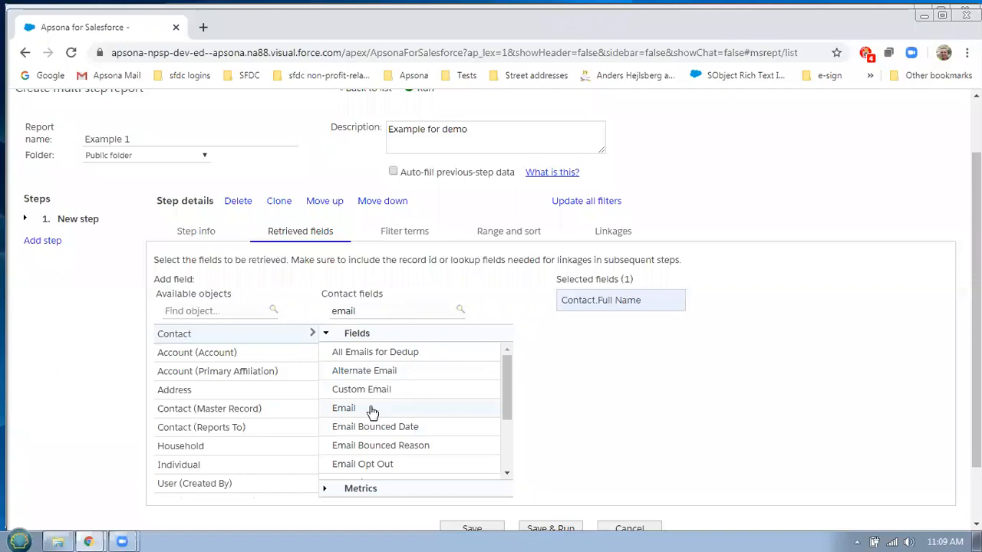
click(373, 408)
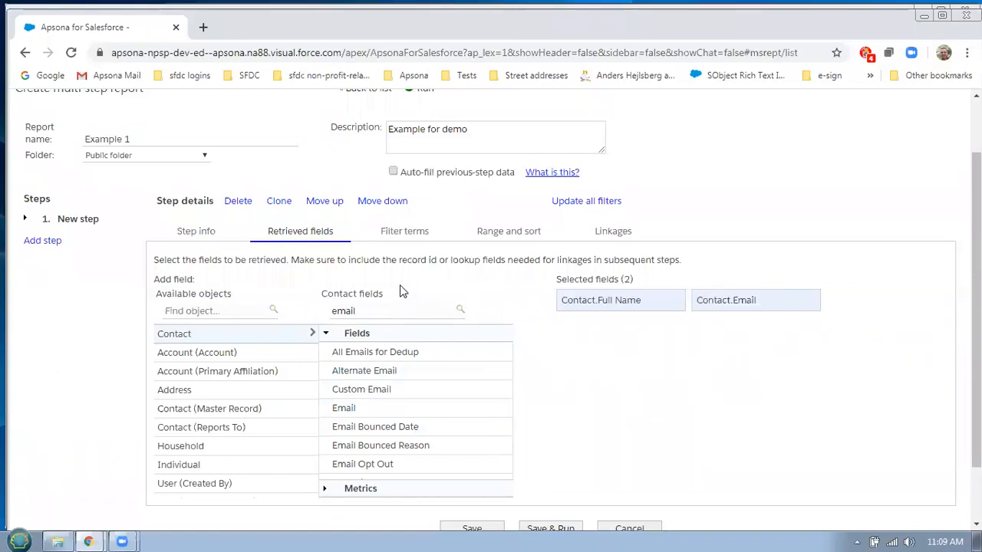
click(407, 236)
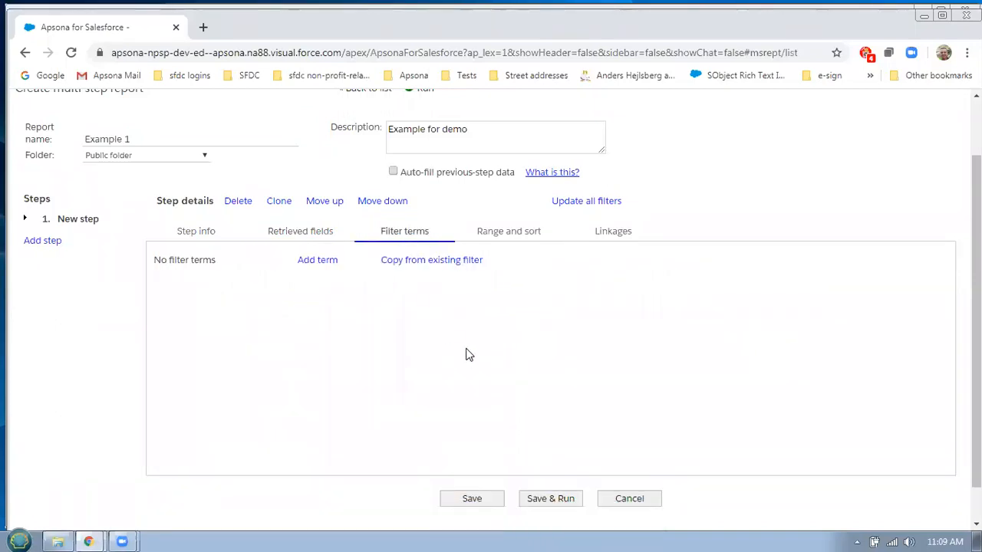
Add a filter term on Affiliation Role equals 'board member' to the Contacts step
click(318, 262)
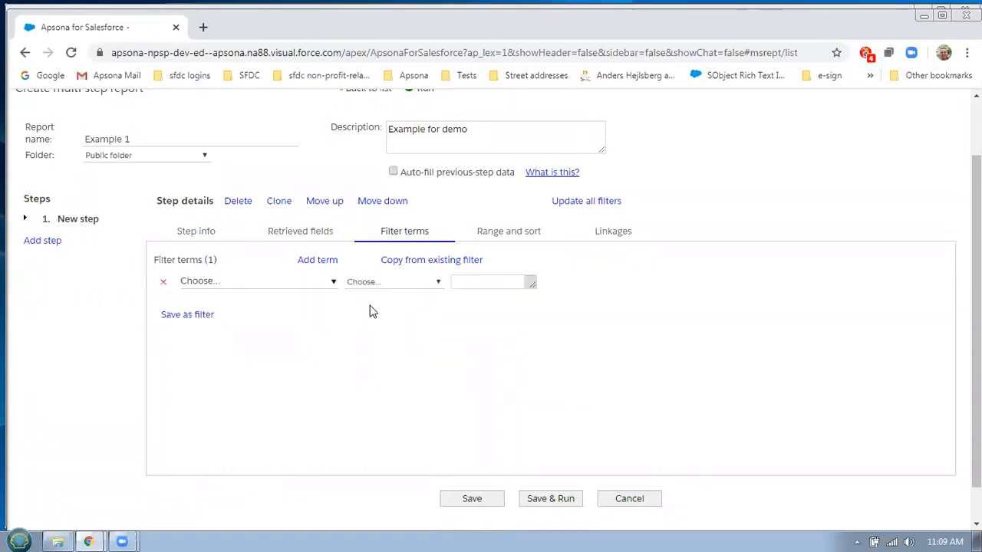
click(323, 285)
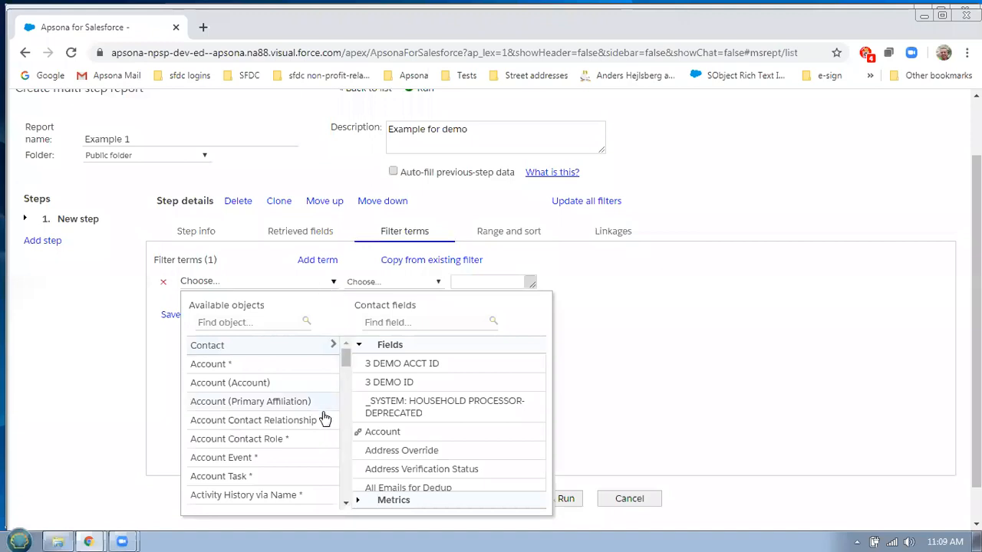
click(287, 322)
text(affil)
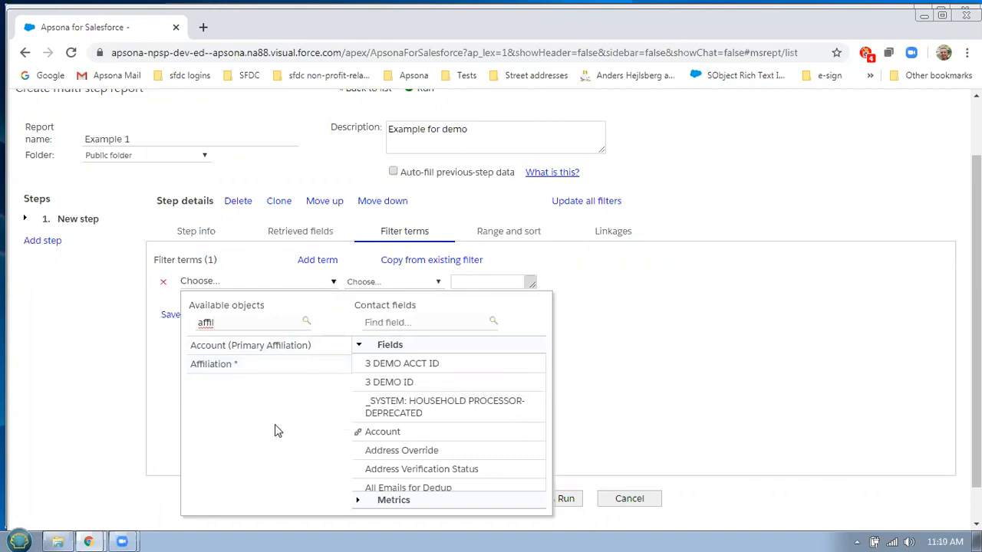
click(218, 367)
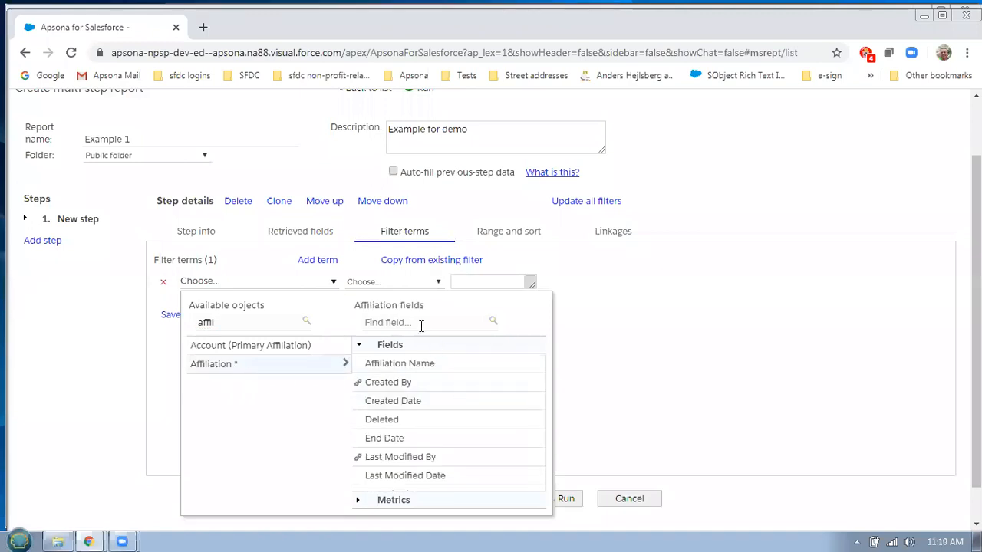
scroll(479, 395, down, 5)
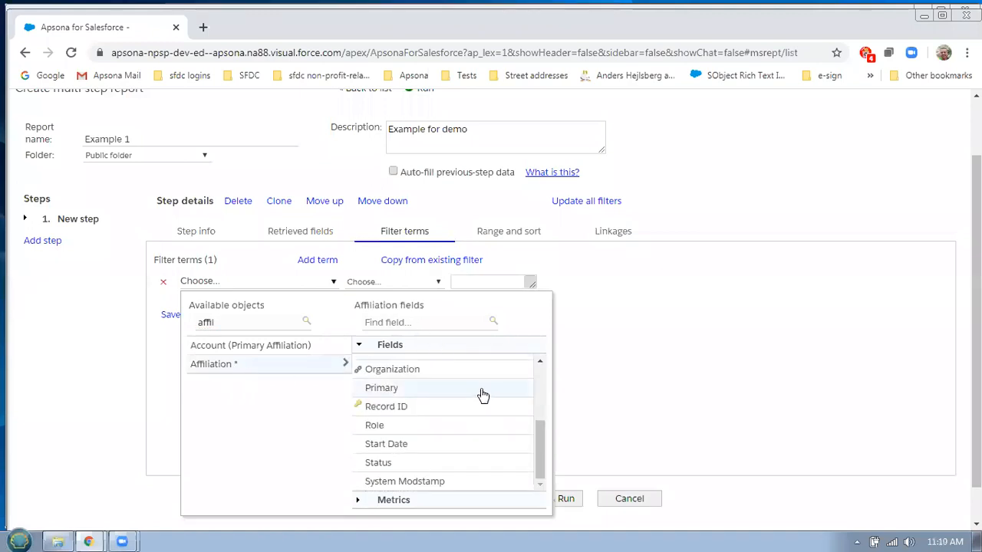
click(395, 427)
click(416, 282)
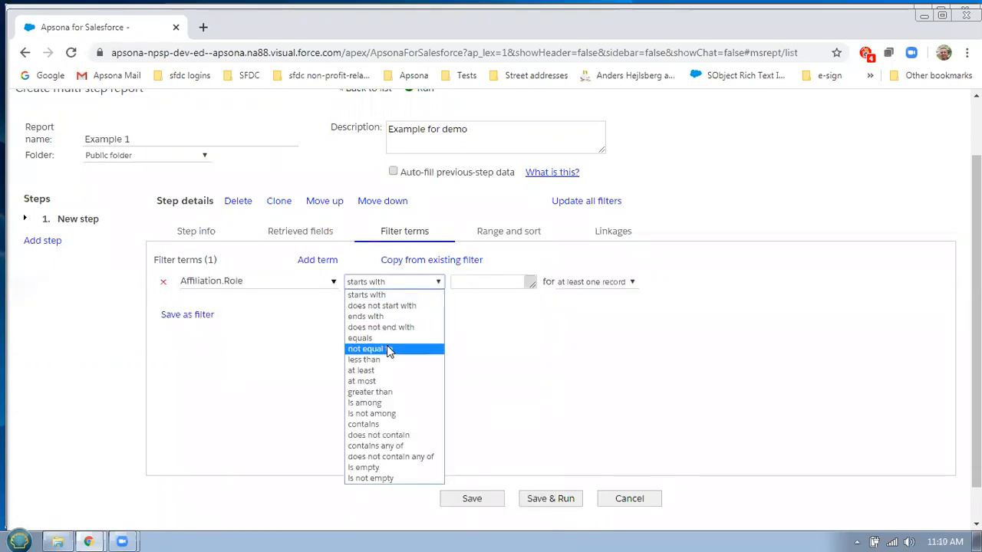
click(387, 290)
click(474, 280)
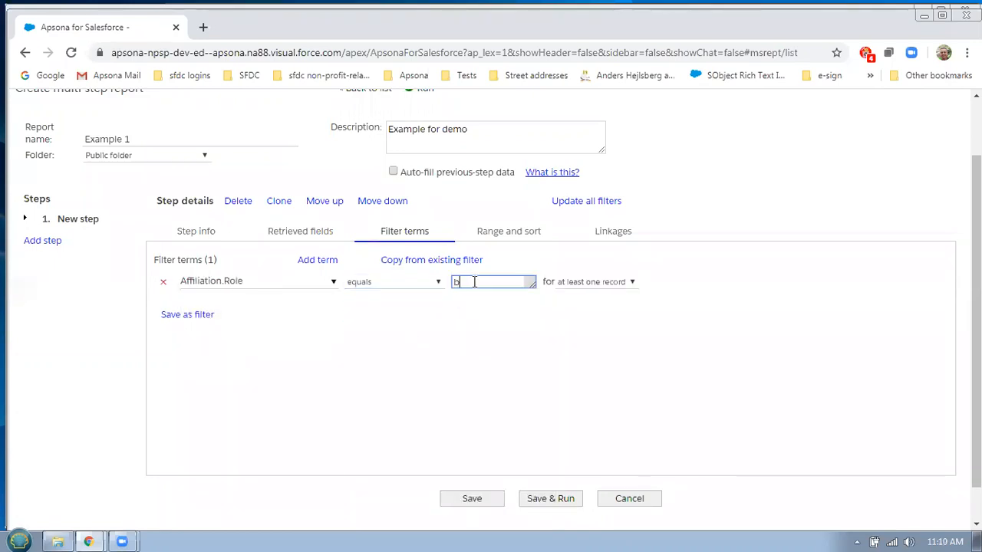
text(board memb)
Add Contact.Account as a third retrieved field, then save and run the report
click(317, 233)
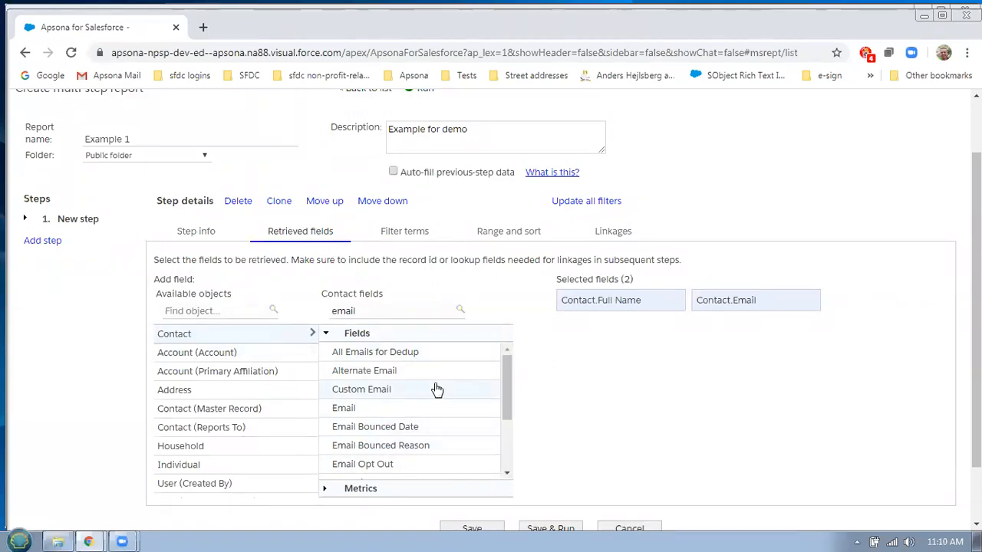
scroll(452, 391, down, 2)
scroll(465, 387, down, 1)
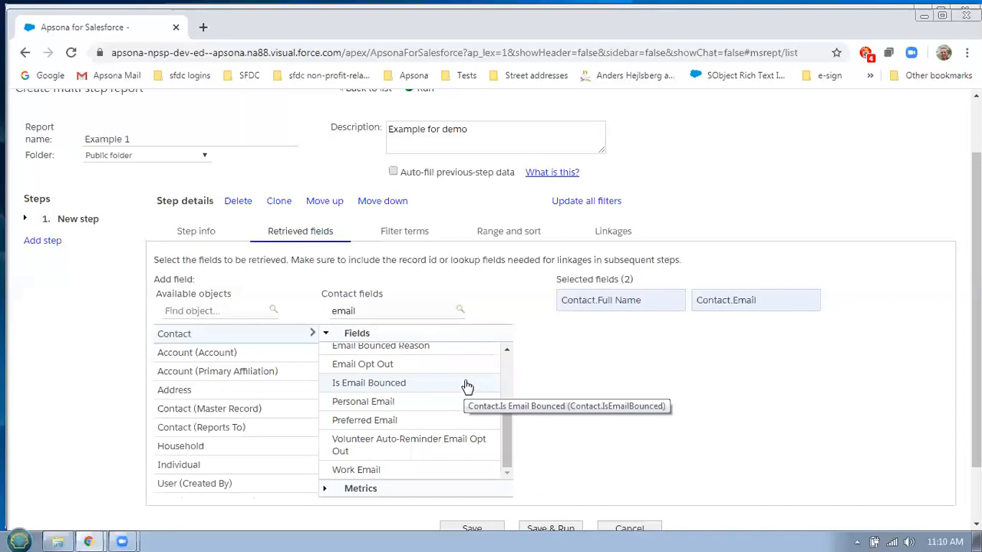
scroll(465, 385, up, 3)
double_click(375, 311)
text(acc)
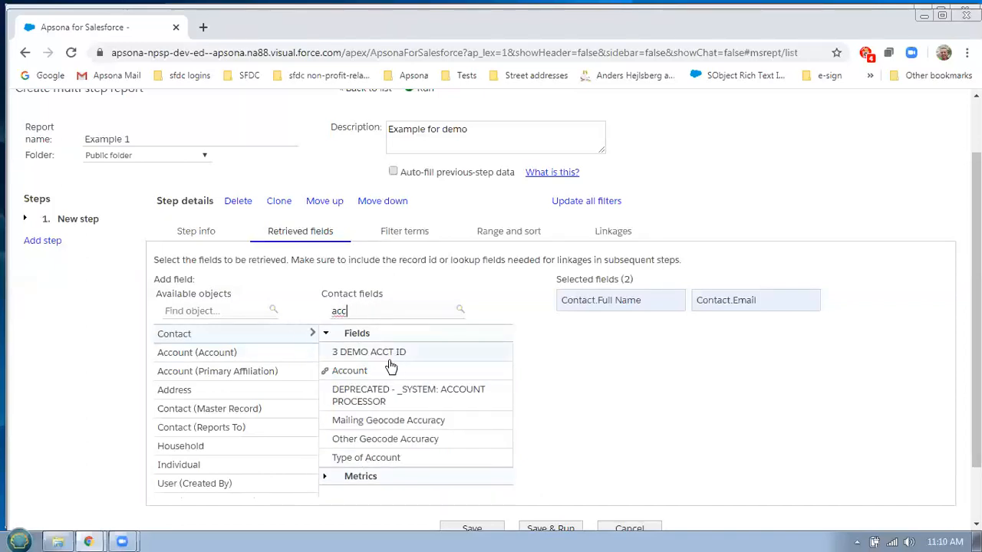
click(360, 372)
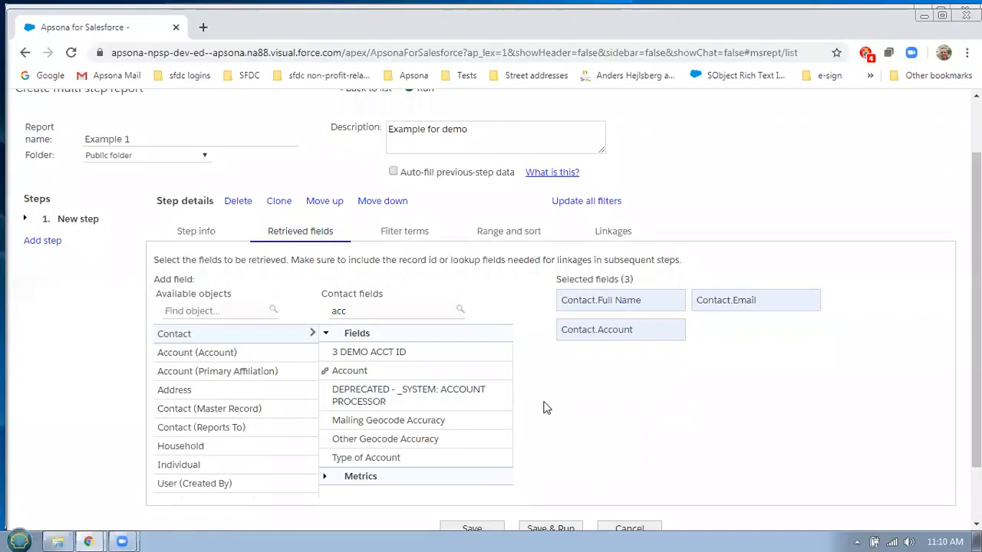
click(573, 529)
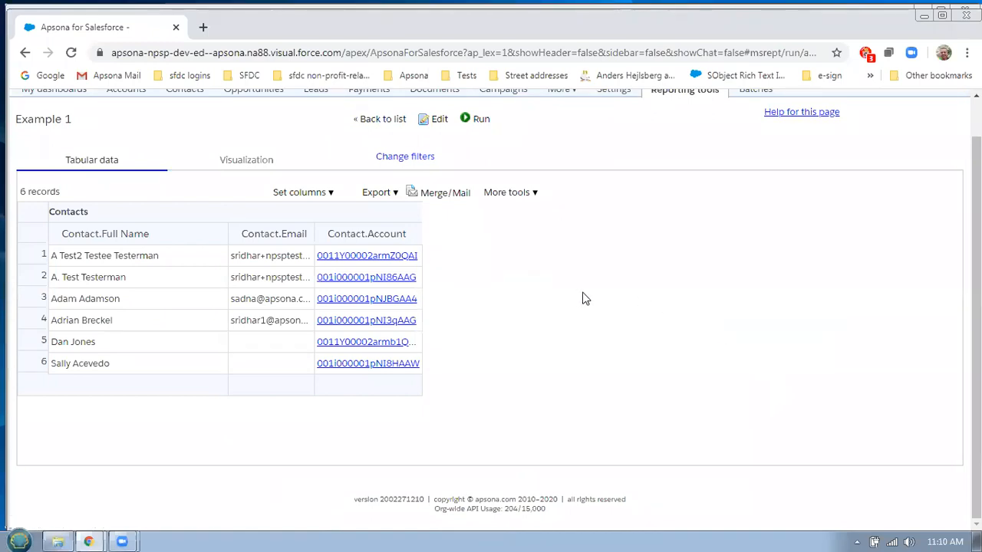
Narrow the Full Name column and check the results against the example 1 Outline sheet
drag(226, 231, 179, 231)
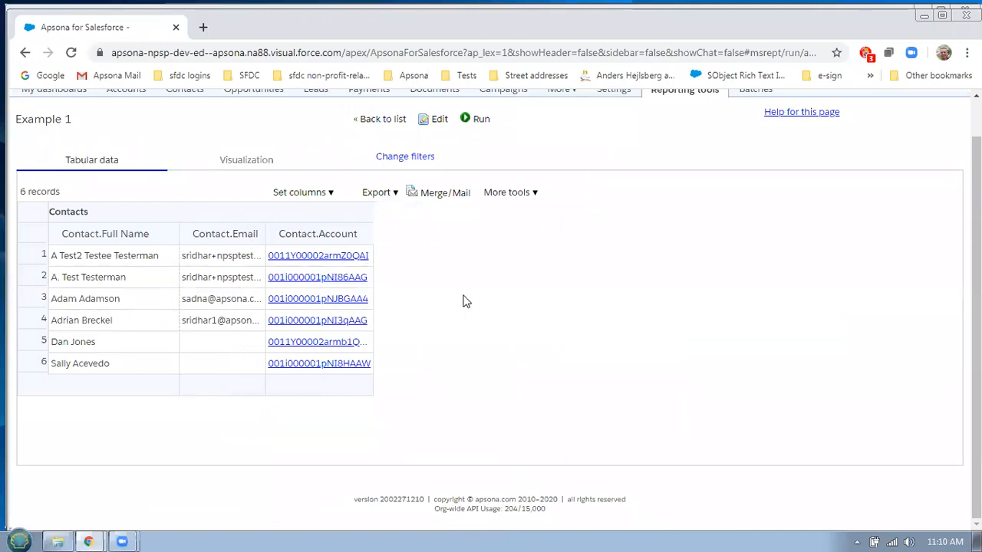
key(alt+Tab)
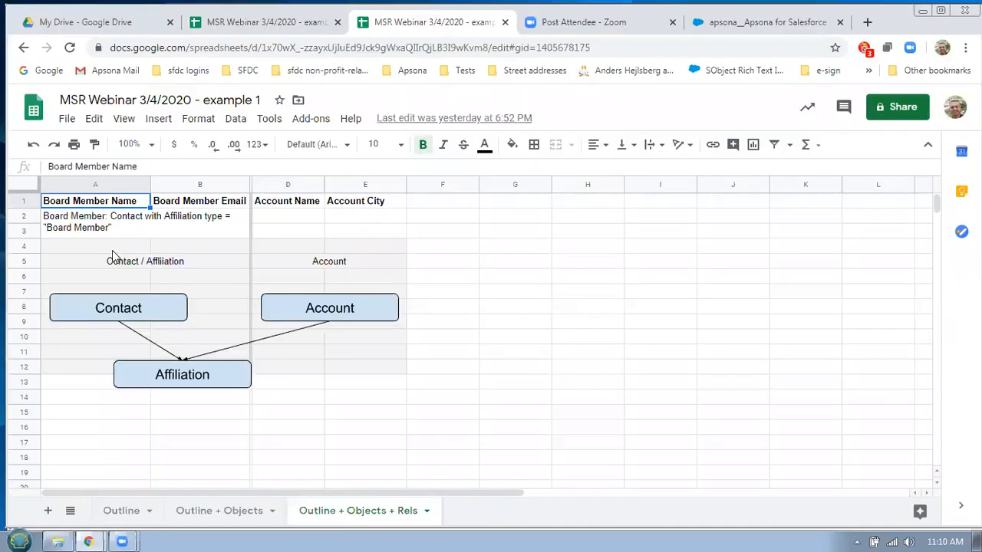
click(134, 511)
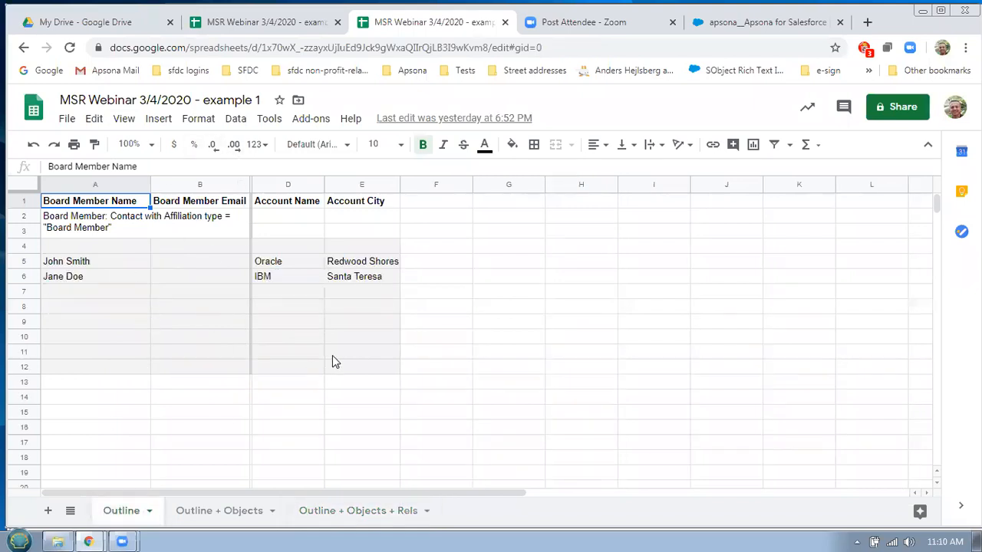
key(alt+Tab)
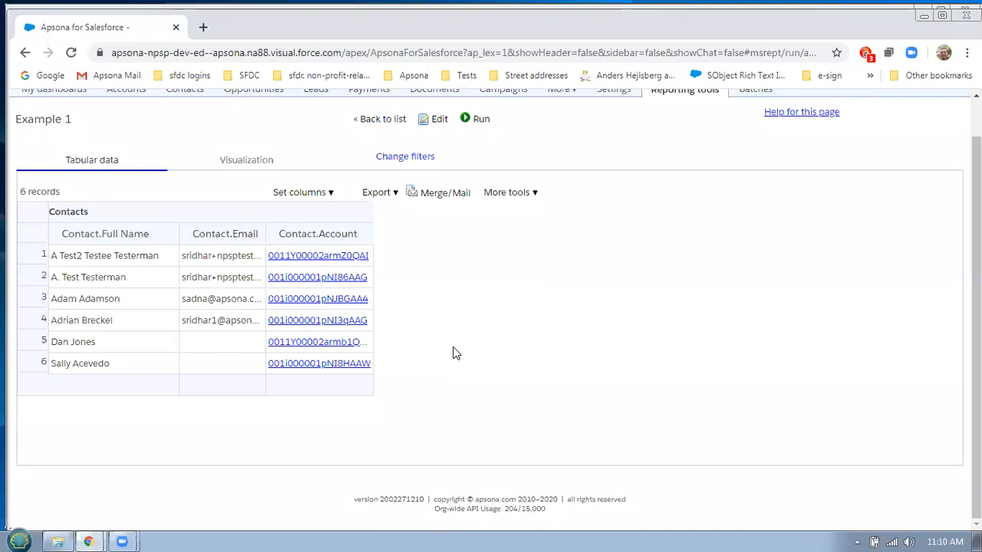
Widen the Email column, then reopen the report and add a second step named 'Affiliations'
drag(265, 233, 283, 237)
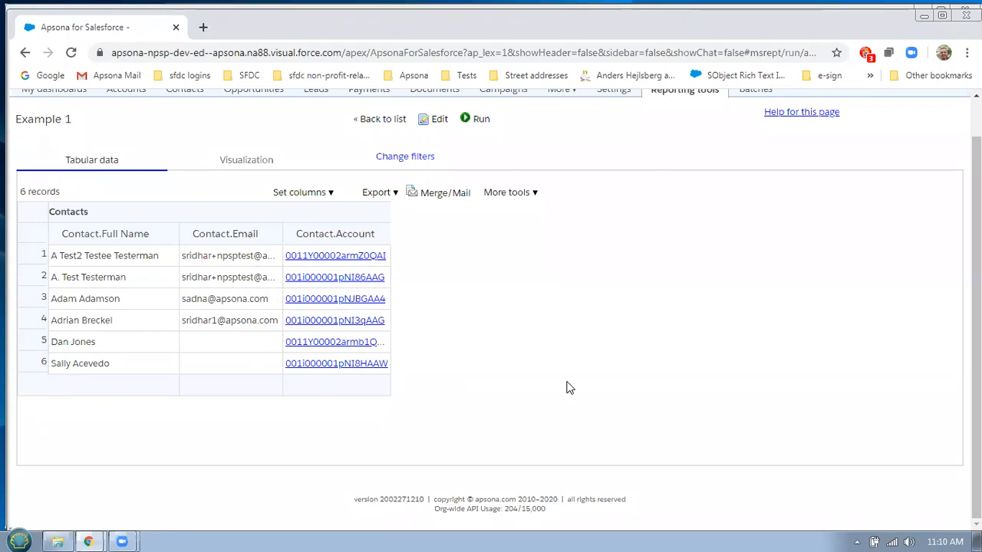
click(434, 119)
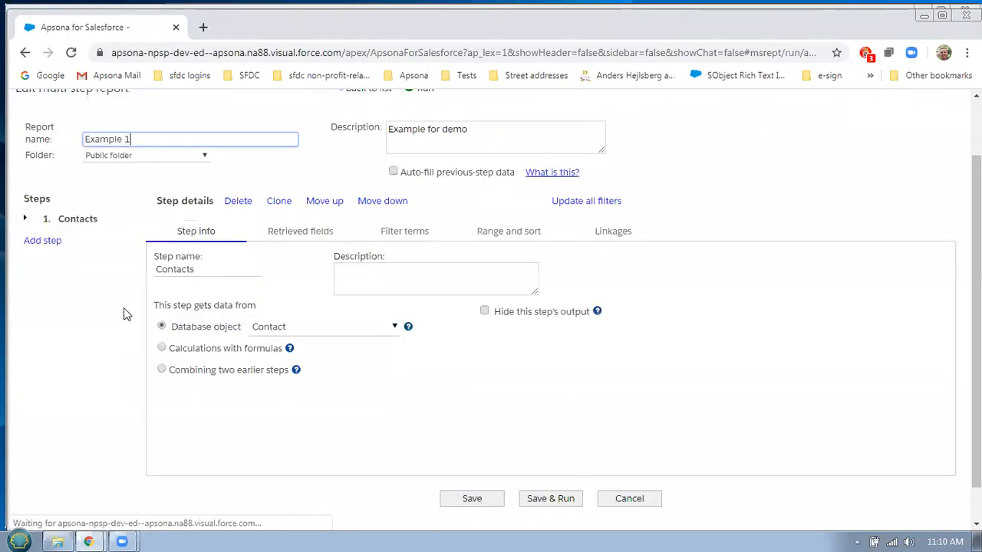
click(54, 241)
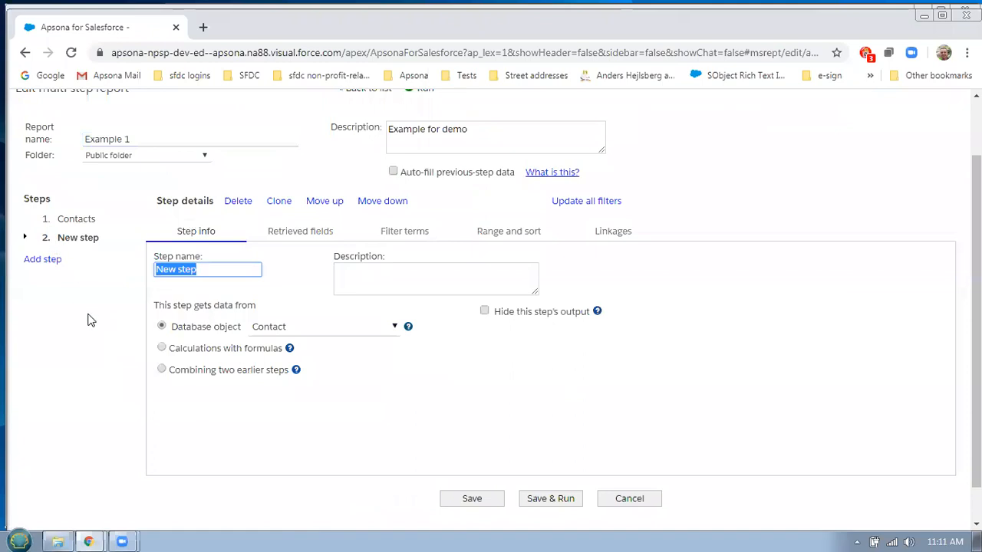
text(A)
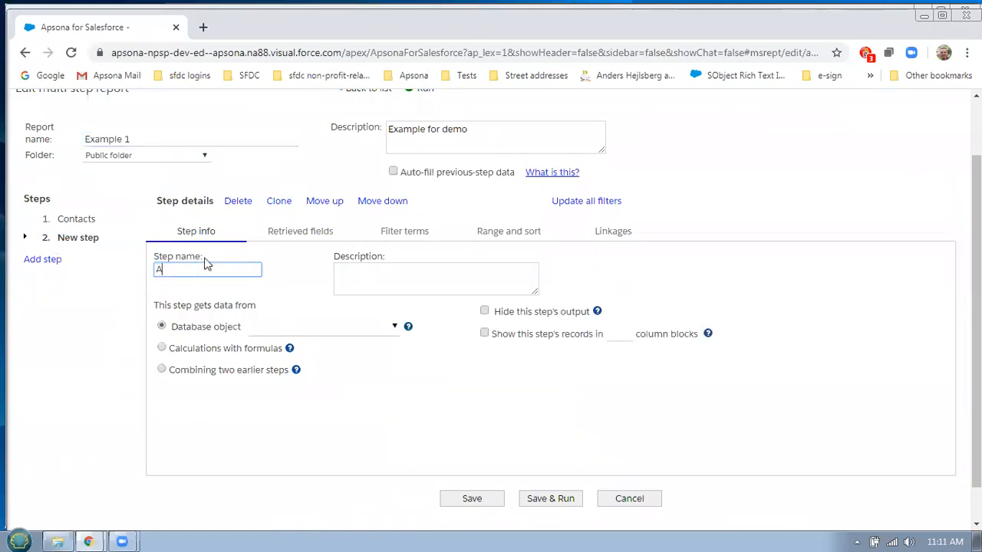
text(ffiliaction)
key(BackSpace)
key(BackSpace)
key(BackSpace)
key(BackSpace)
key(BackSpace)
key(BackSpace)
key(BackSpace)
text(iations)
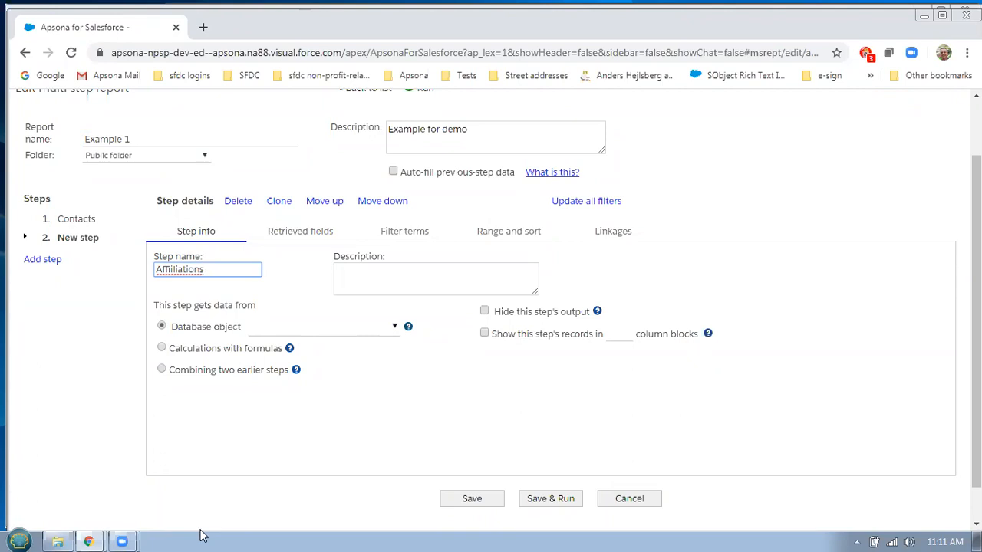
Set the Affiliations step's database object to Affiliation
click(320, 331)
text(conta)
key(ctrl+a)
key(BackSpace)
text(af)
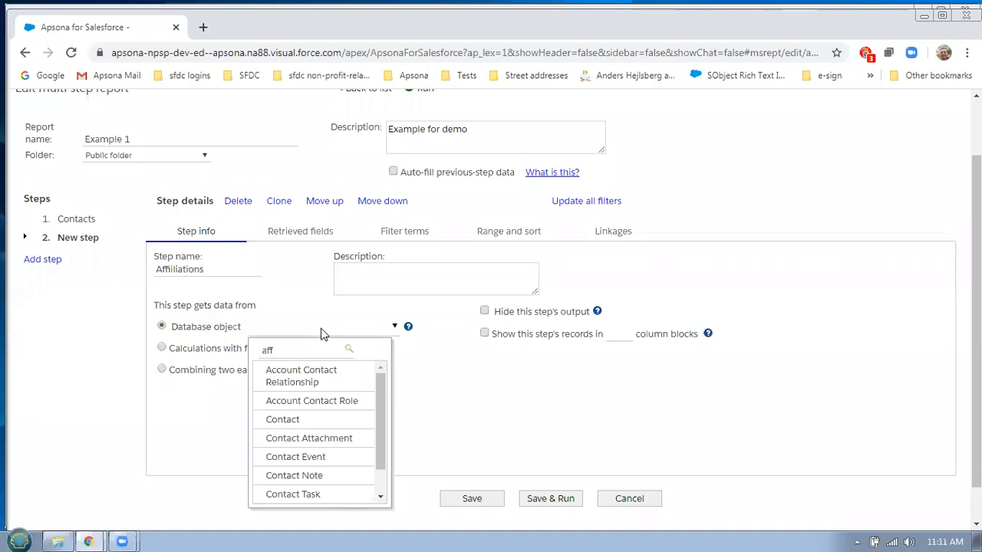
text(f)
click(294, 371)
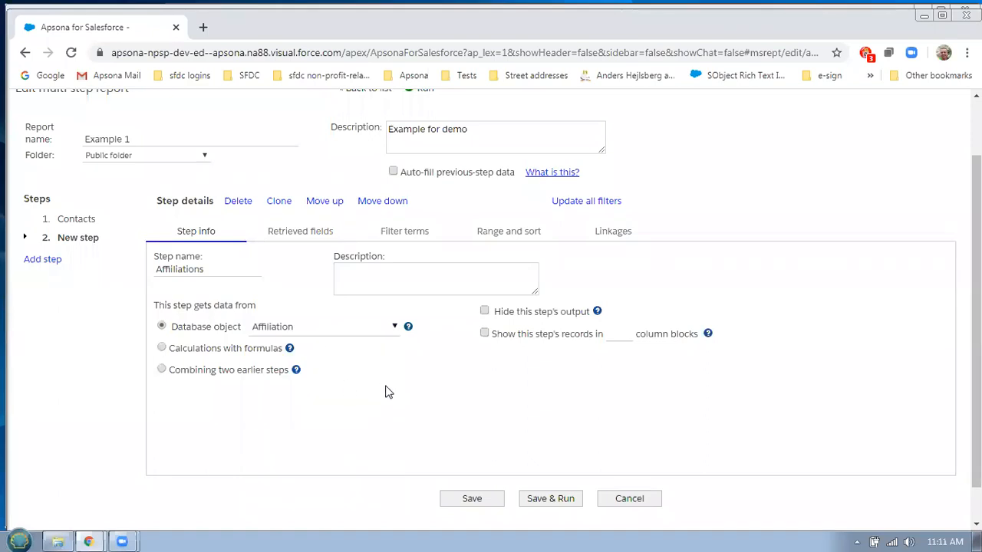
Retrieve Affiliation Contact plus the organization's Account Name and Billing City
click(315, 235)
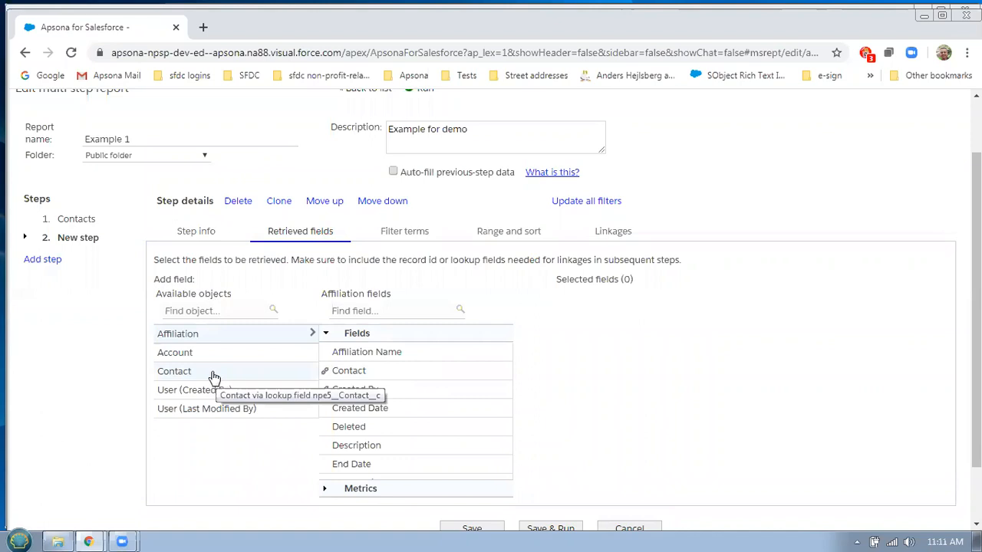
click(347, 373)
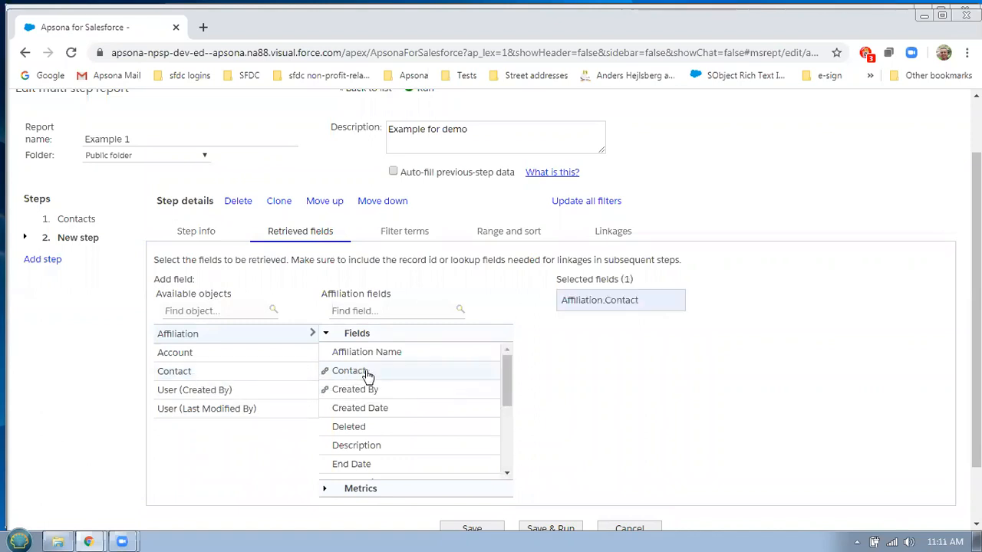
click(227, 356)
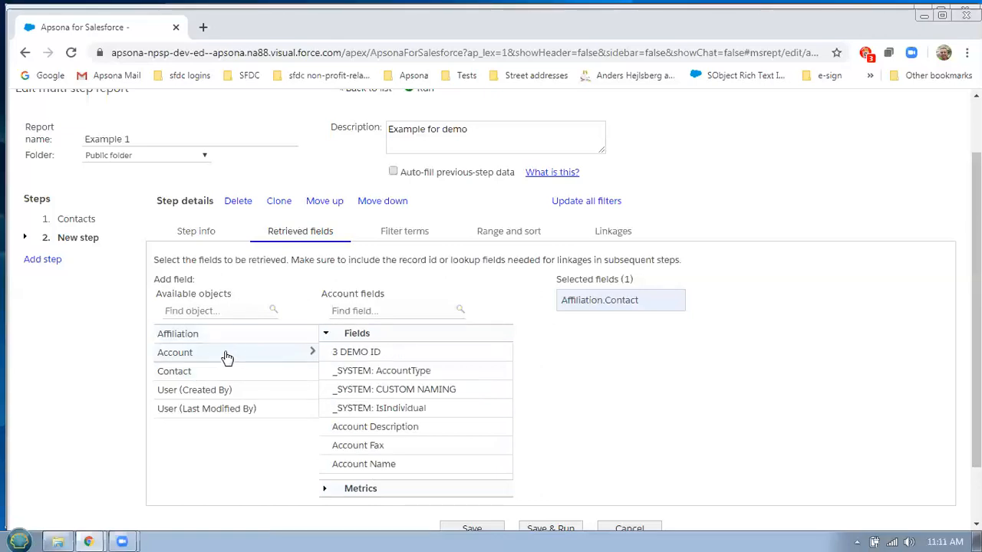
click(405, 465)
key(alt+Tab)
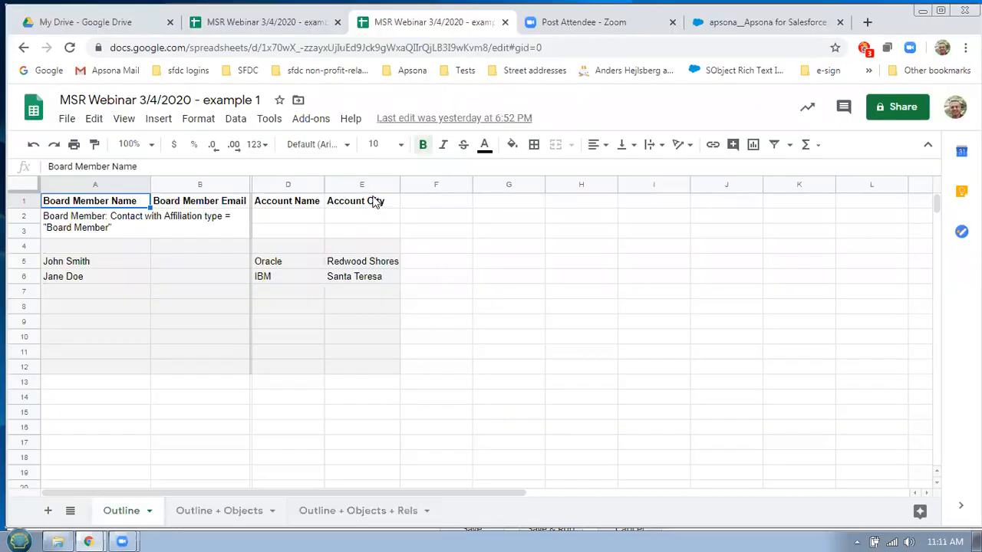
key(alt+Tab)
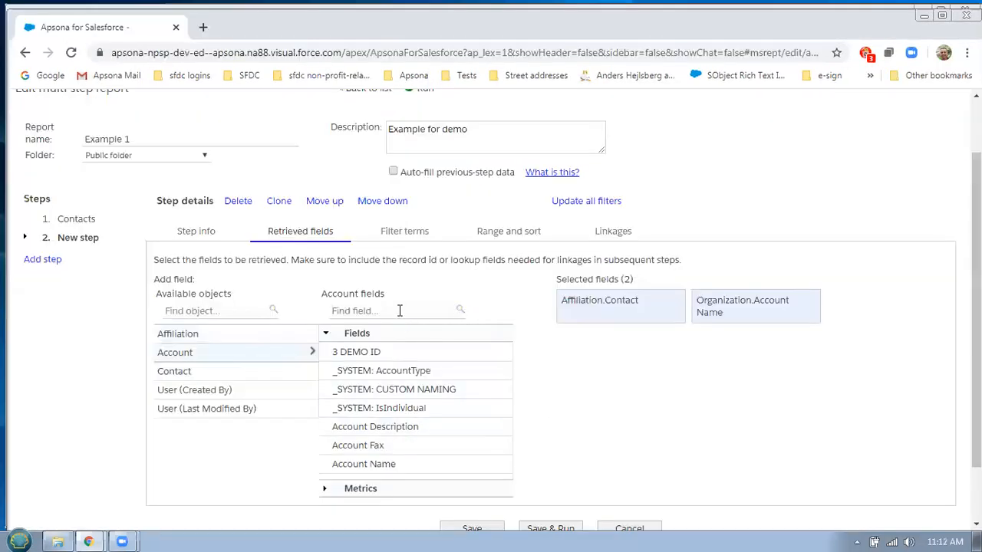
scroll(469, 405, down, 10)
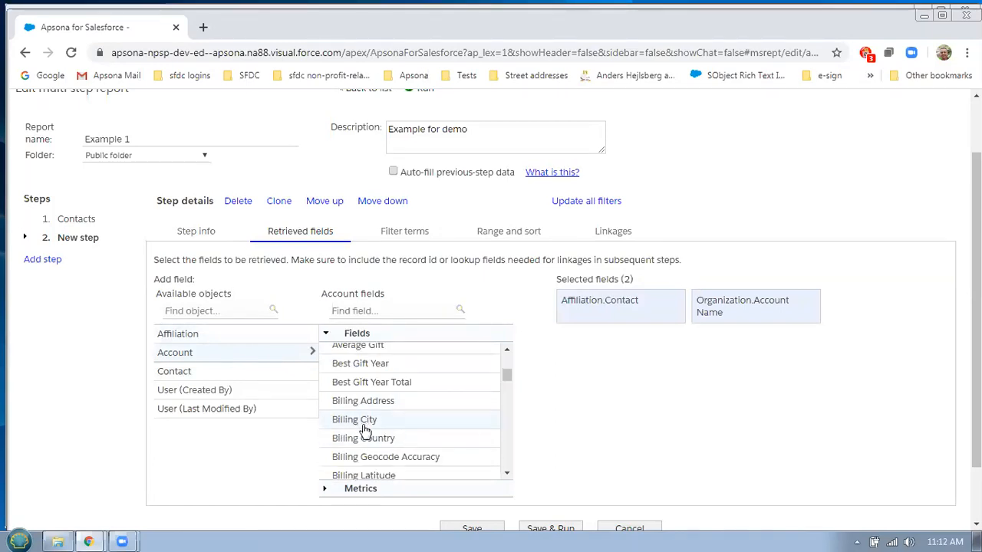
drag(360, 424, 654, 358)
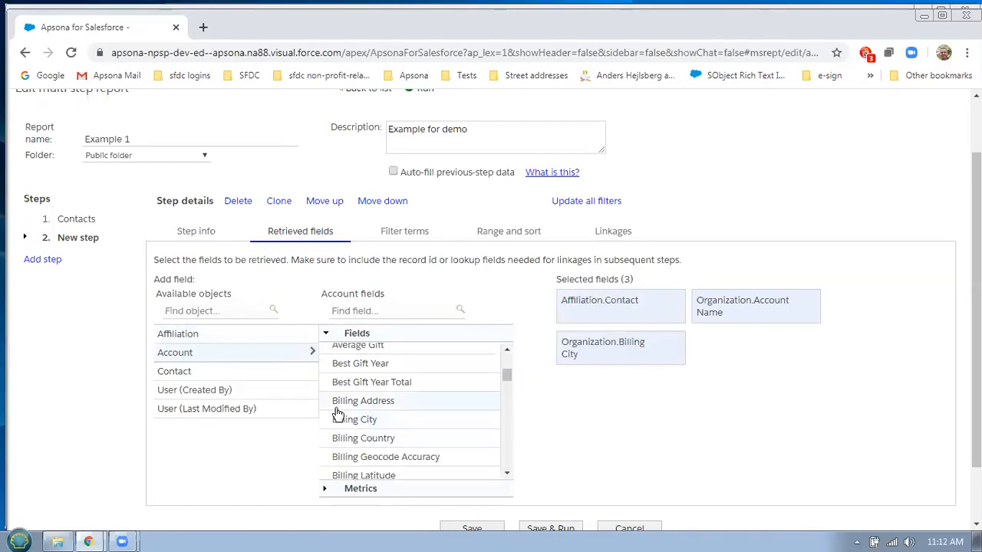
Add the affiliation's Organization field via the 'orga' field search
click(207, 339)
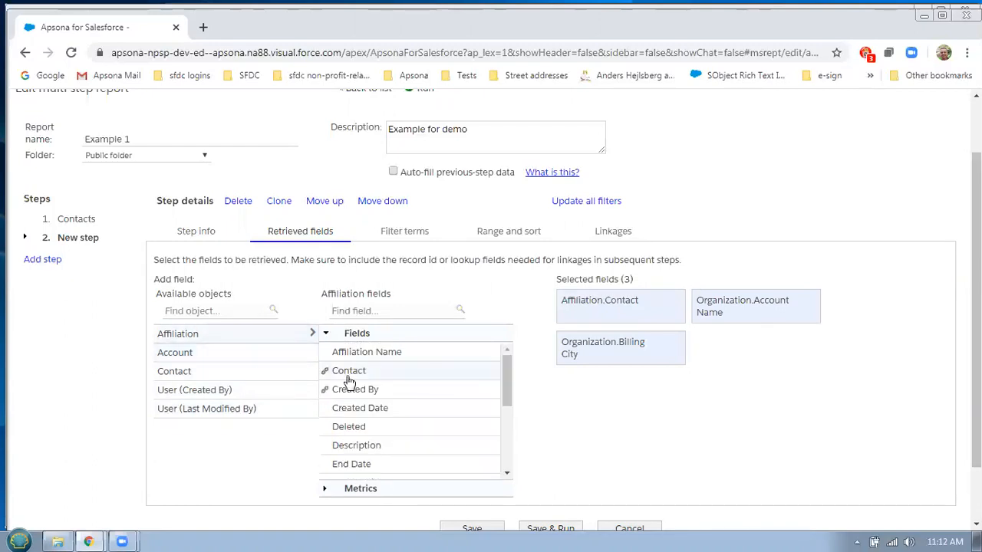
scroll(438, 402, up, 2)
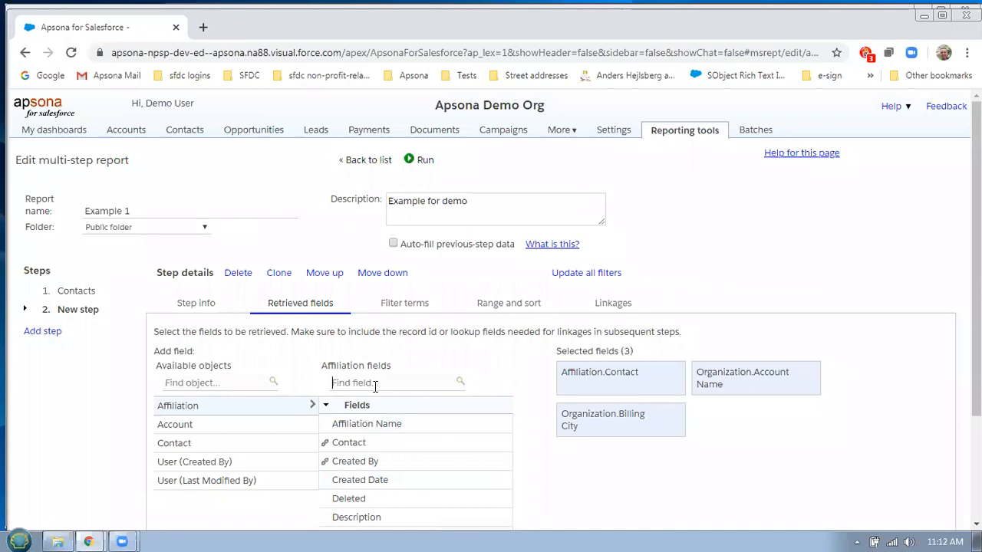
text(aw)
key(BackSpace)
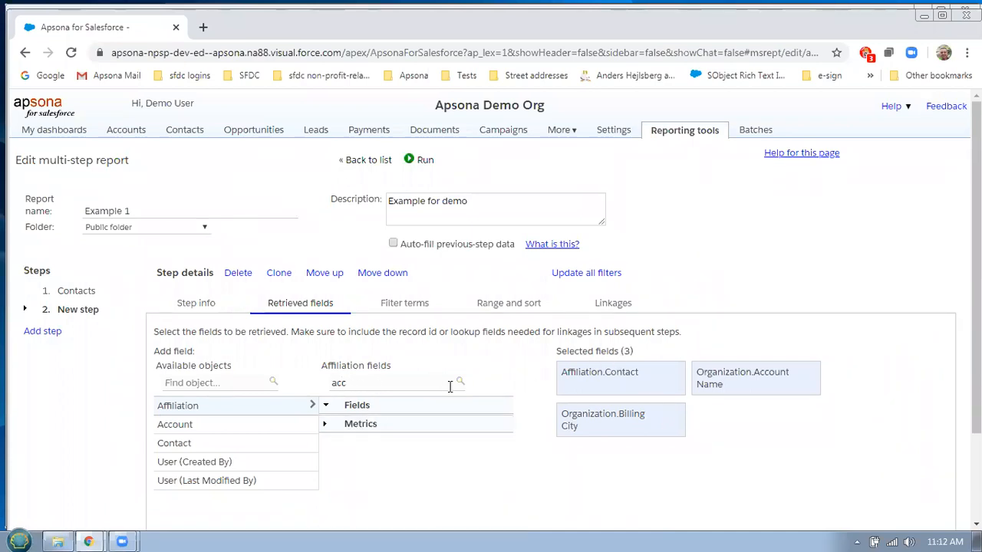
double_click(391, 390)
text(orga)
click(364, 427)
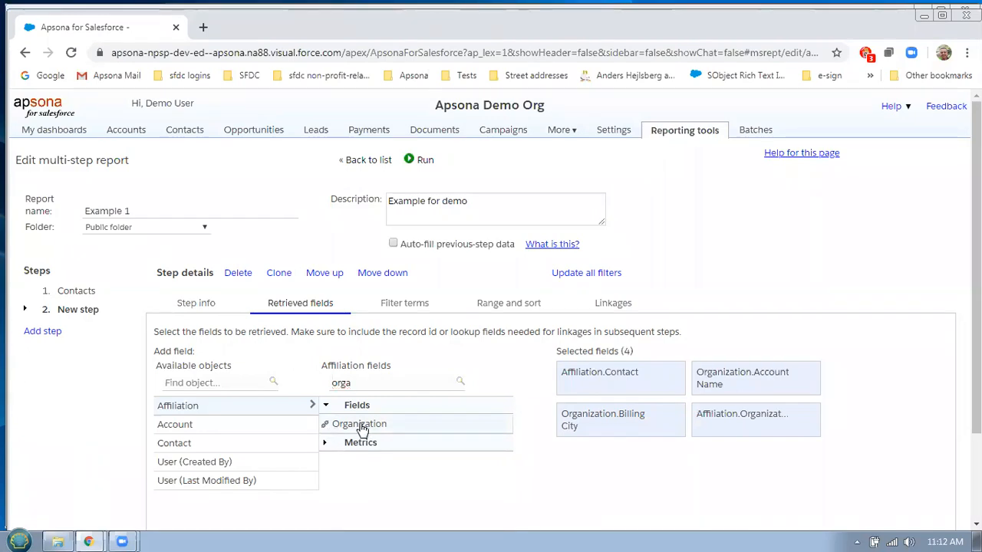
scroll(687, 458, down, 1)
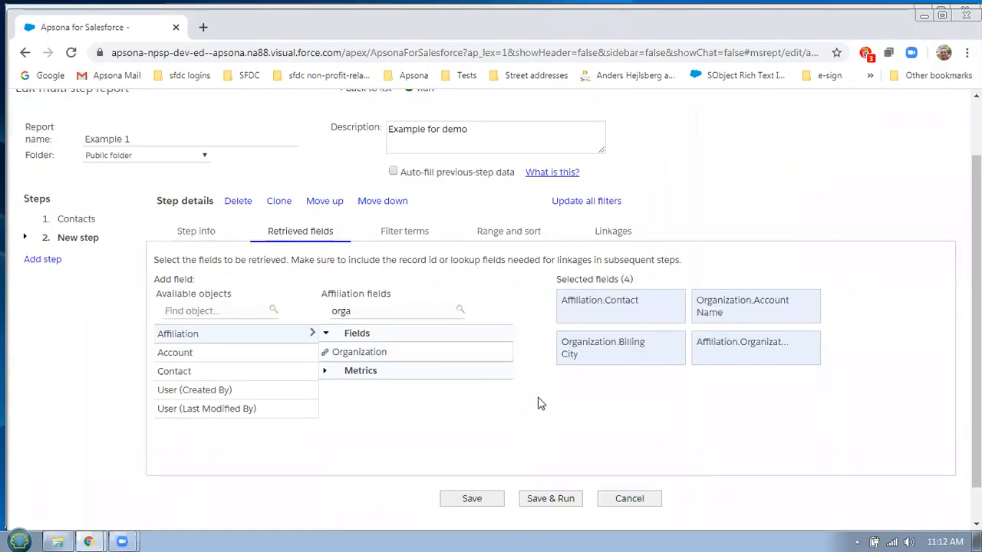
mouse_move(753, 344)
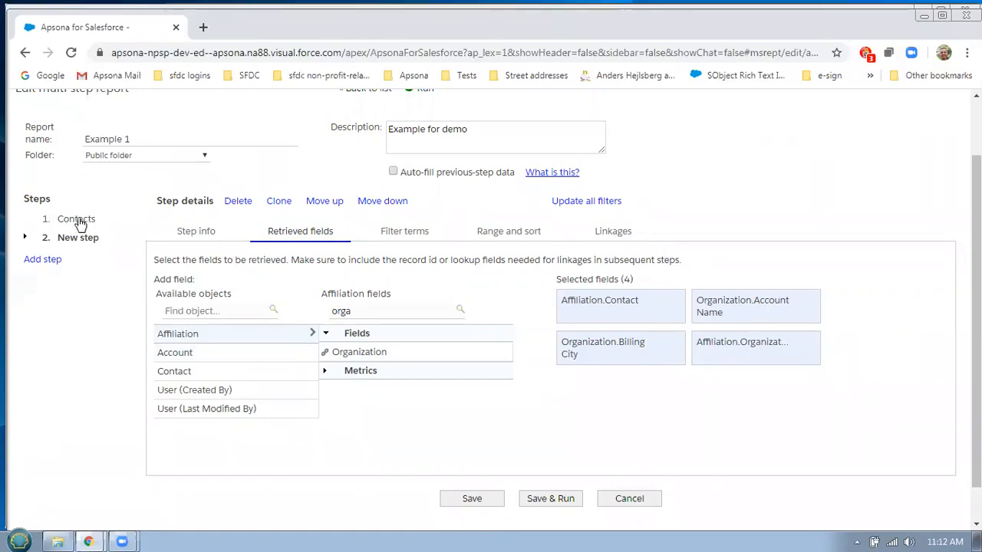
Add the linkage 'Contact.Account matches Affiliation.Organization', then save and run the report
click(612, 234)
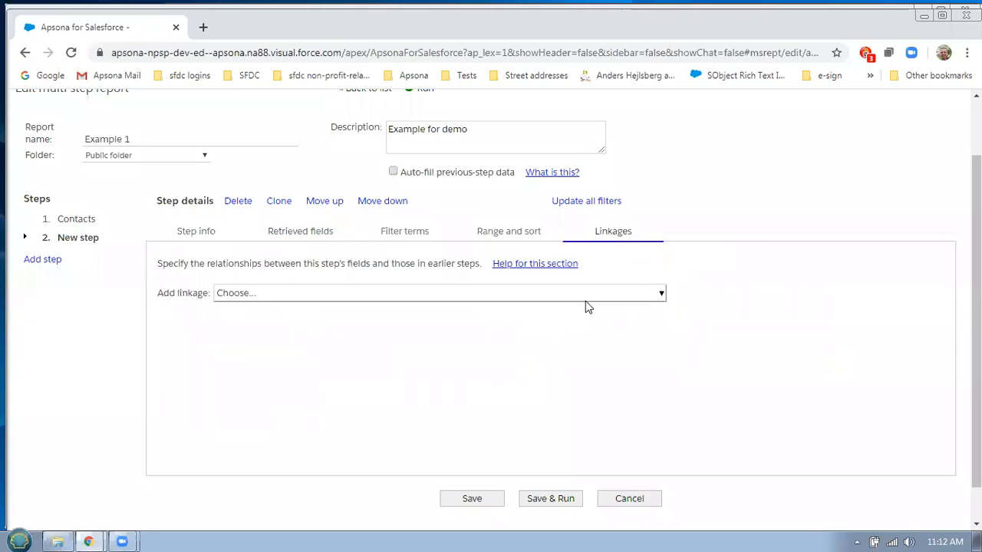
click(630, 299)
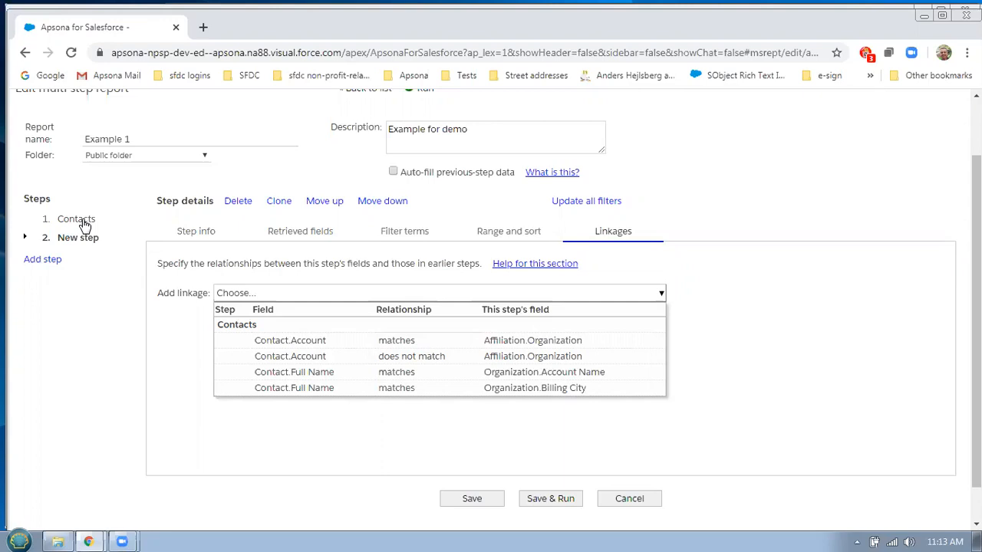
click(417, 341)
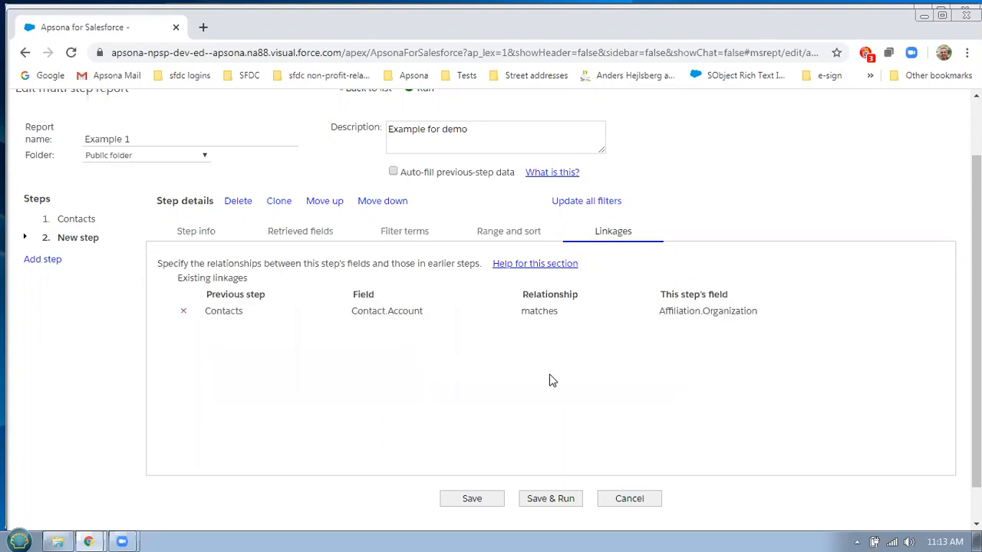
click(565, 505)
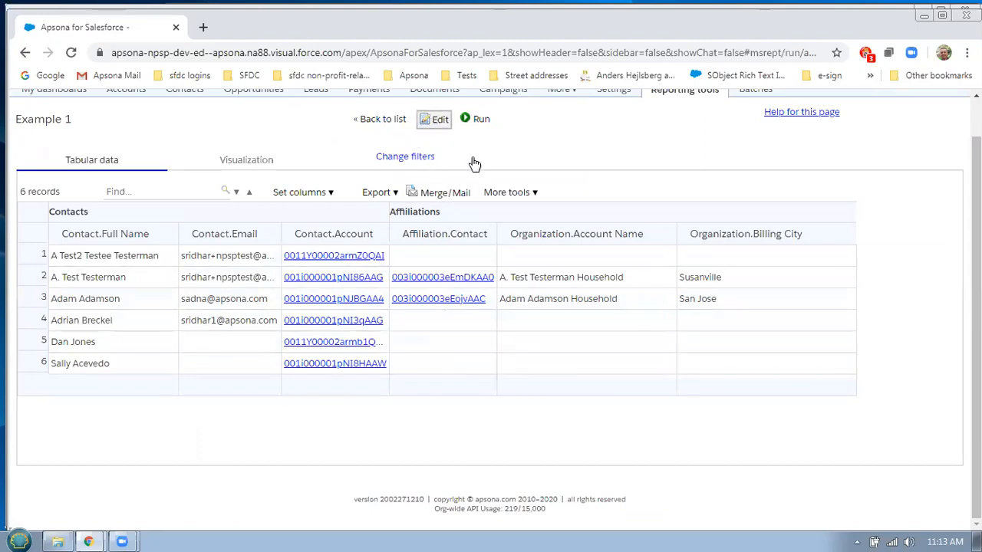
Remove Affiliation.Contact from the Affiliations step's retrieved fields and rerun the report
click(93, 240)
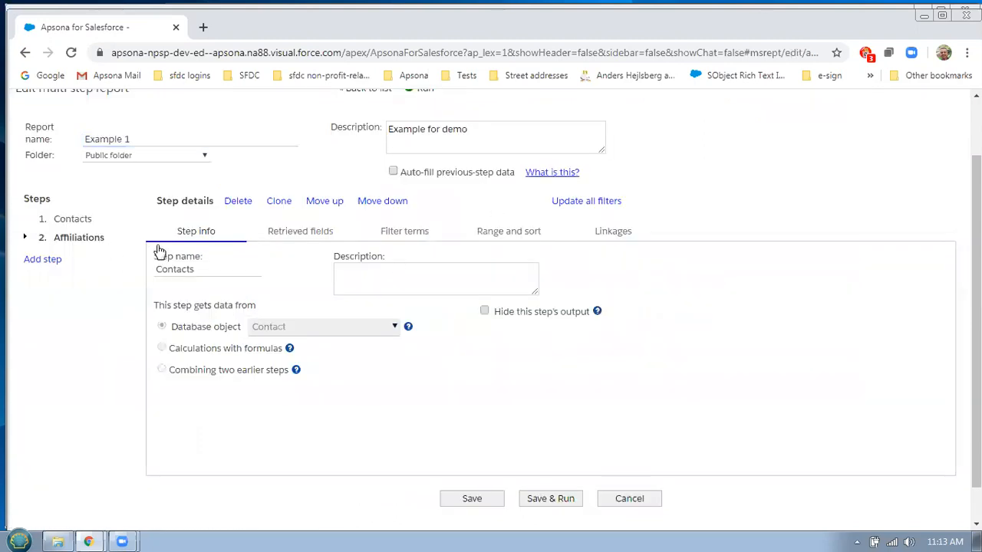
click(293, 235)
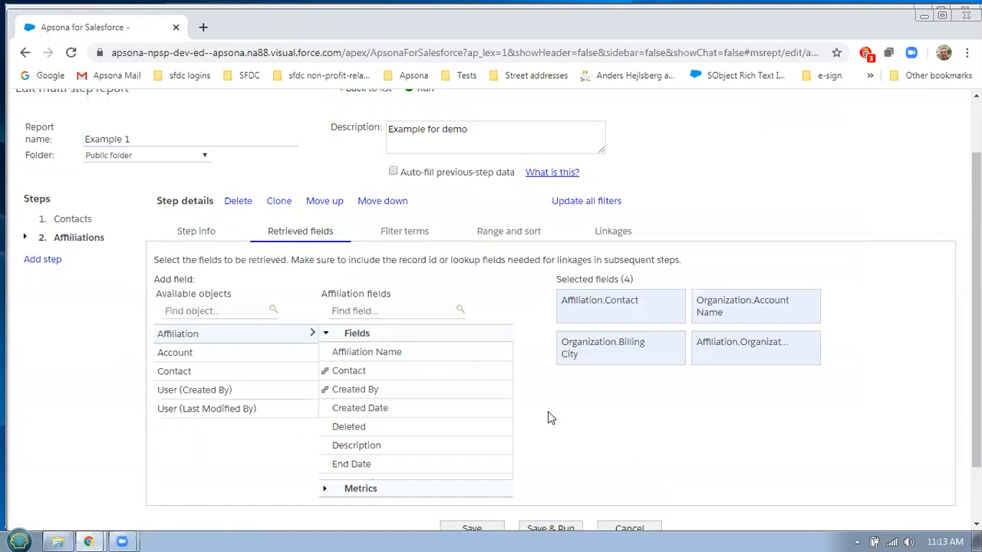
click(666, 300)
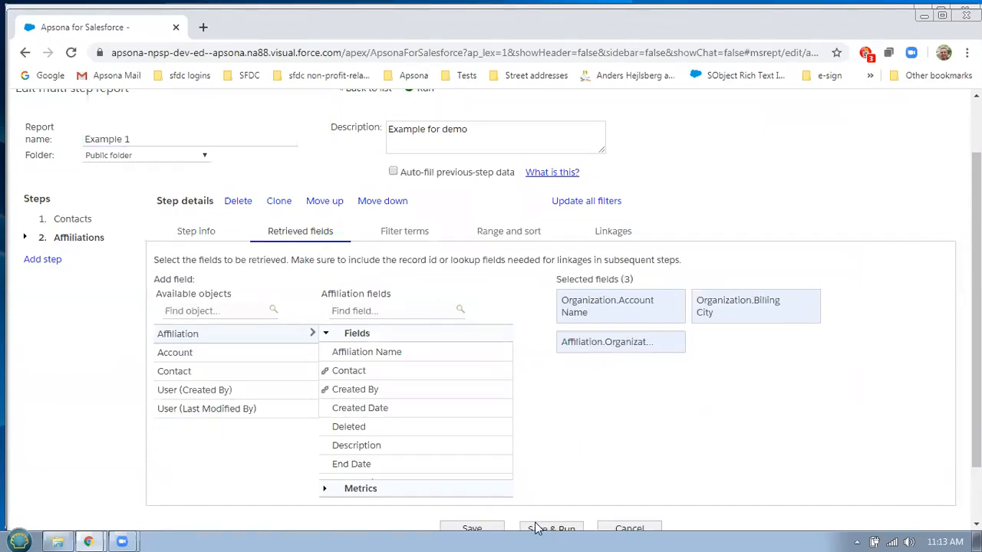
click(538, 528)
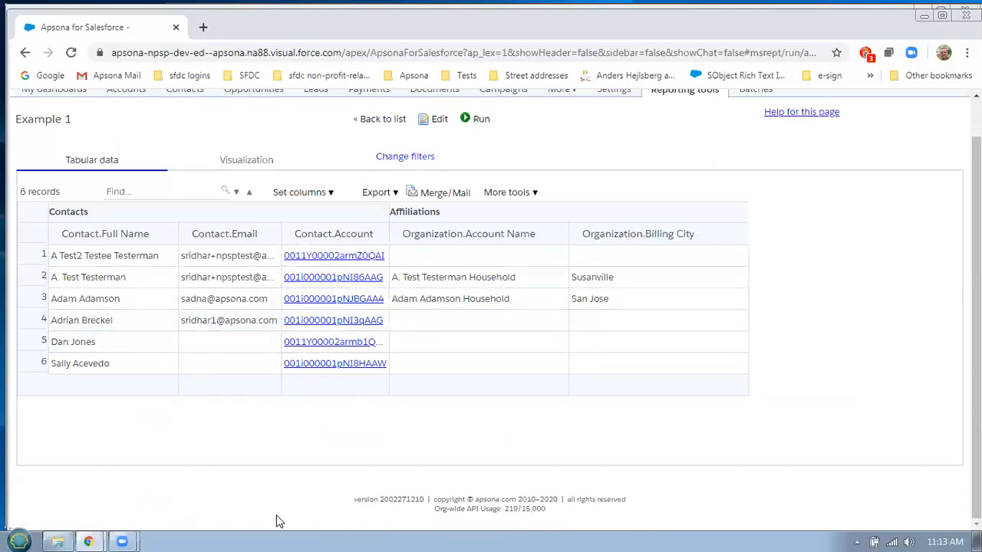
Compare the report columns with the example 1 Outline sheet in Google Sheets
key(alt+Tab)
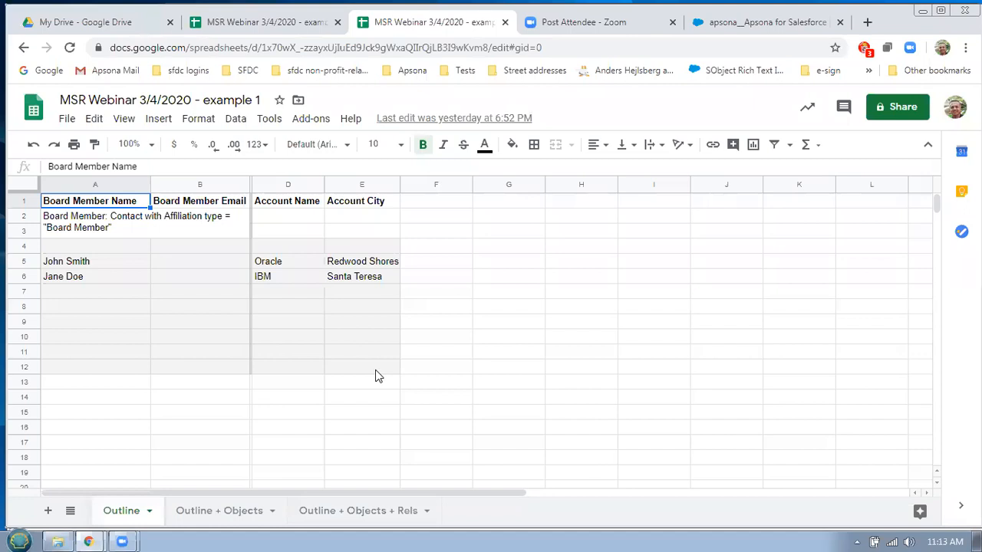
key(alt+Tab)
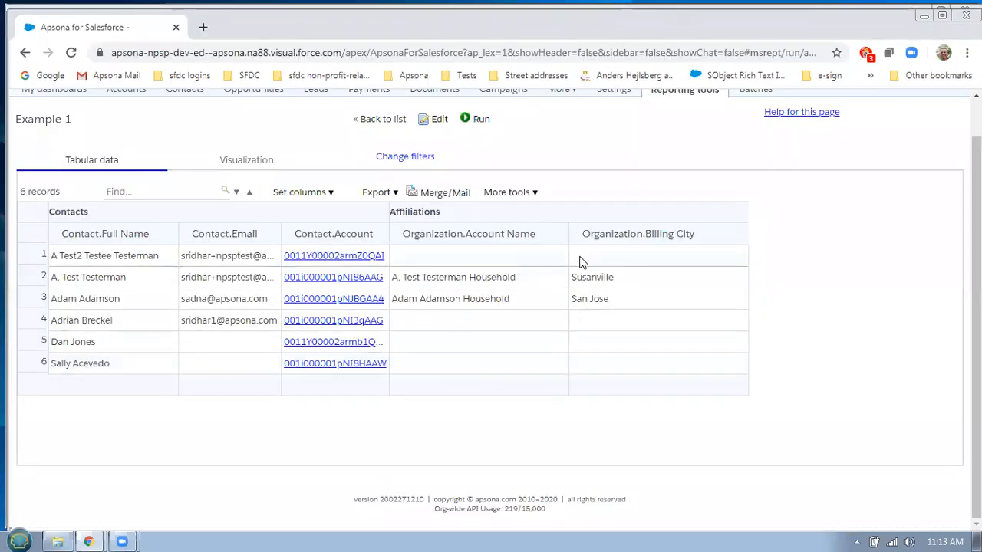
key(alt+Tab)
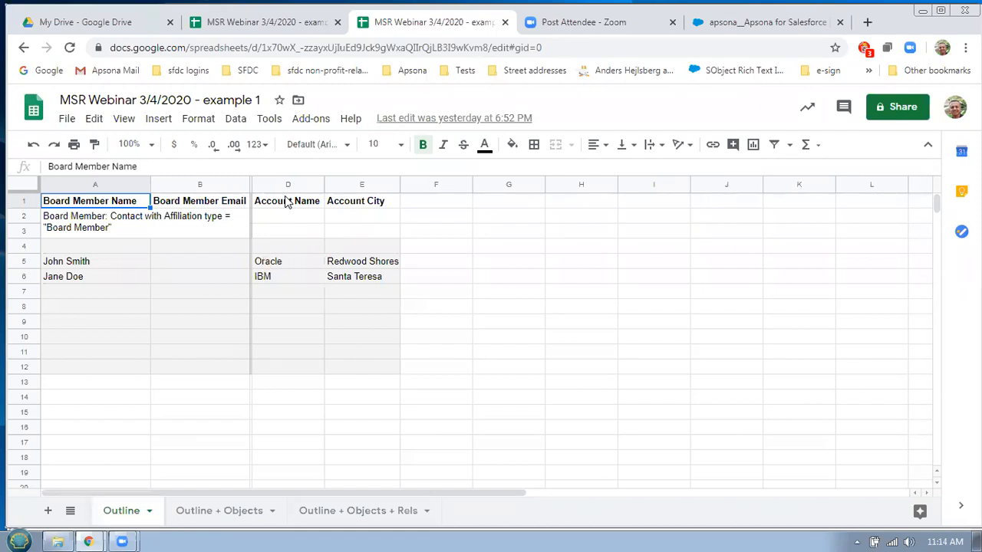
Compare the 'example 1 extended' outline with the original 'example 1' sheet, then return to Apsona
click(270, 23)
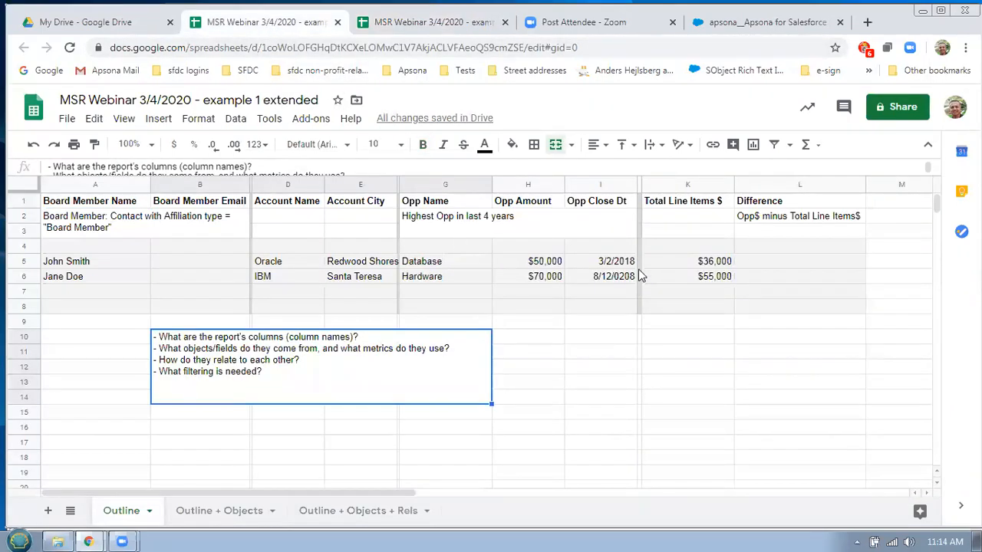
click(424, 23)
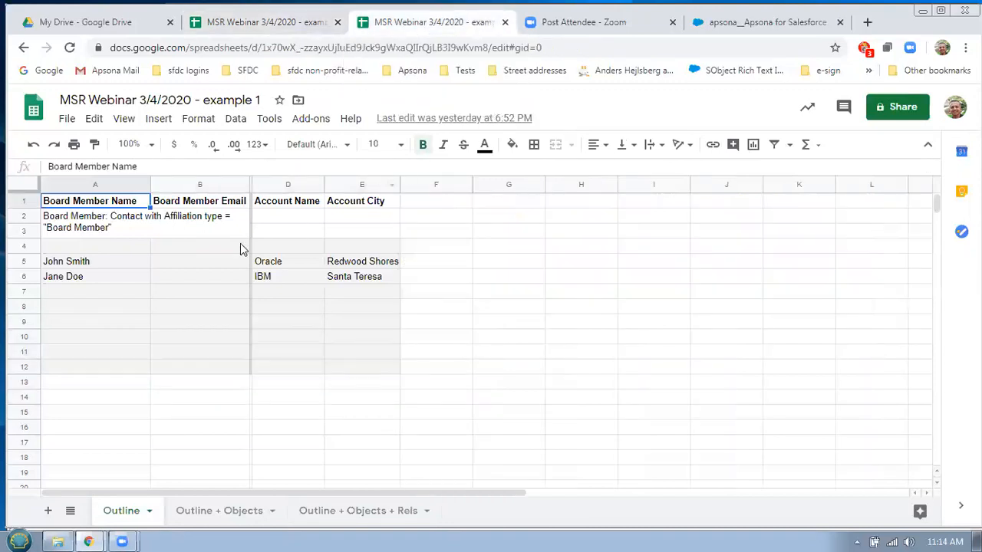
click(289, 26)
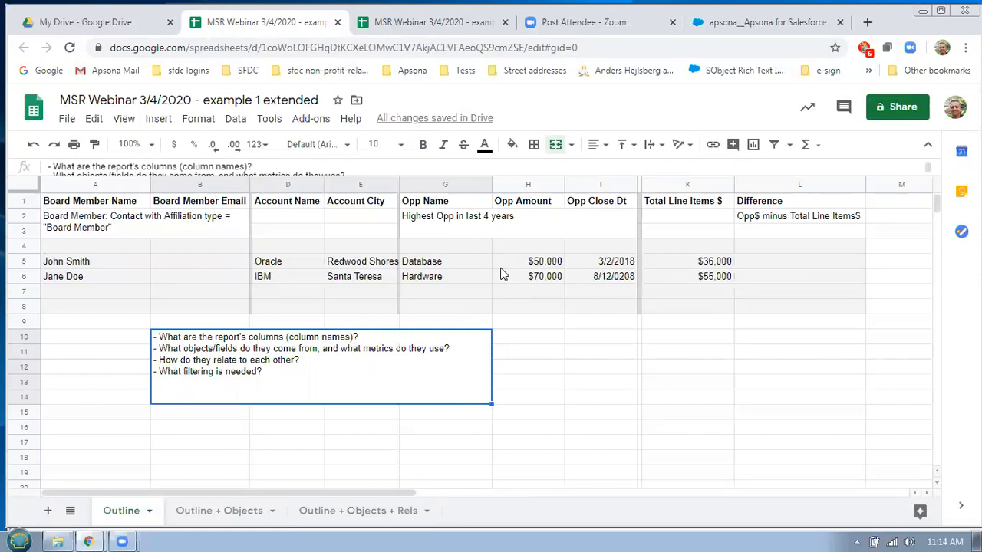
key(alt+Tab)
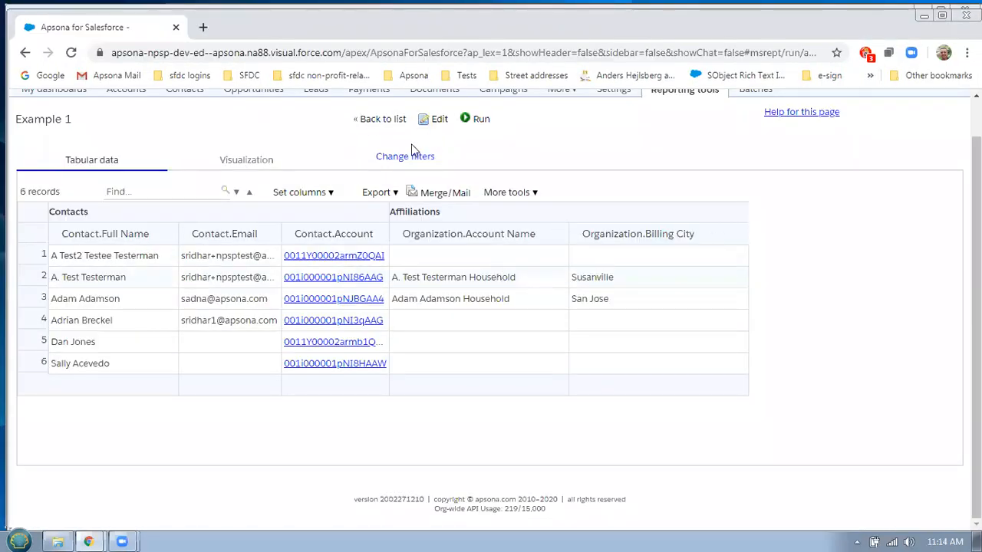
Clone the Example 1 report from All Reports and rename the copy 'Example 2'
click(437, 124)
scroll(797, 238, up, 1)
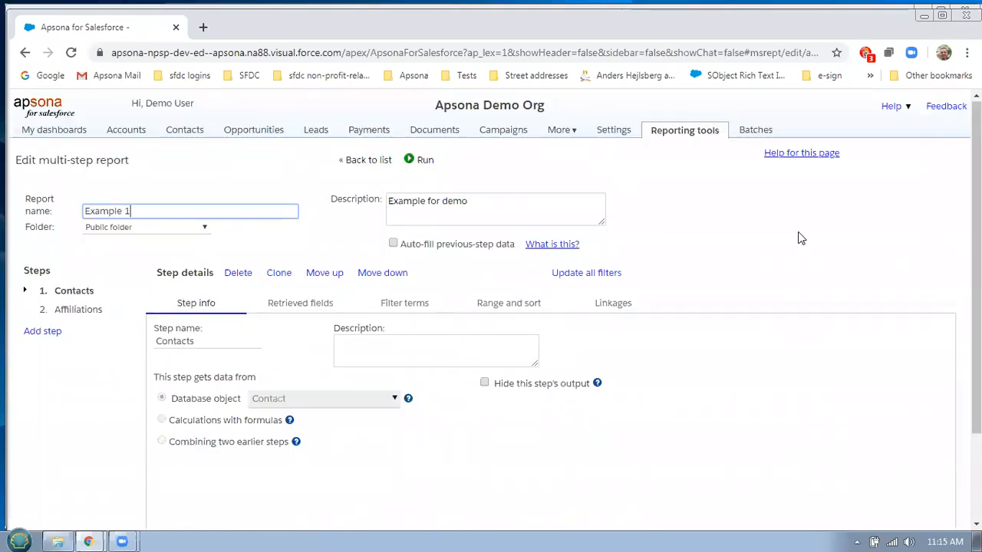
click(372, 163)
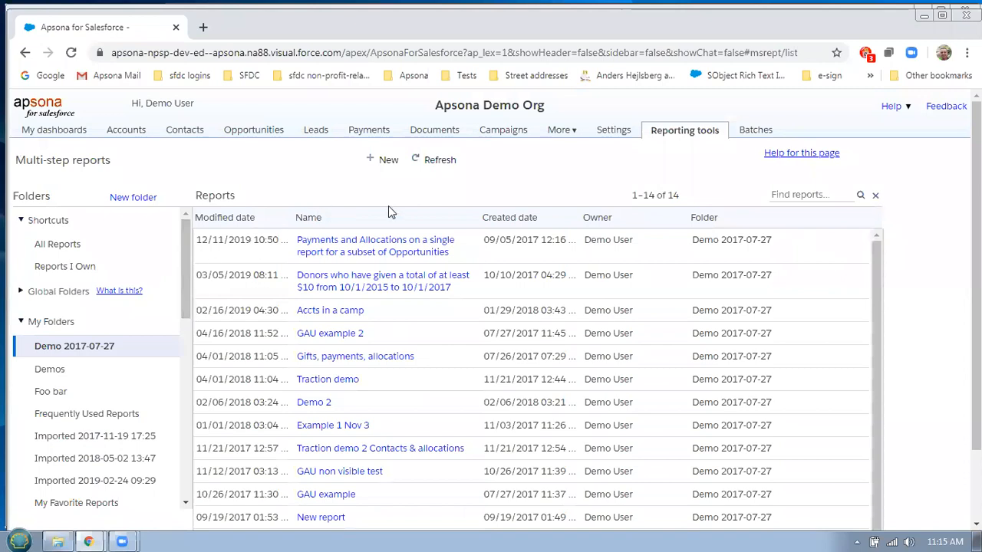
click(68, 250)
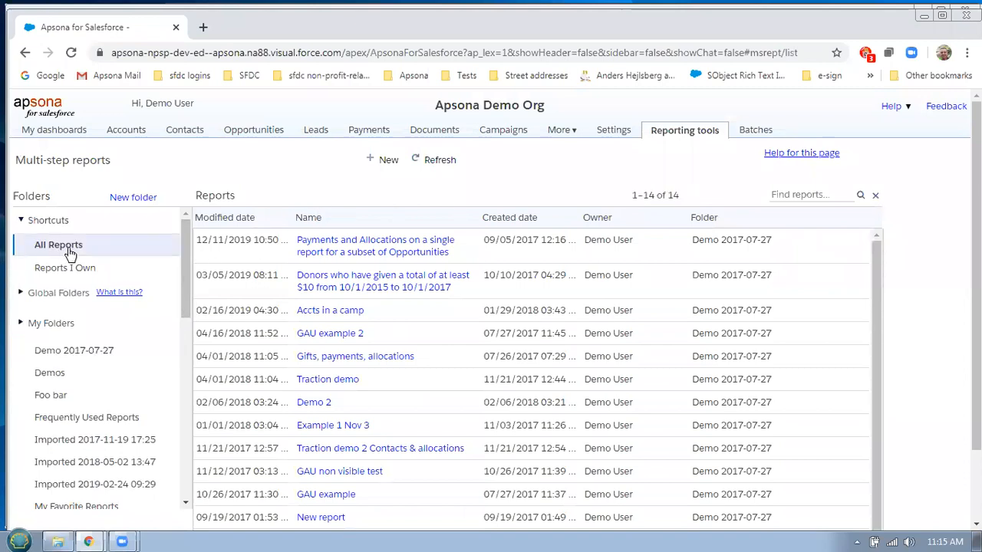
mouse_move(328, 245)
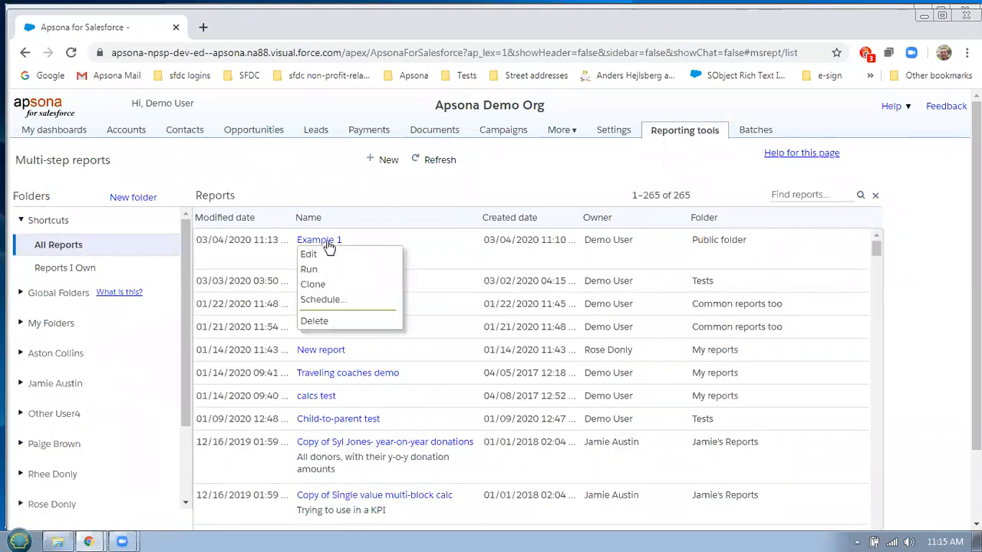
click(342, 286)
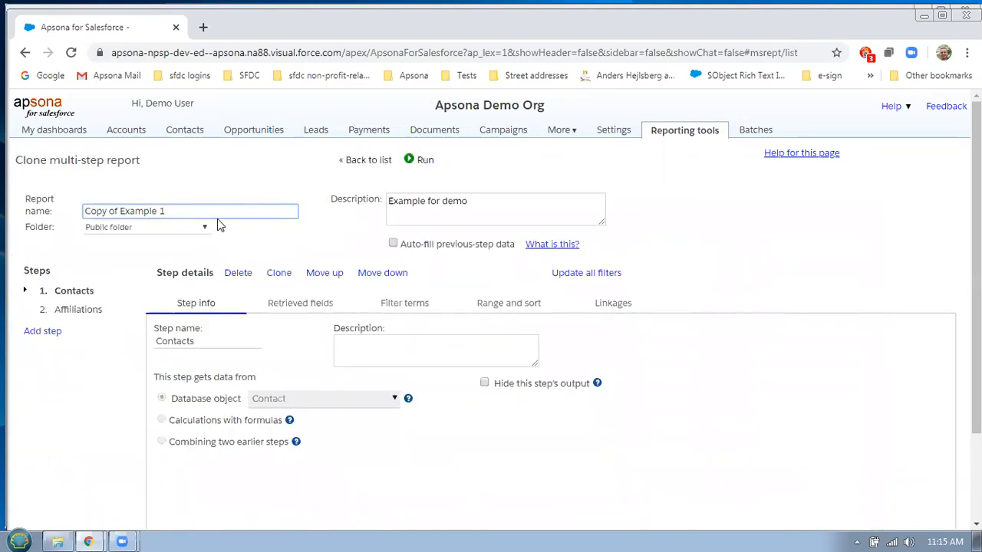
key(ctrl+a)
text(Example 2)
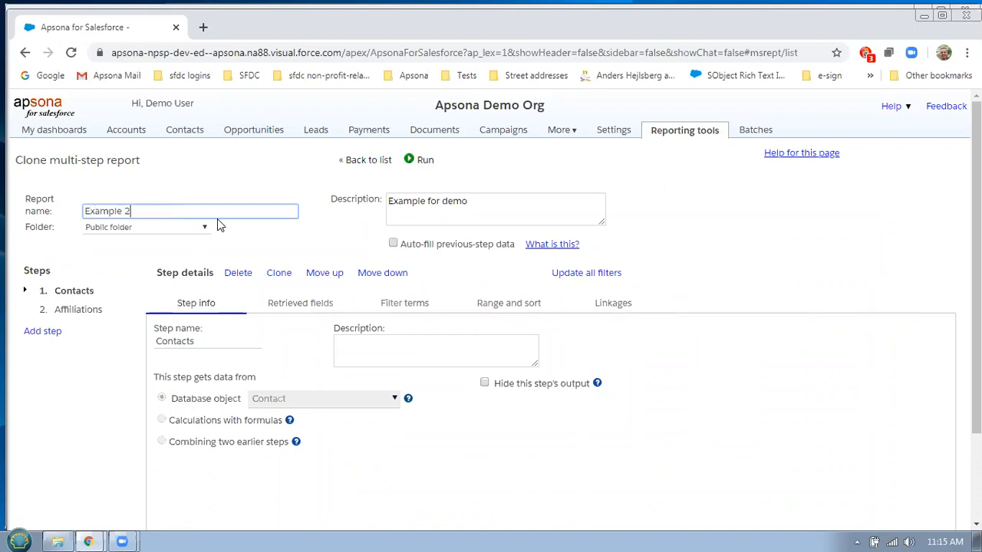
Add a third report step and rename it 'Highest opp'
click(55, 333)
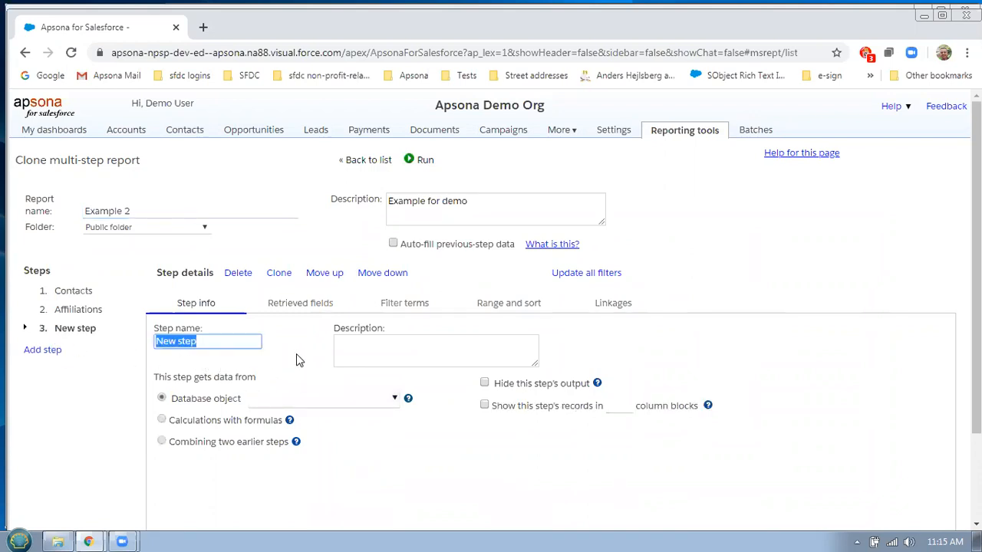
key(alt+Tab)
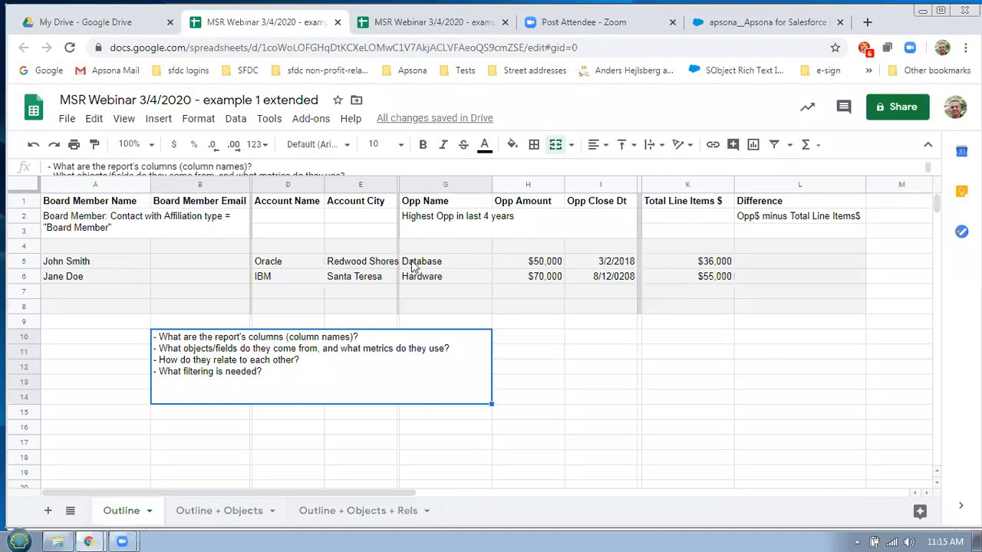
key(alt+Tab)
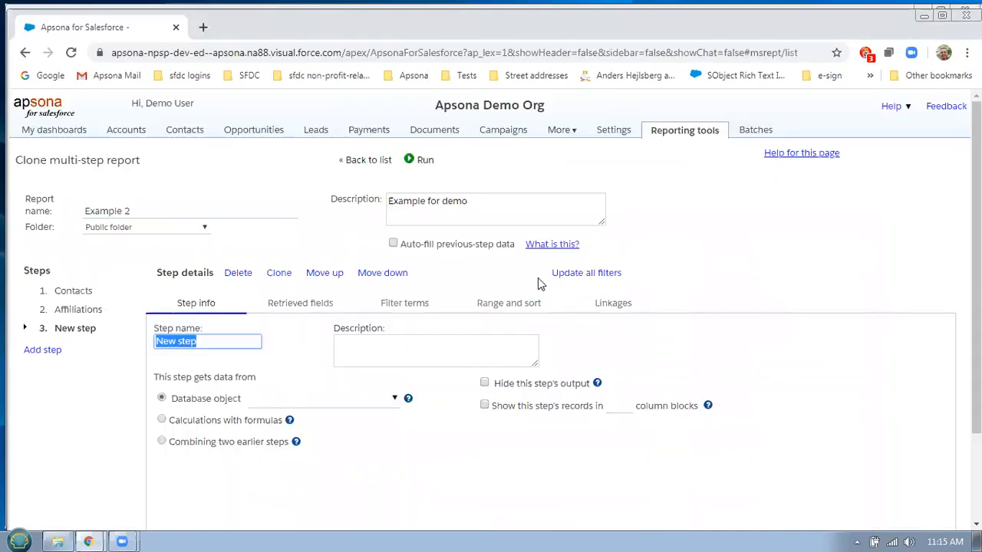
click(311, 411)
text(aff)
double_click(209, 343)
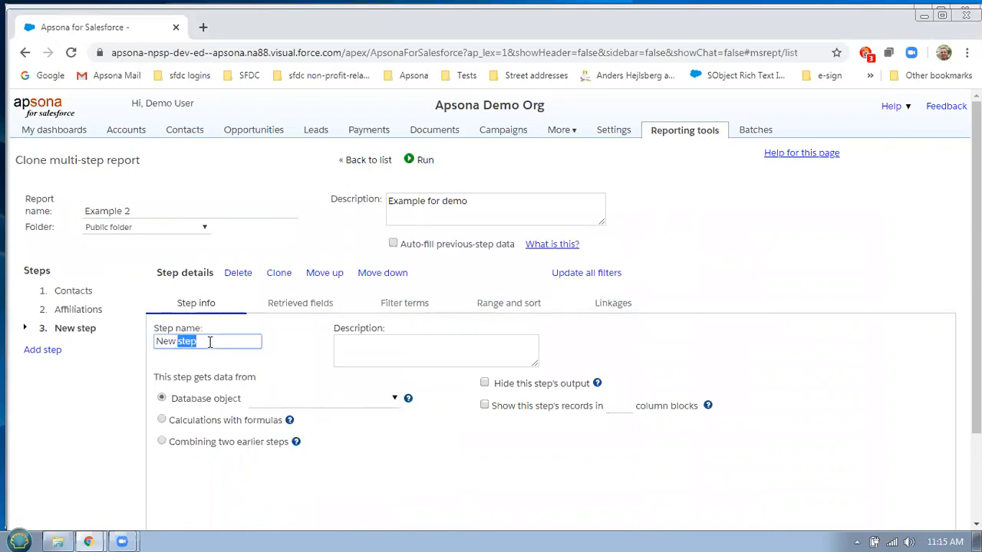
click(210, 342)
text(High)
Set the Highest opp step's database object to Opportunity
click(329, 406)
text(aff)
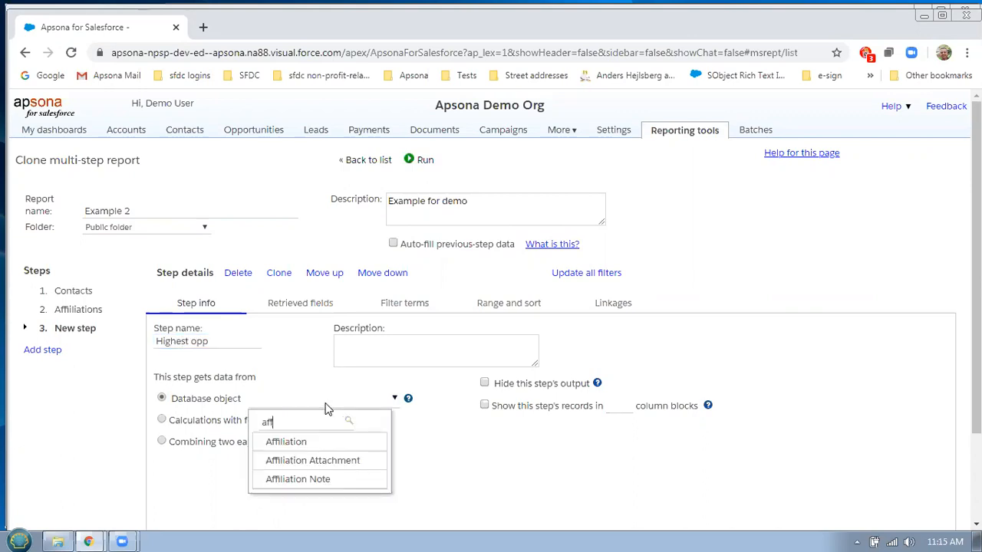
key(BackSpace)
key(BackSpace)
key(BackSpace)
text(opp)
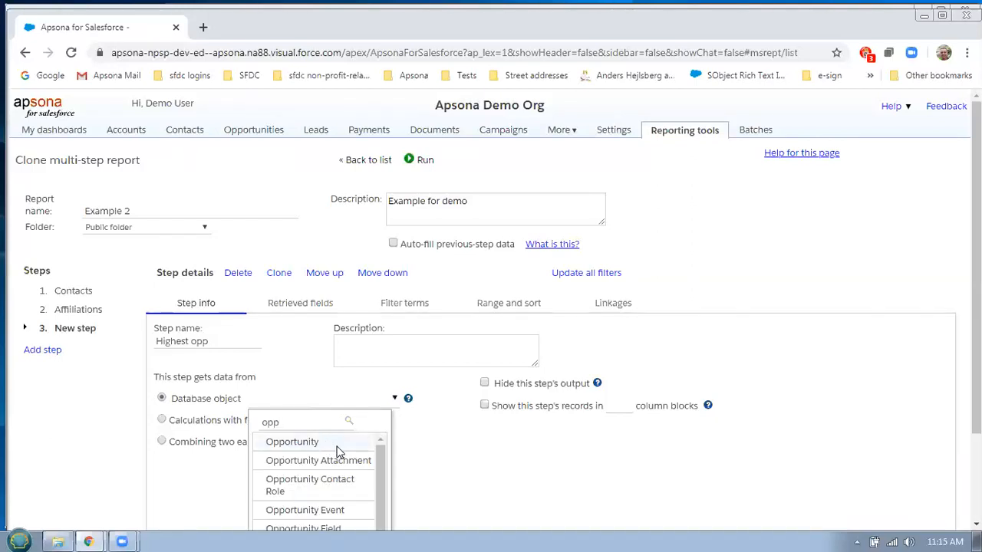
click(330, 442)
click(307, 303)
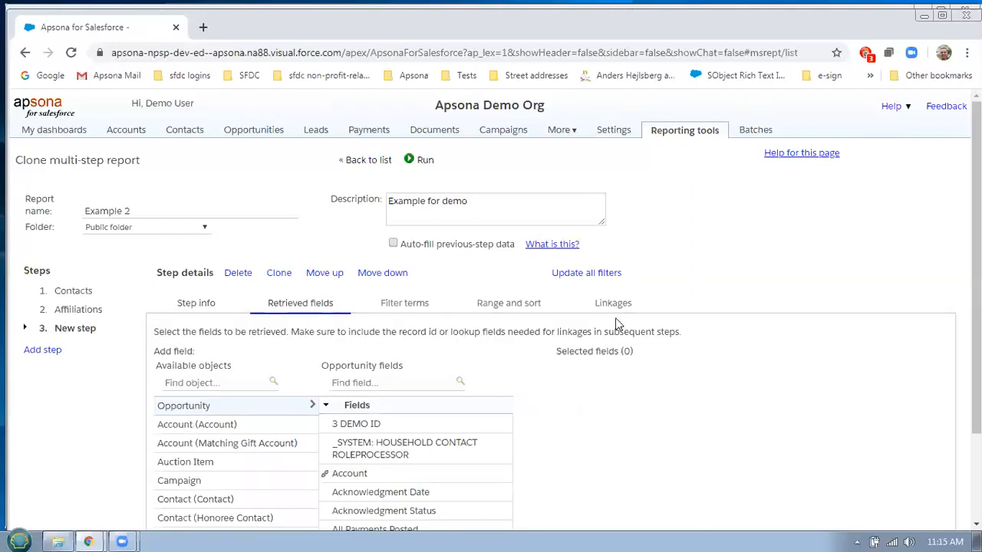
Add the opportunity Name, Amount and Close Date (plain date) fields to the Highest opp step
click(445, 383)
text(name)
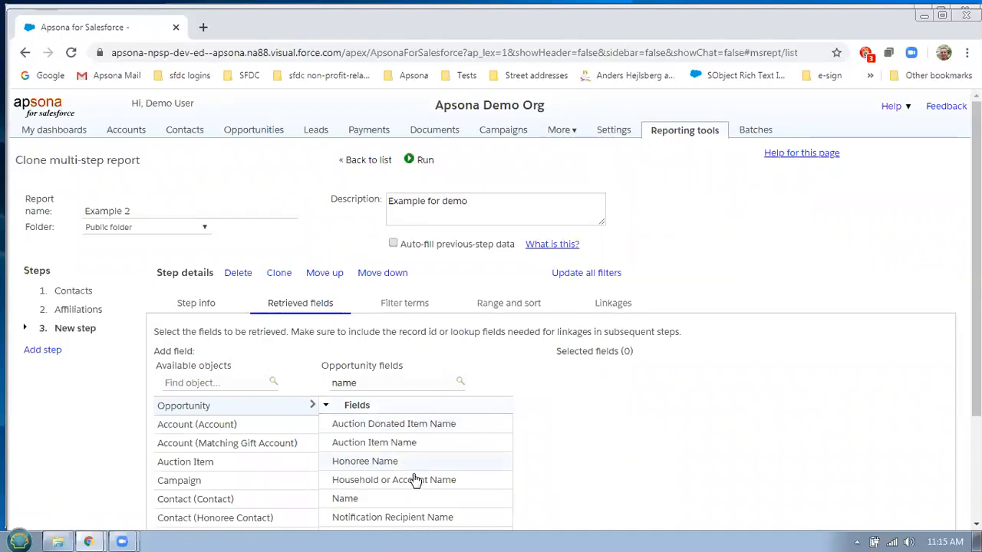
click(390, 500)
double_click(372, 383)
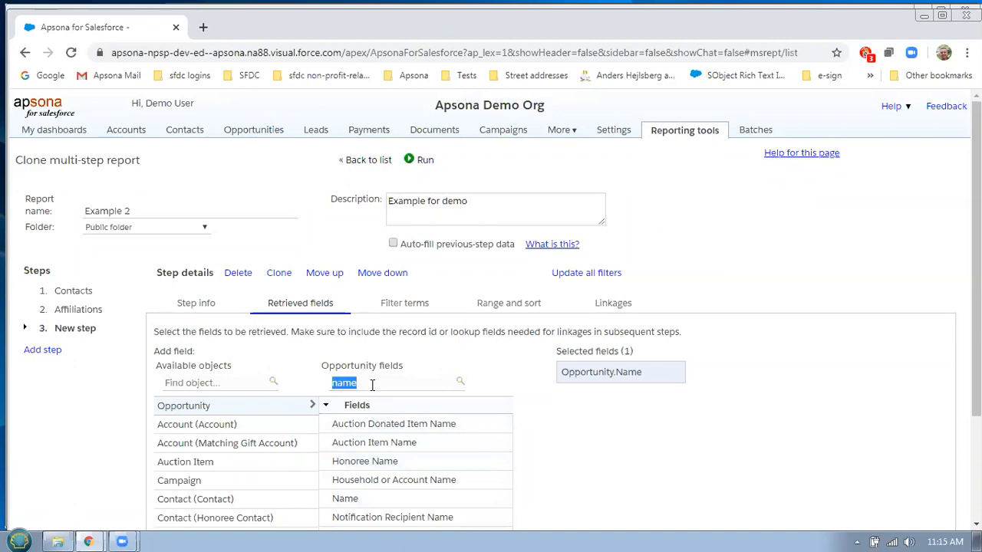
text(am)
click(351, 443)
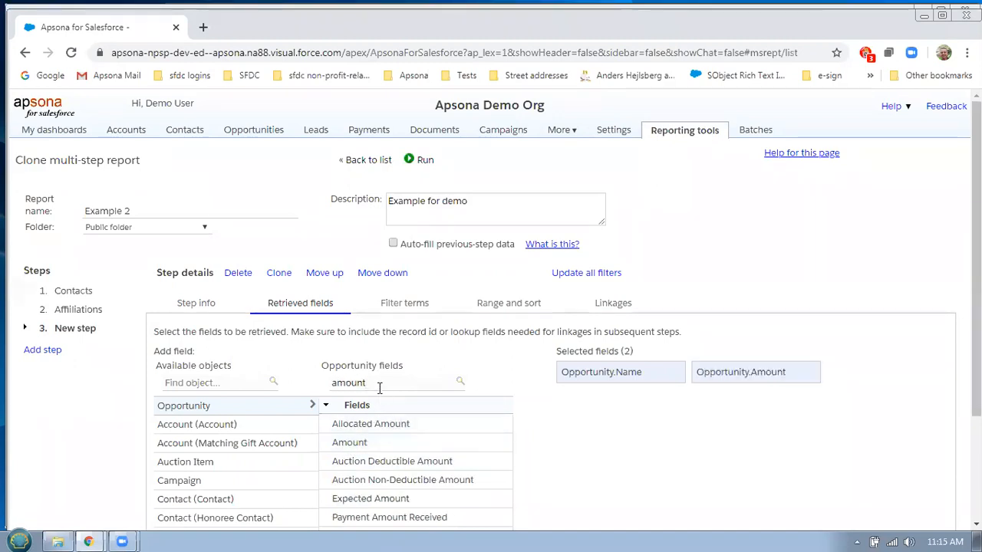
double_click(372, 383)
text(close)
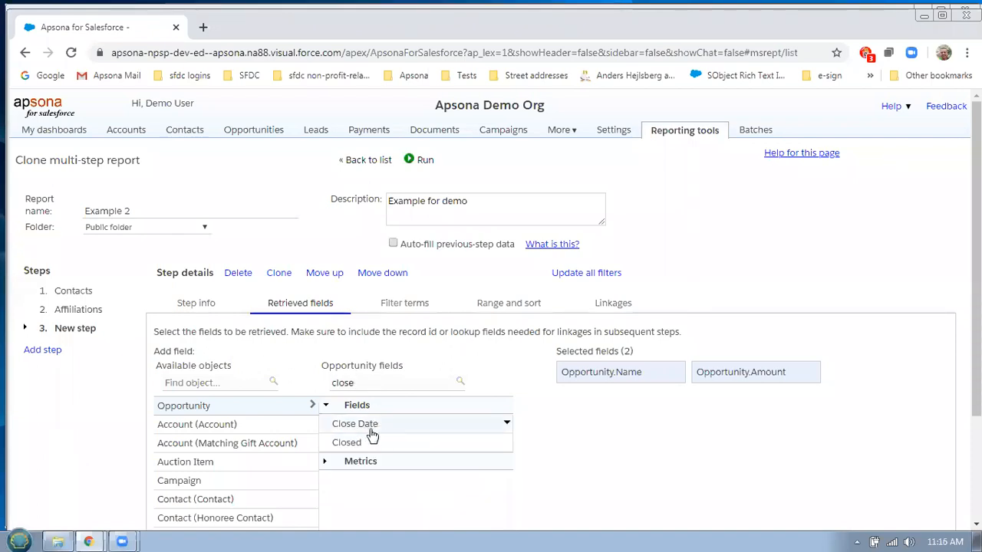
click(370, 432)
click(356, 441)
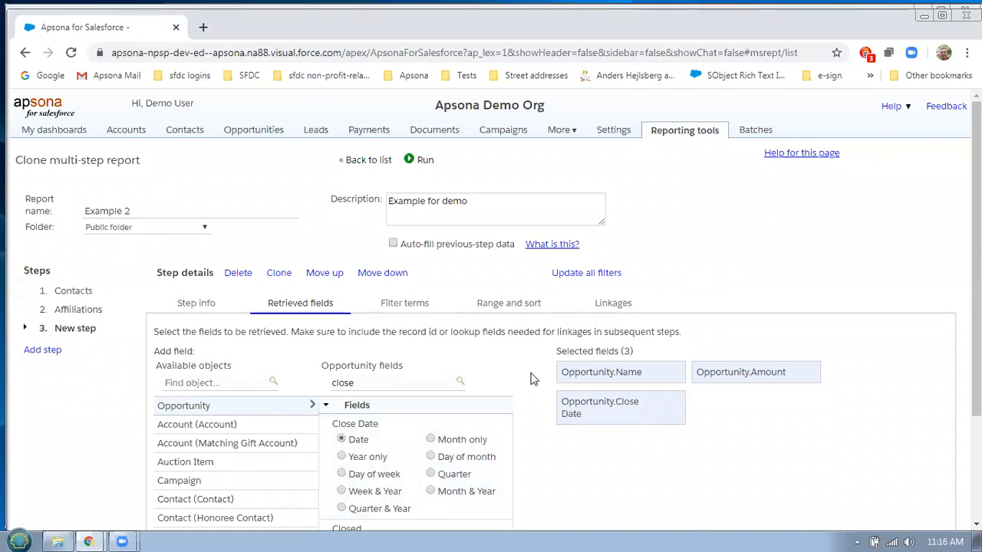
click(507, 307)
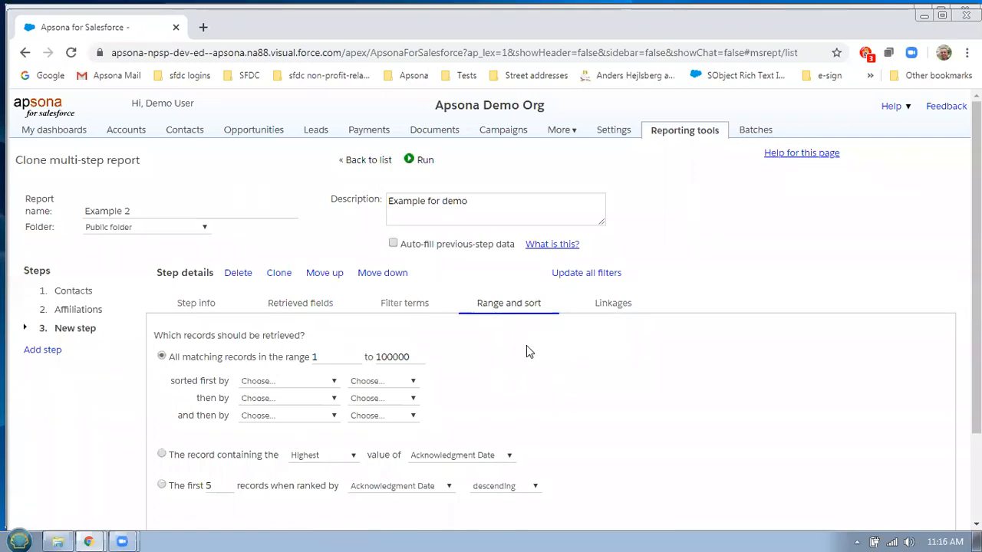
Keep only the record containing the highest Amount value
click(207, 458)
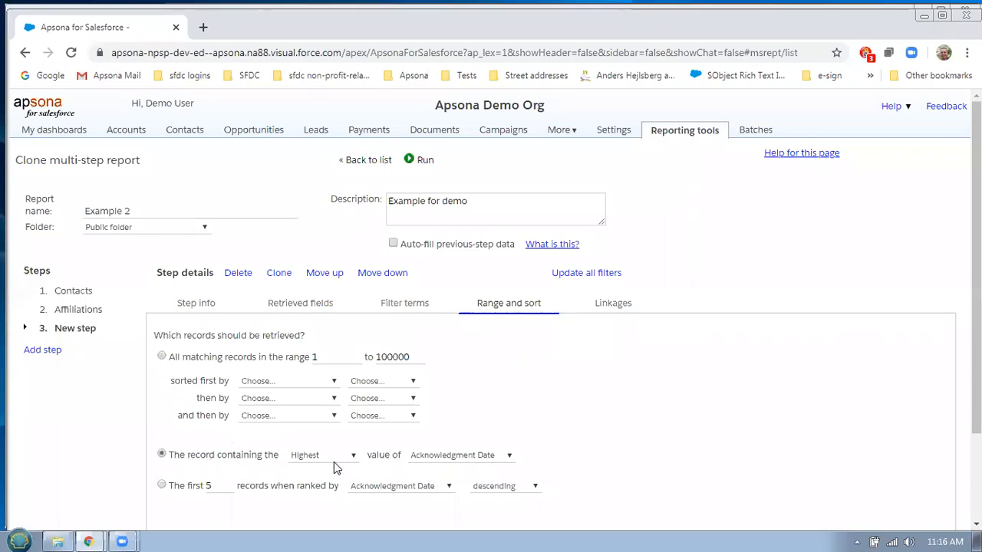
click(455, 460)
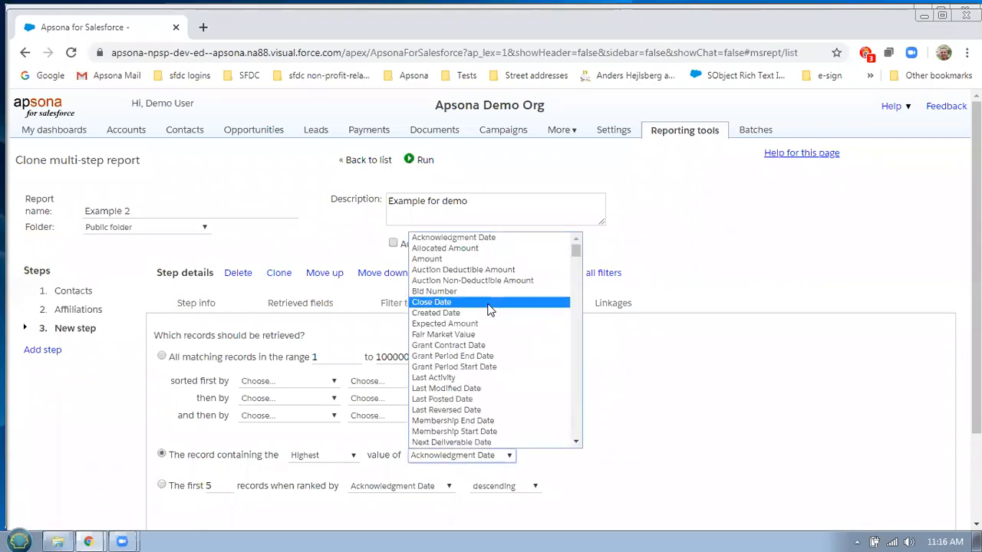
click(446, 259)
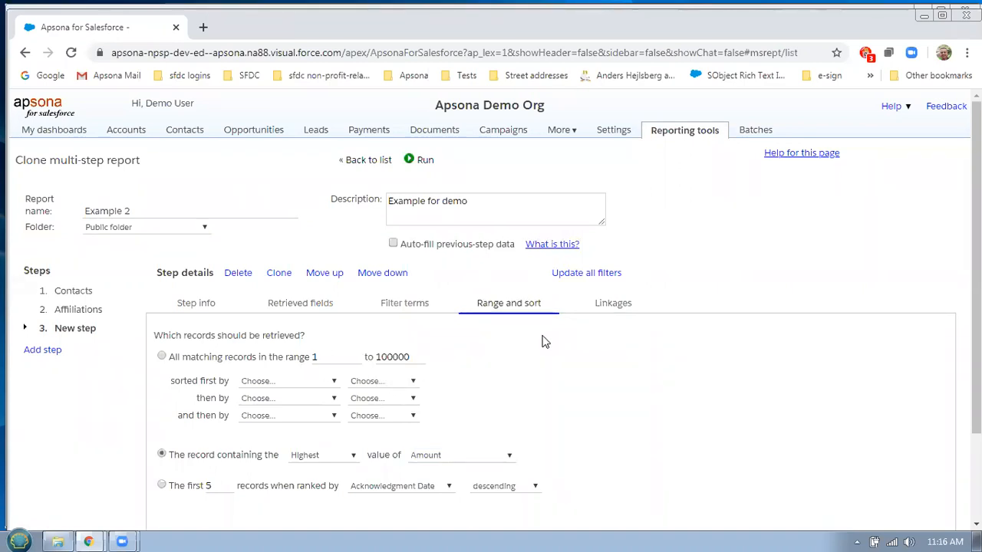
click(619, 307)
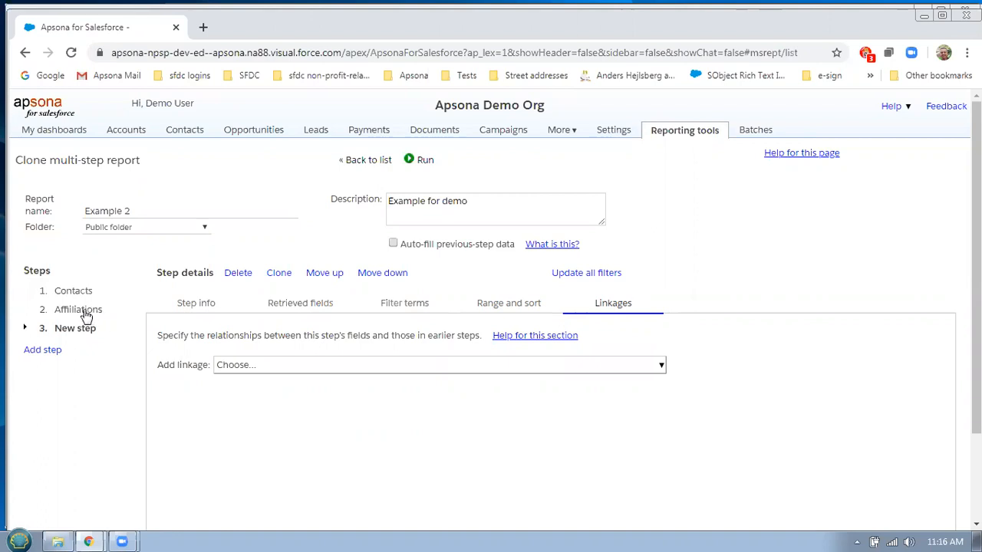
click(536, 369)
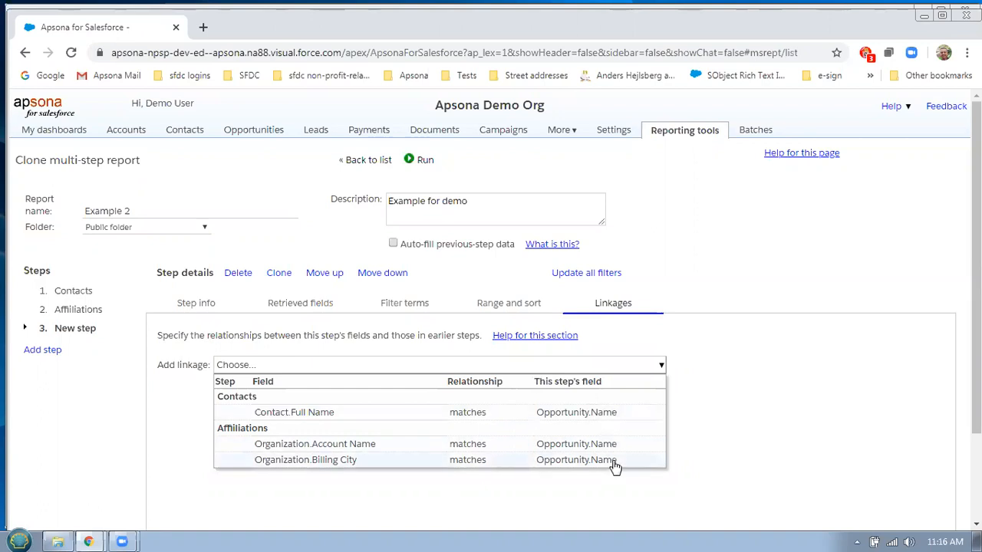
click(738, 418)
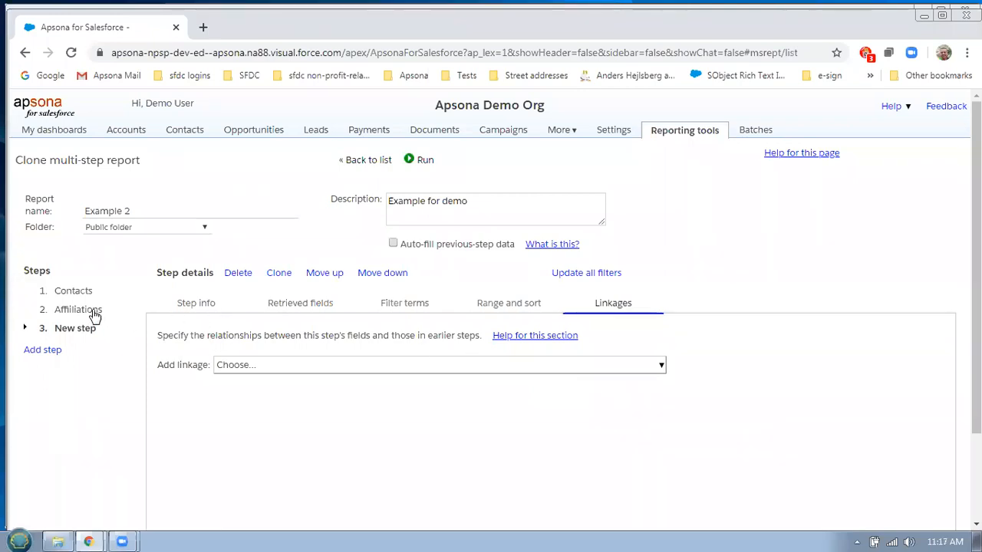
scroll(806, 304, down, 3)
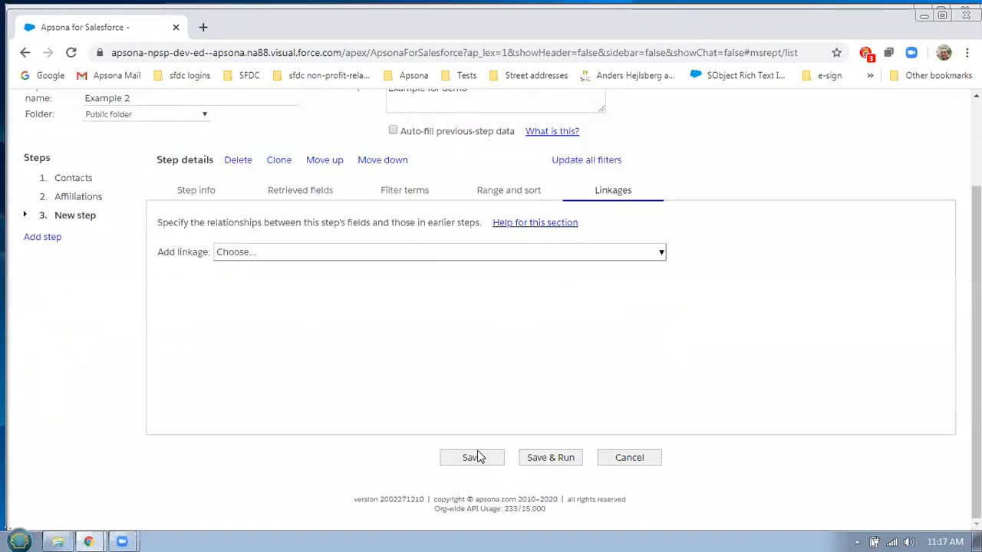
Clear the field search and add Opportunity.Account as the fourth retrieved field, then check the linkages
click(313, 192)
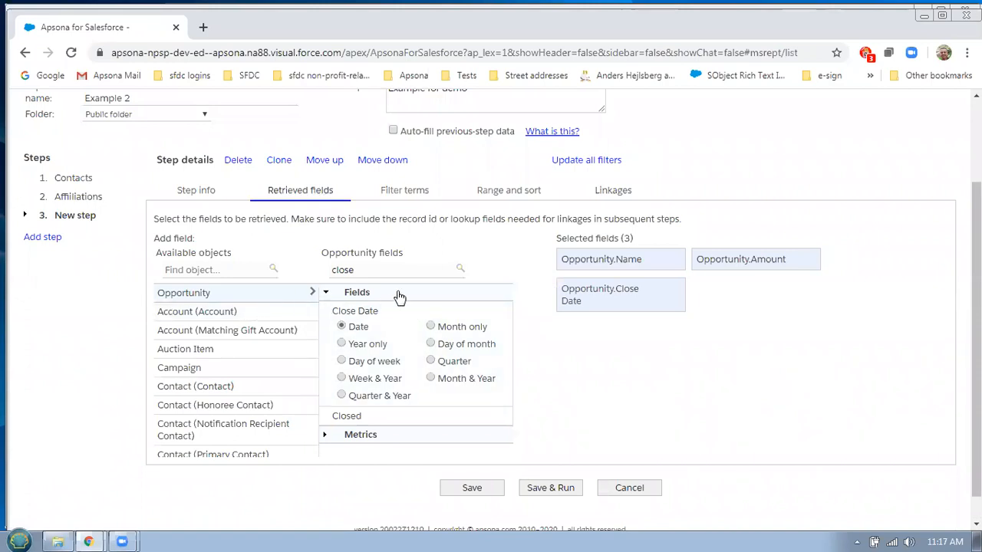
double_click(384, 269)
key(BackSpace)
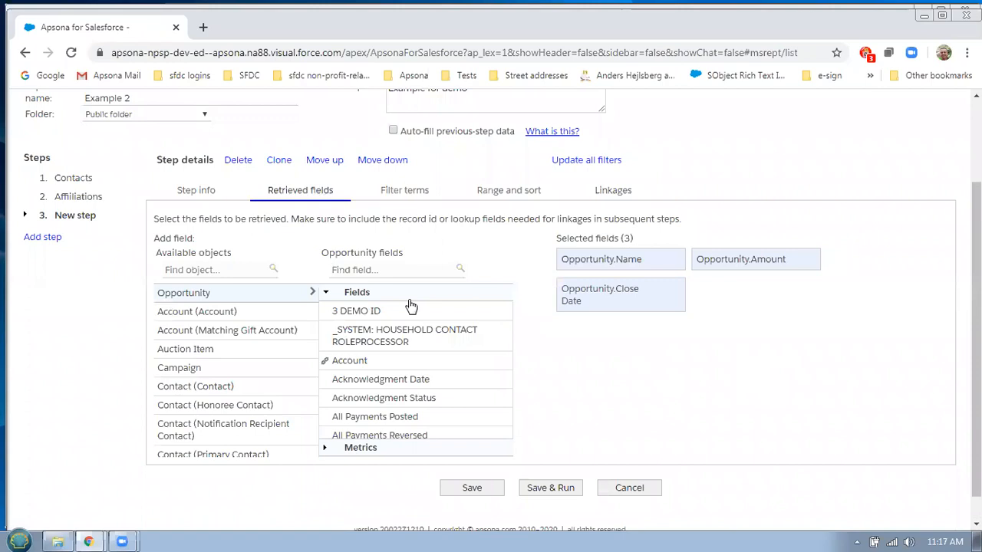
click(369, 367)
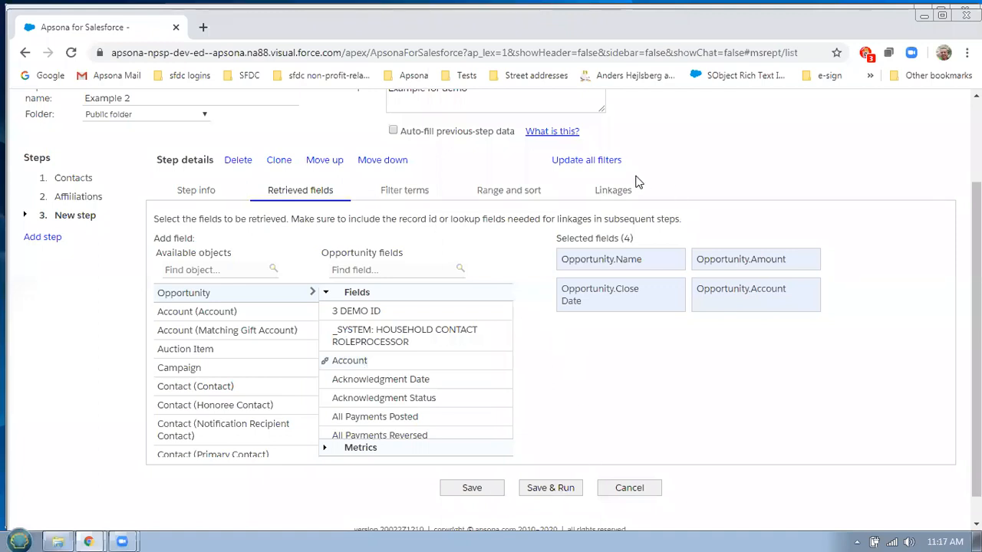
click(614, 188)
click(660, 252)
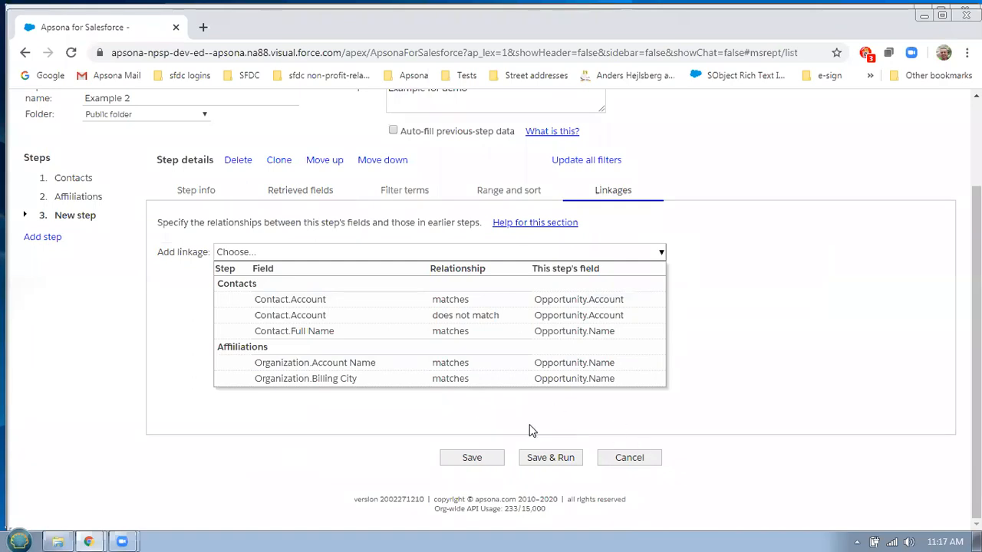
Dismiss the linkage list, save the Example 2 report and return to the top of the page
click(552, 404)
click(472, 457)
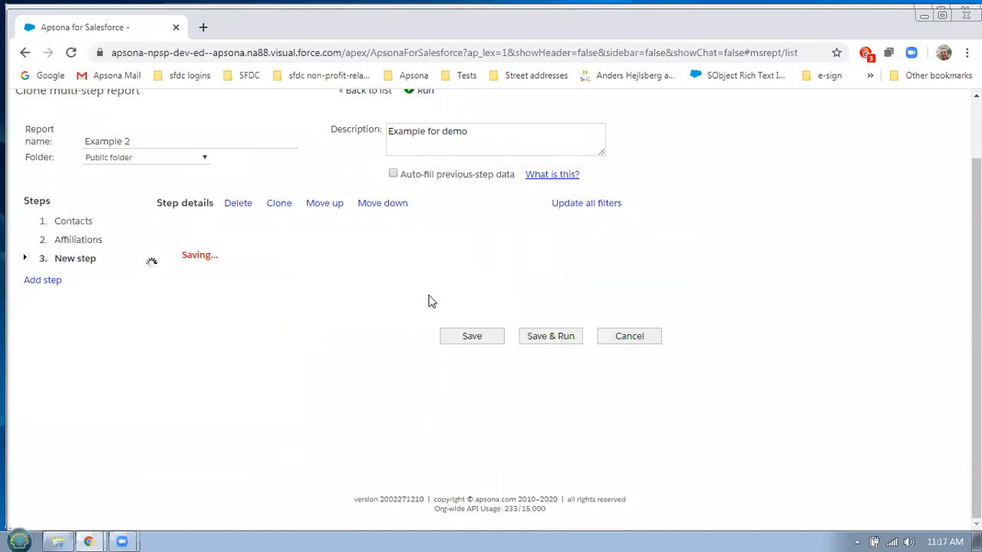
scroll(428, 301, up, 1)
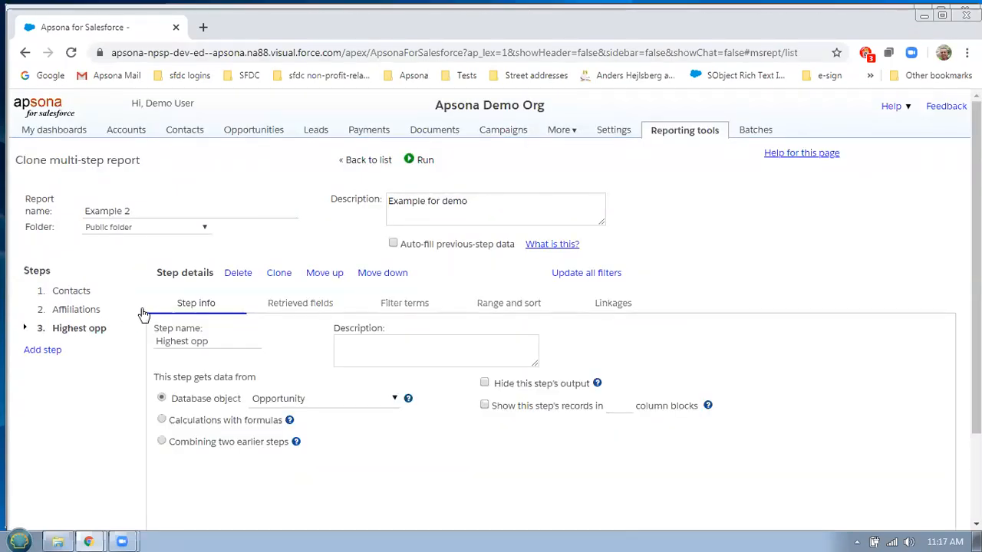
Review the retrieved fields of the Affiliations and Highest opp steps
click(90, 312)
click(321, 307)
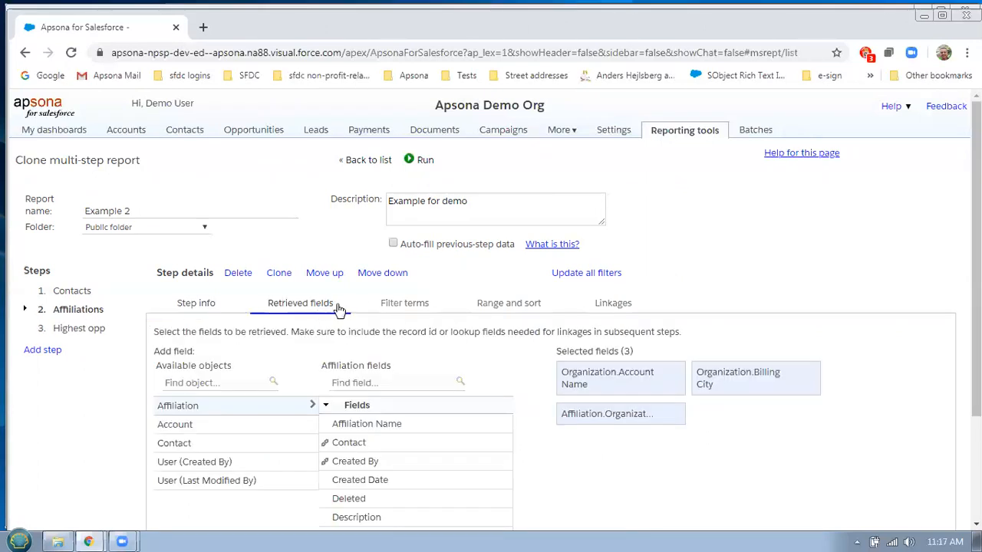
scroll(490, 487, down, 3)
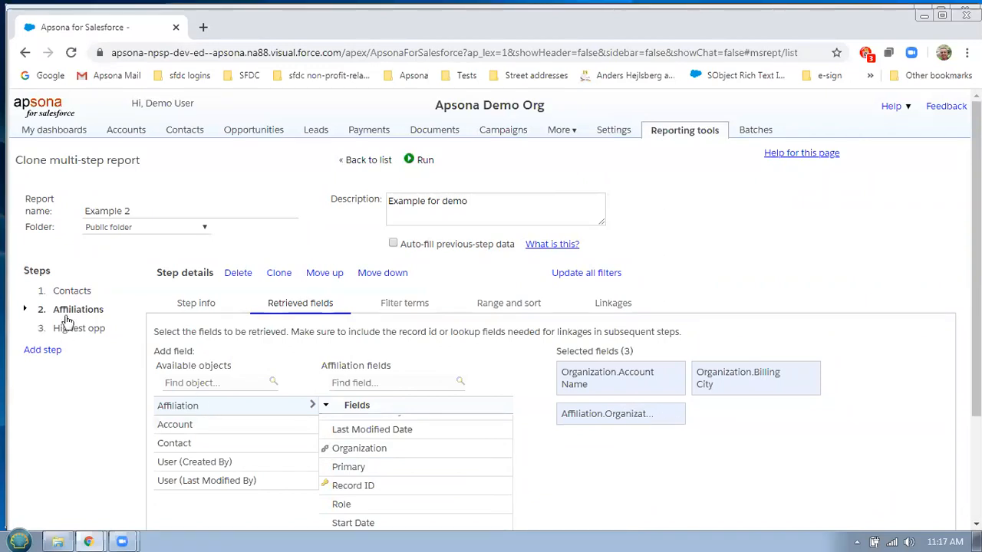
click(86, 328)
click(291, 307)
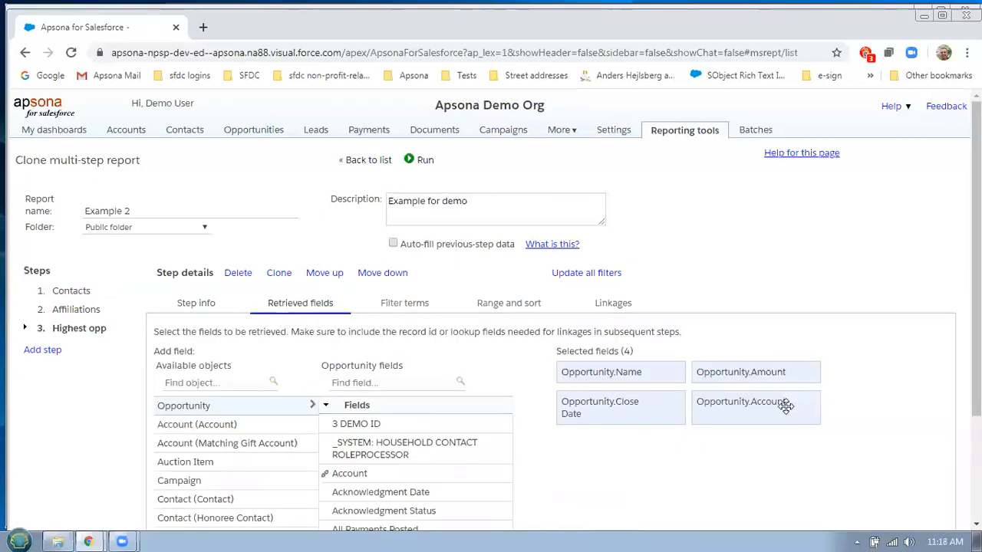
scroll(896, 394, down, 2)
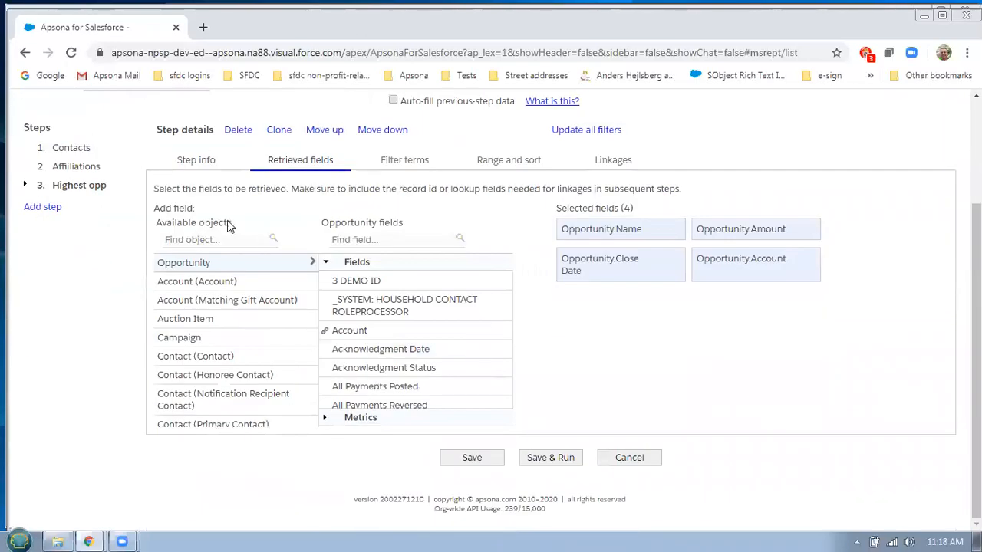
Check the Highest opp step's available linkages without adding one
click(610, 159)
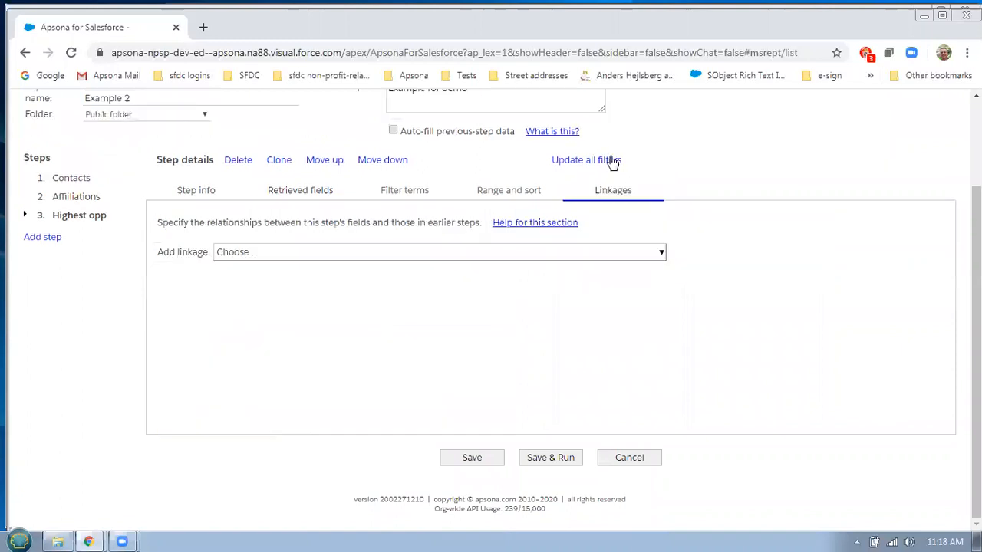
click(632, 254)
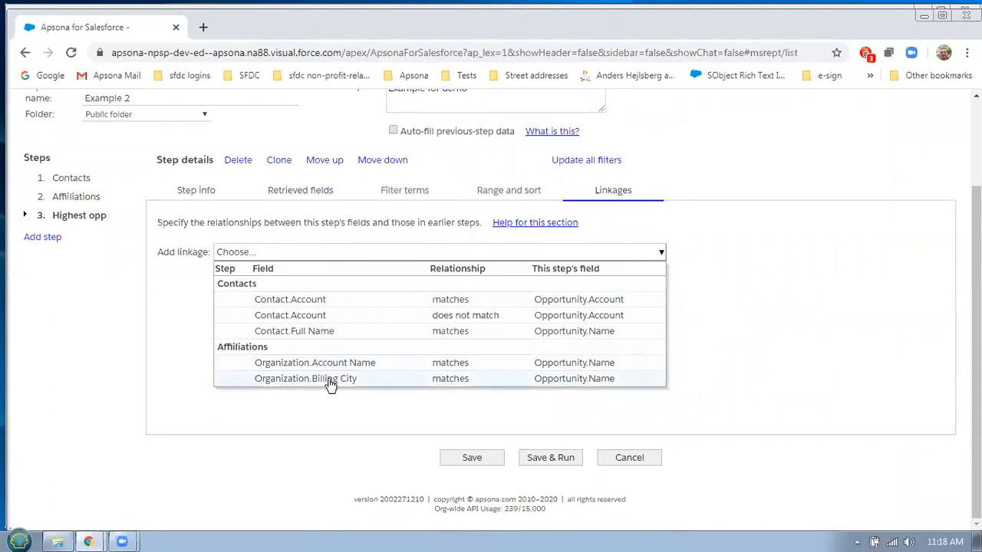
click(395, 406)
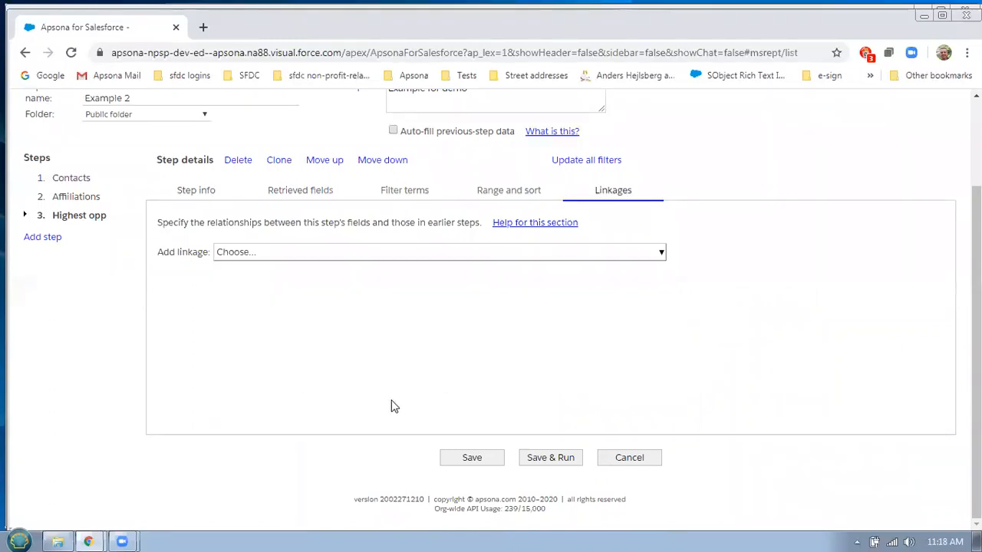
Reload the page and open the Example 2 report from All Reports for editing
click(71, 53)
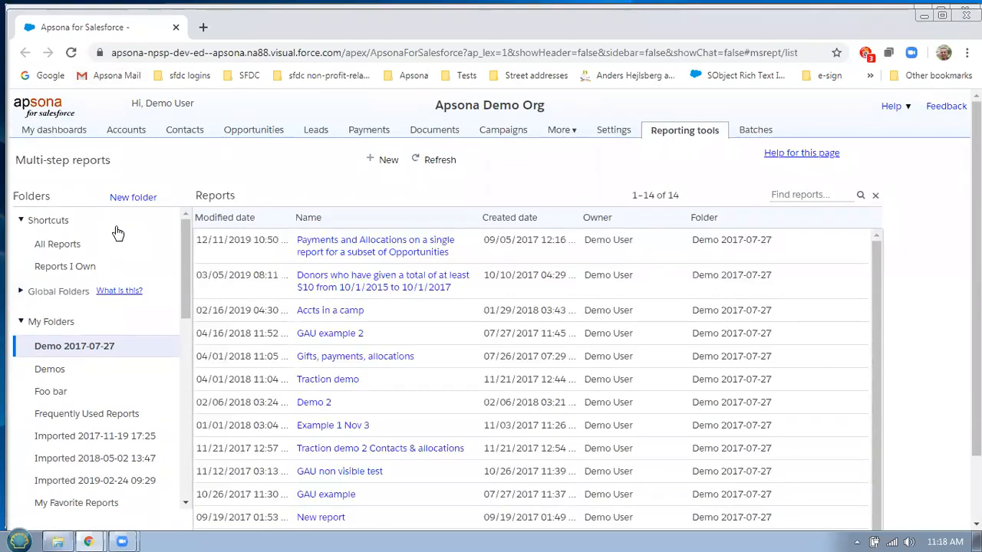
click(64, 245)
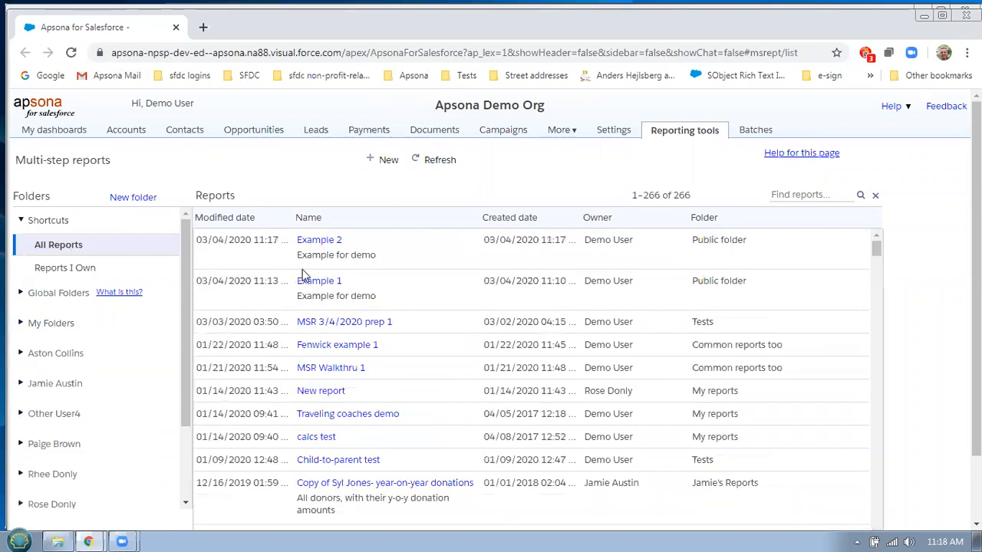
mouse_move(337, 239)
click(339, 258)
Link Highest opp where Contact.Account matches Opportunity.Account, then save and run the report
click(100, 333)
drag(623, 304, 631, 304)
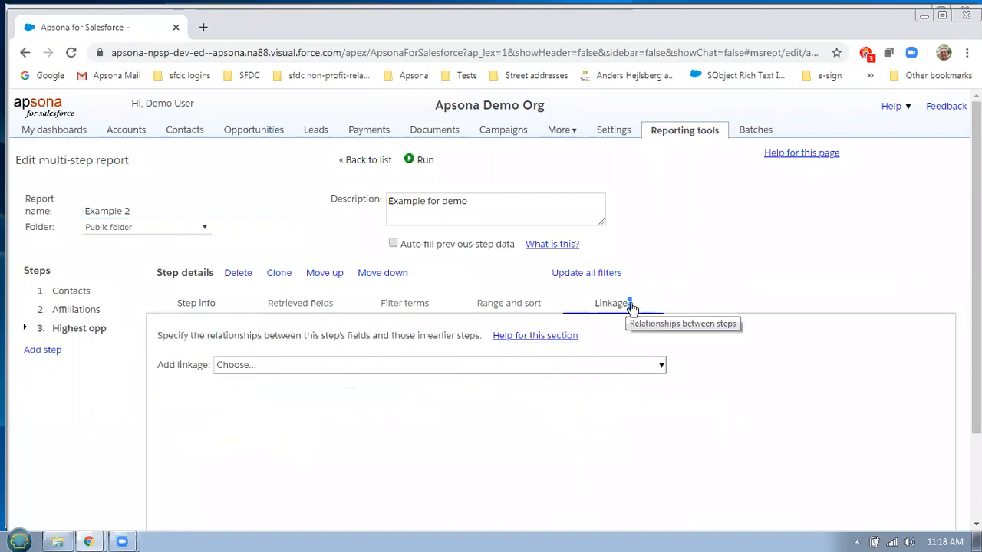
click(650, 368)
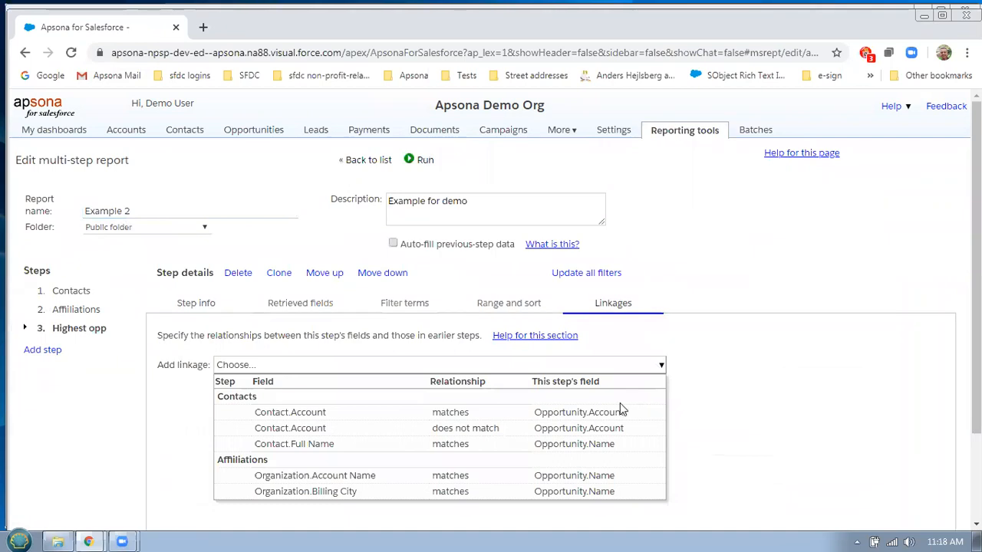
click(323, 414)
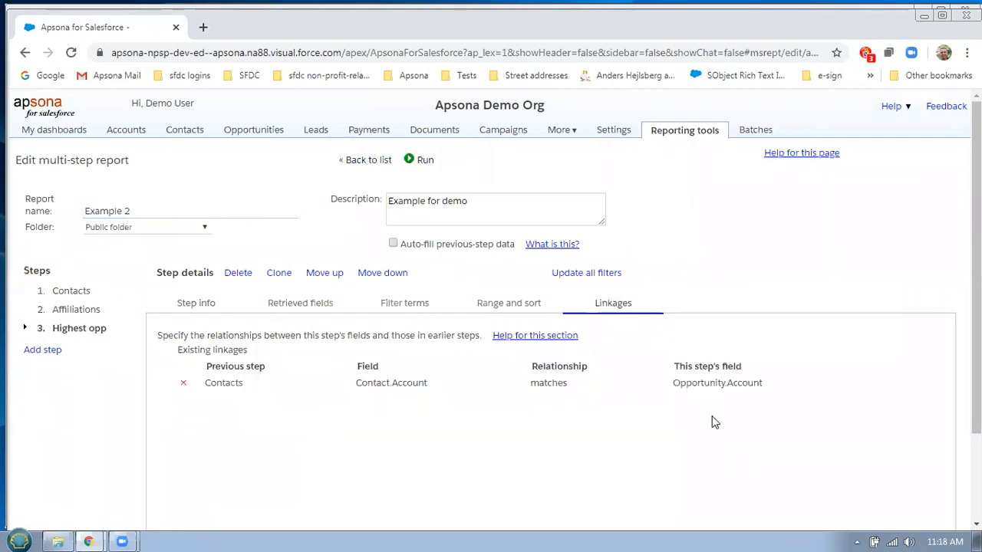
scroll(817, 372, down, 3)
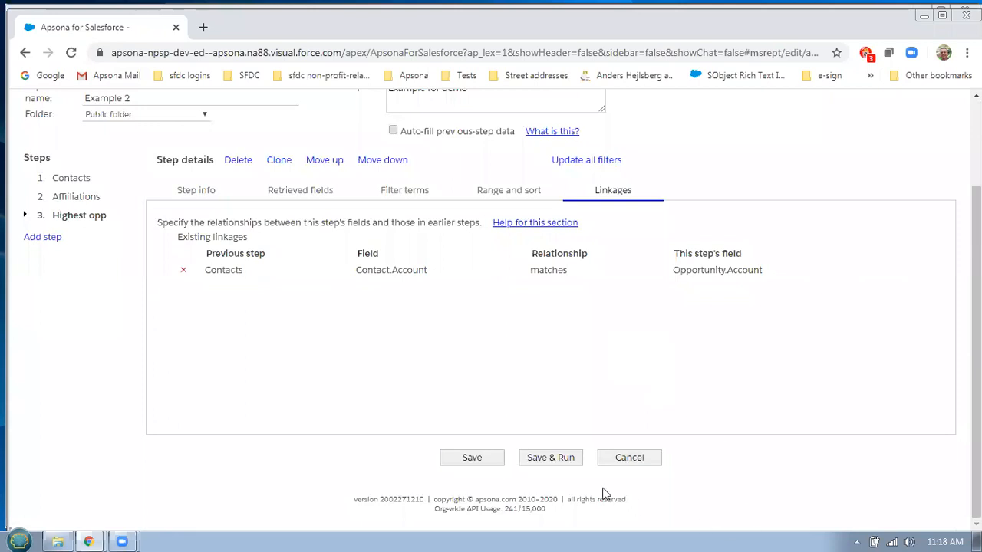
click(563, 461)
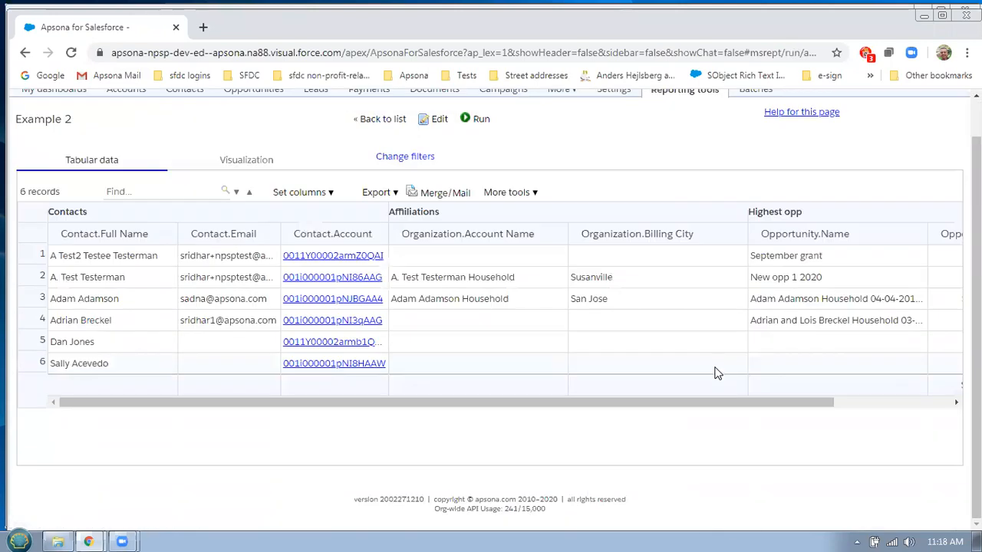
Scroll across the Example 2 result columns to check the Highest opp amounts totalling $47,750.00
click(898, 409)
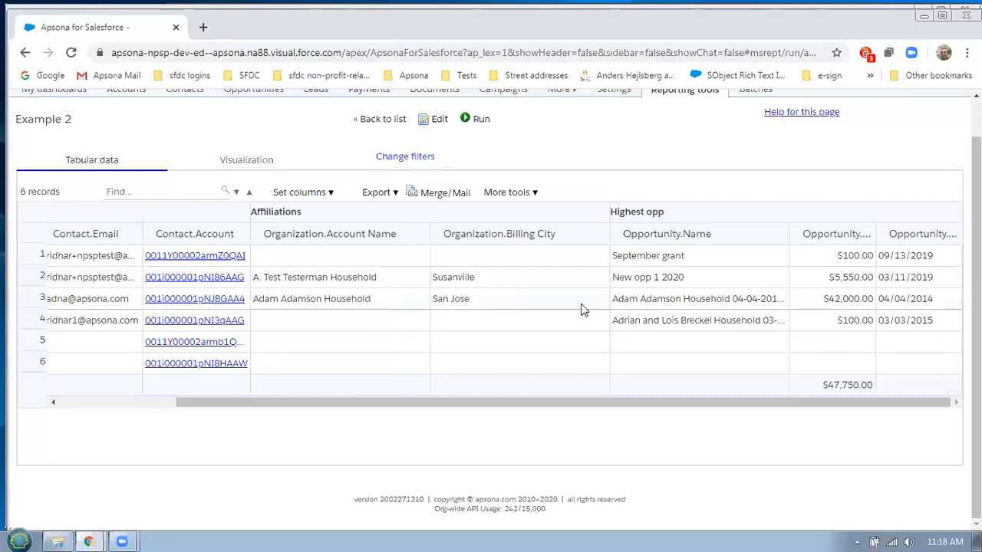
click(151, 404)
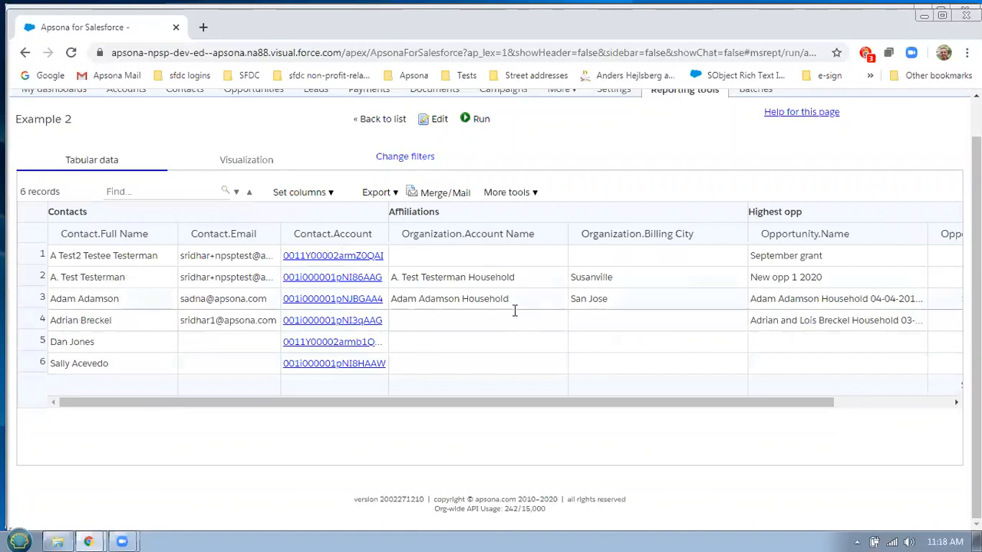
drag(661, 403, 820, 417)
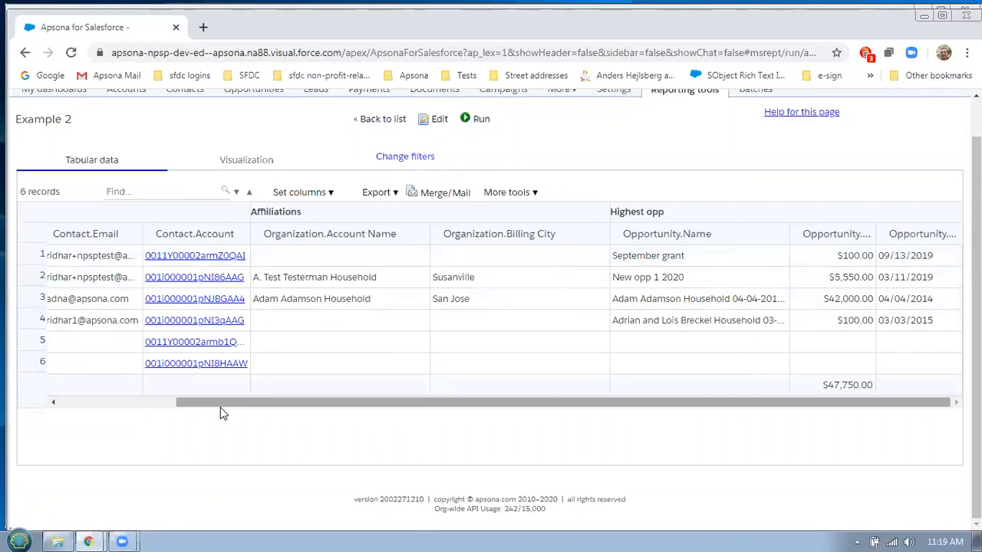
click(156, 409)
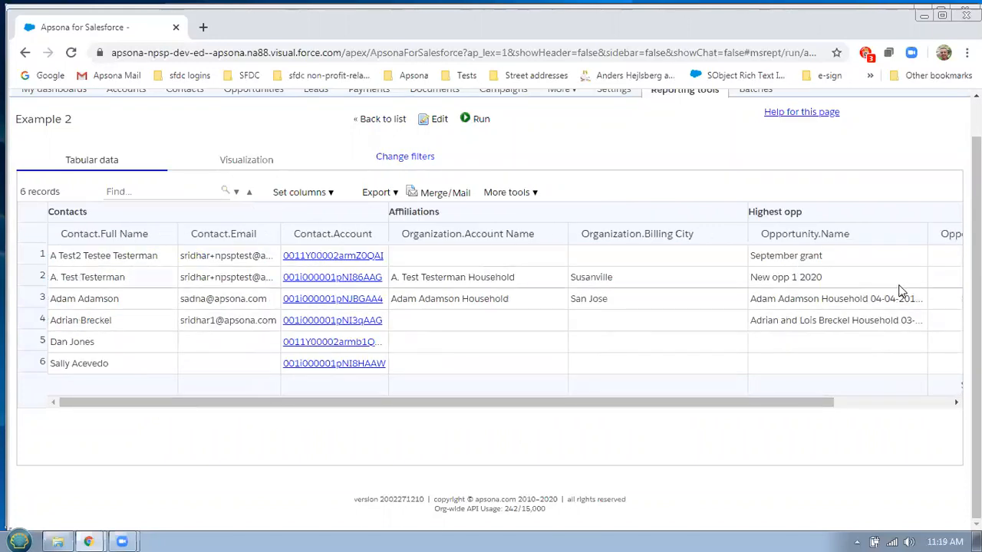
click(863, 405)
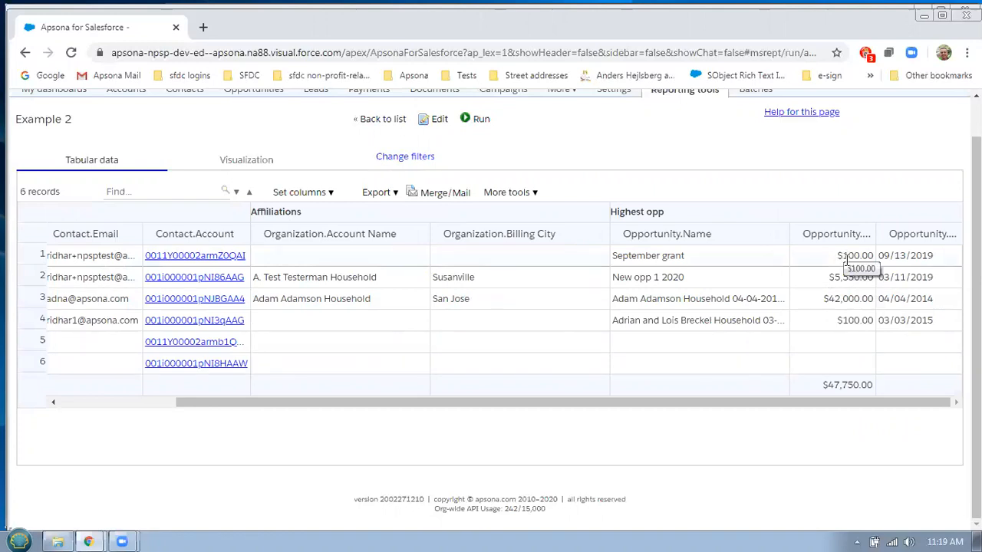
Reopen Example 2 and add an Opportunity Close Date filter term to the Highest opp step
click(435, 119)
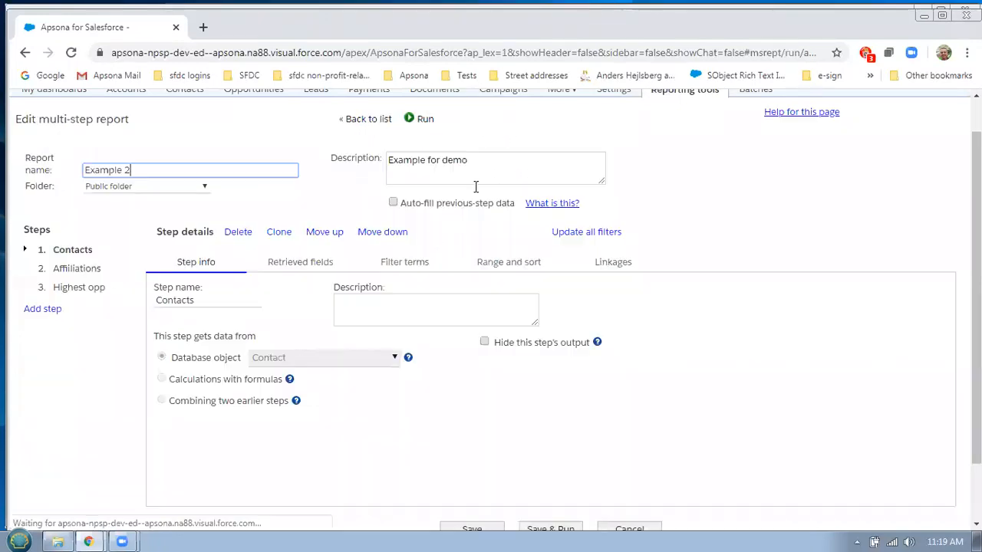
click(96, 292)
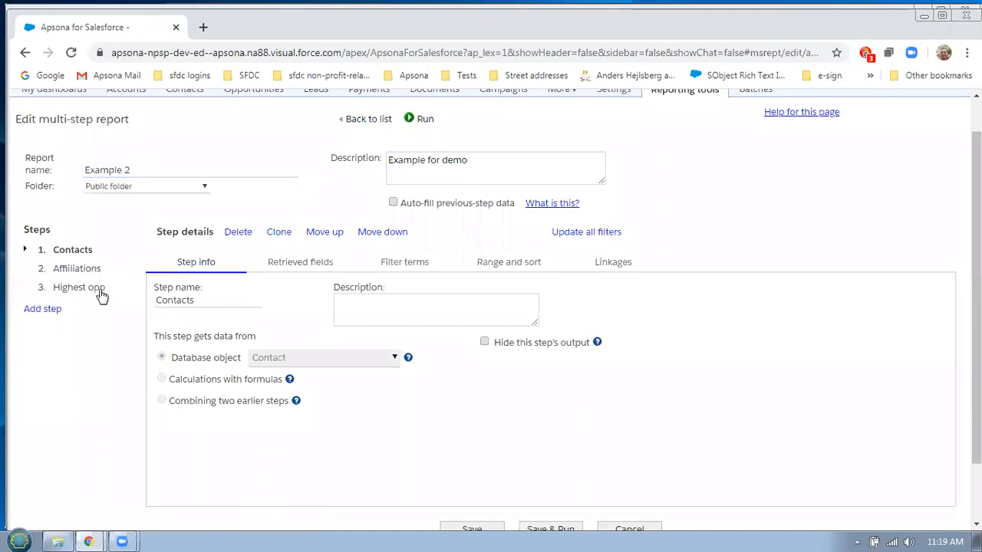
click(405, 263)
click(316, 292)
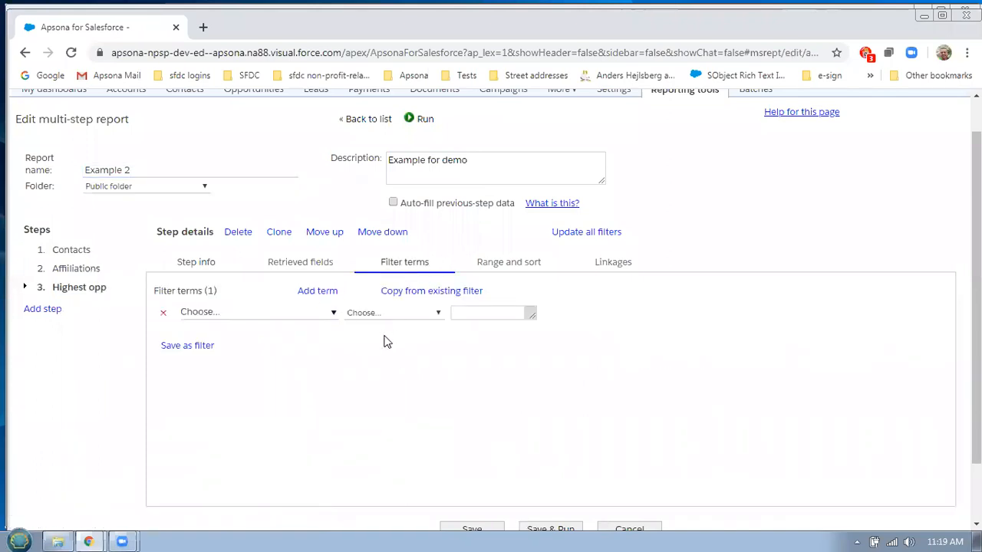
click(324, 314)
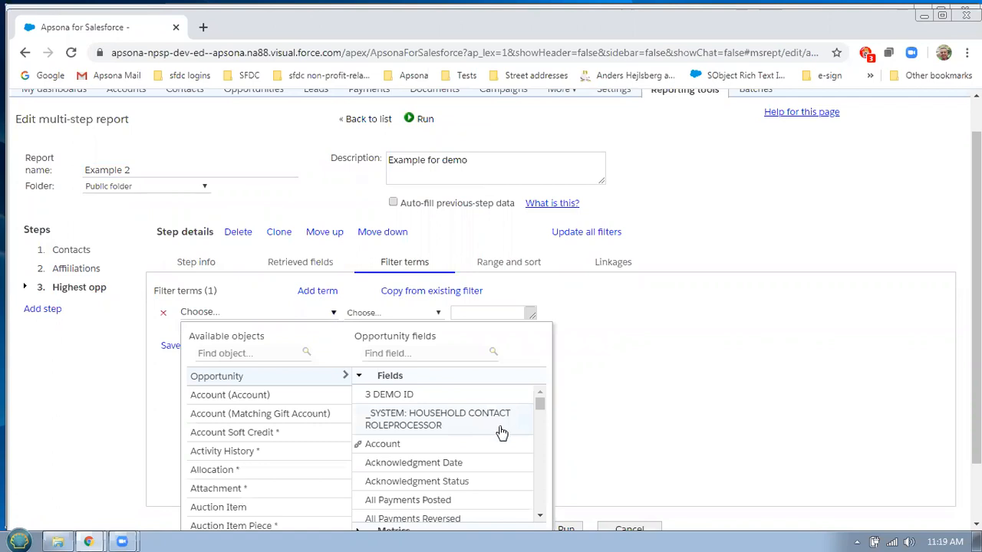
scroll(491, 422, down, 2)
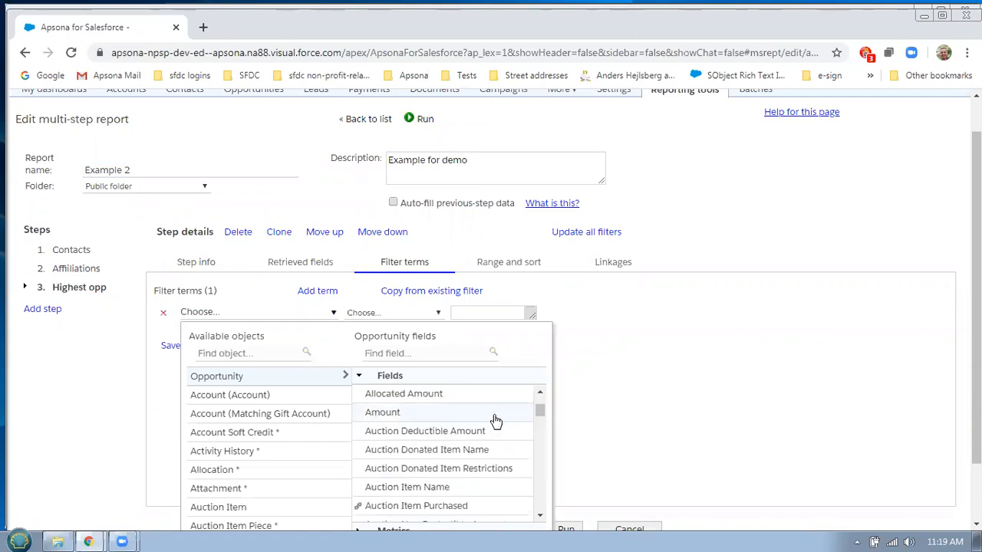
scroll(486, 417, down, 2)
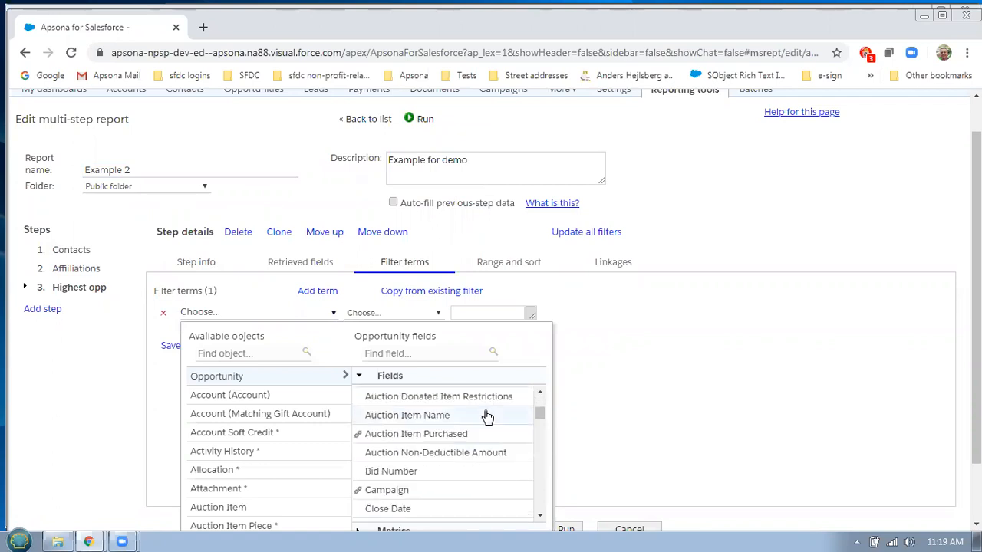
click(395, 499)
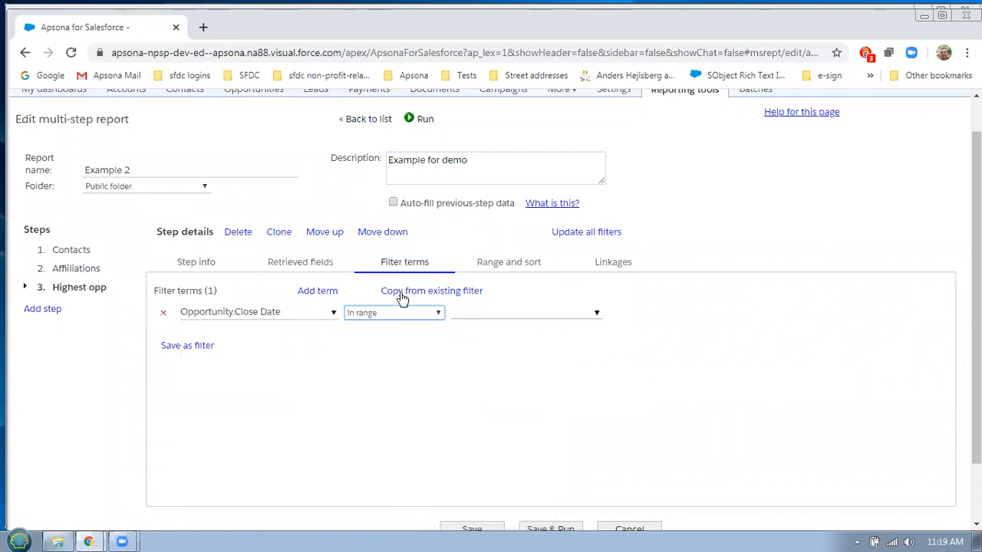
Limit the Close Date to the years 2017 through 2020, then save and run the report
click(516, 318)
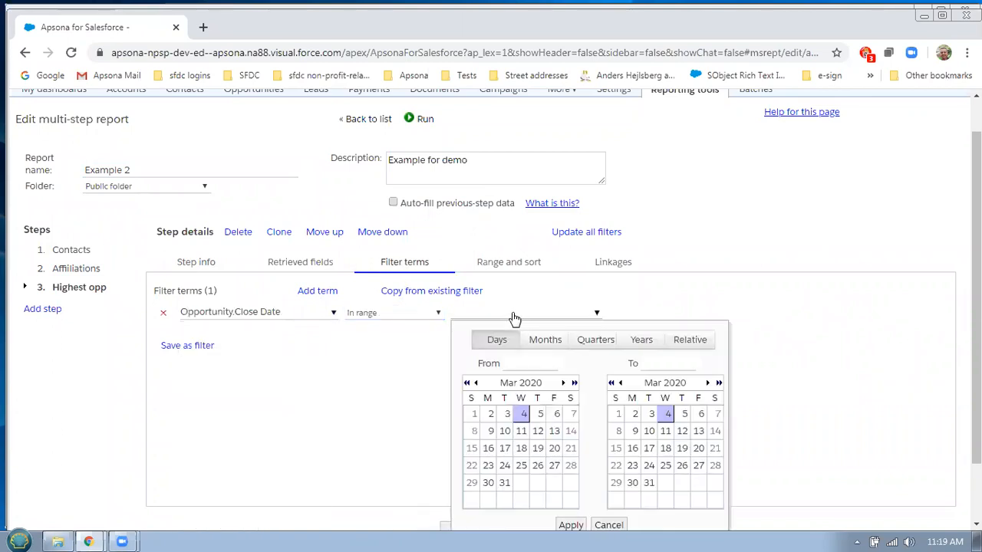
click(641, 340)
scroll(690, 406, down, 5)
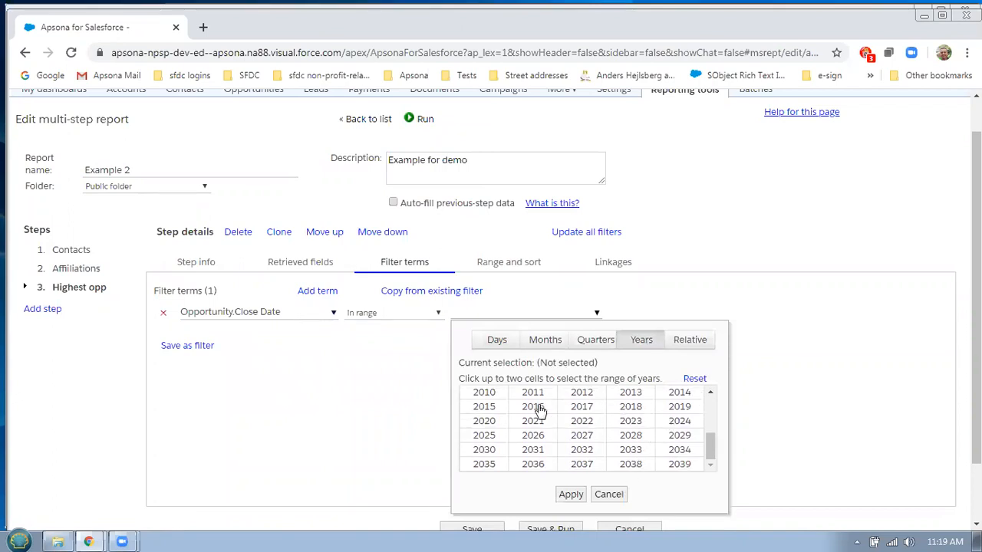
click(577, 411)
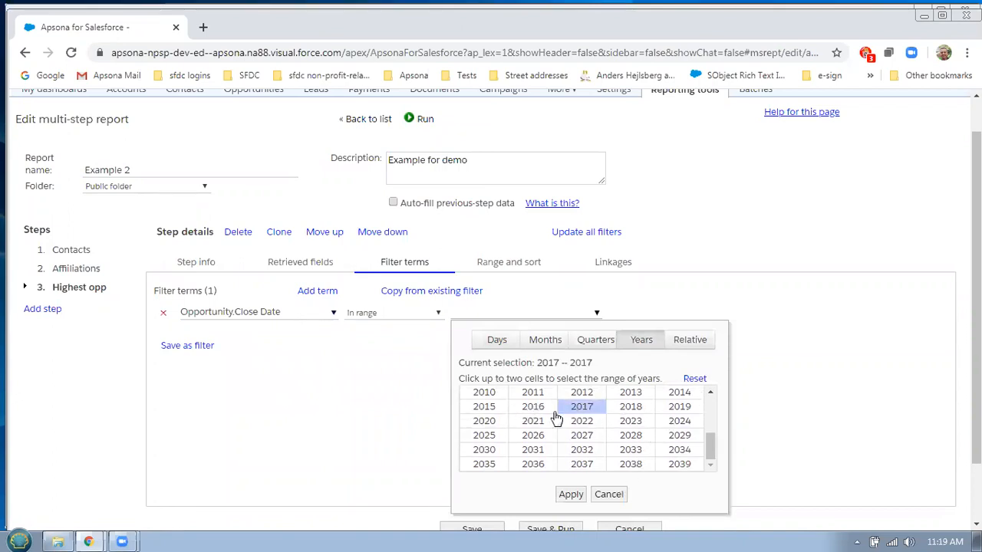
click(484, 421)
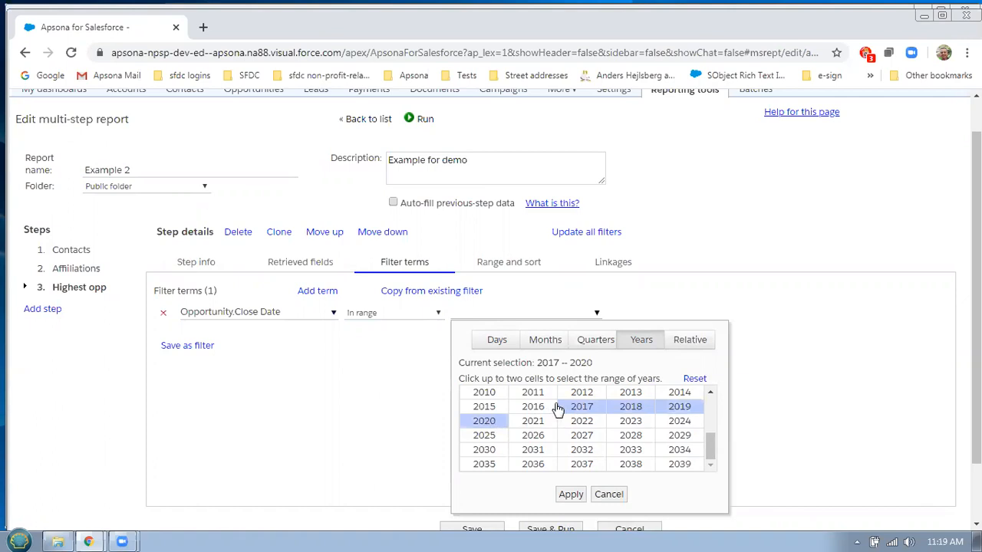
click(574, 494)
click(540, 531)
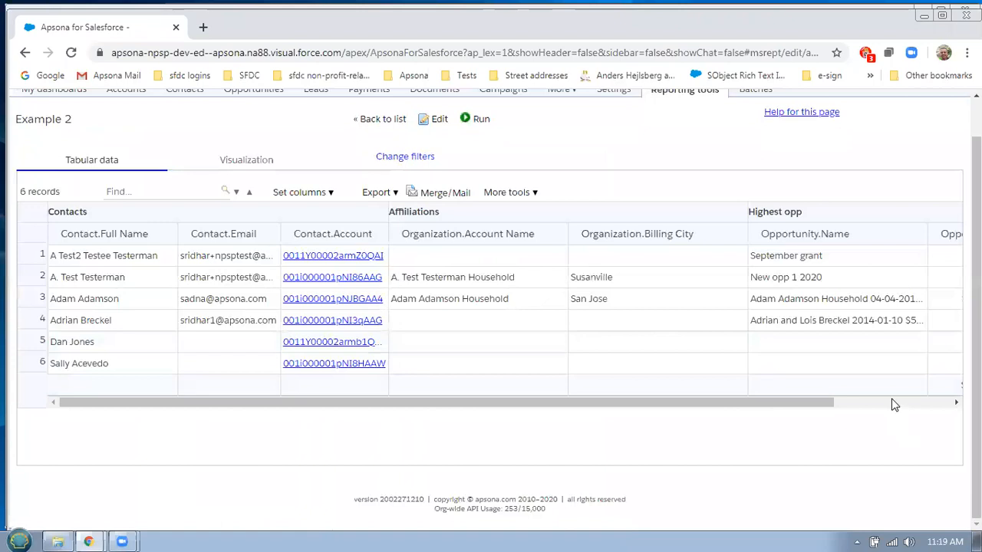
Show the last Highest opp columns, narrow the Opportunity.Name column, and switch to the Google Sheets window
click(894, 402)
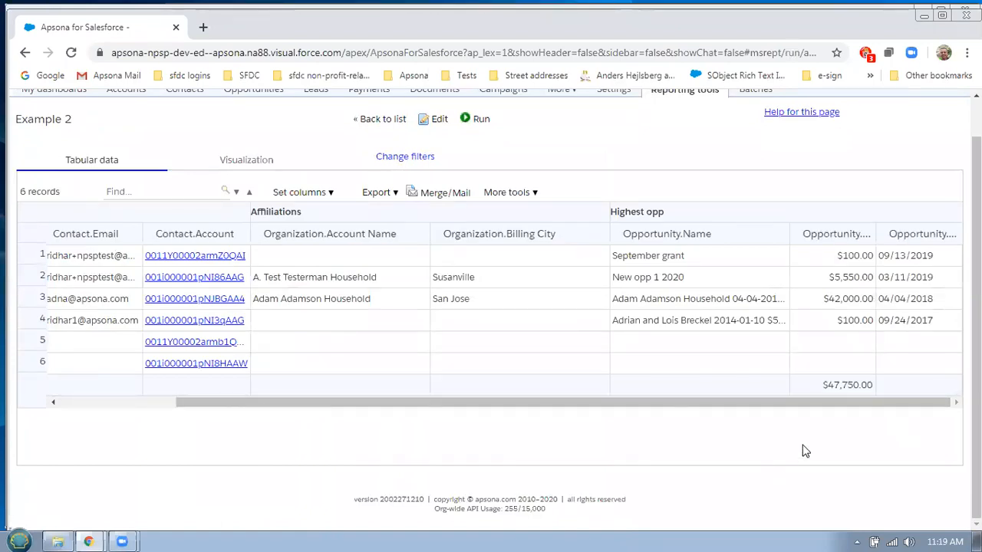
drag(787, 233, 680, 234)
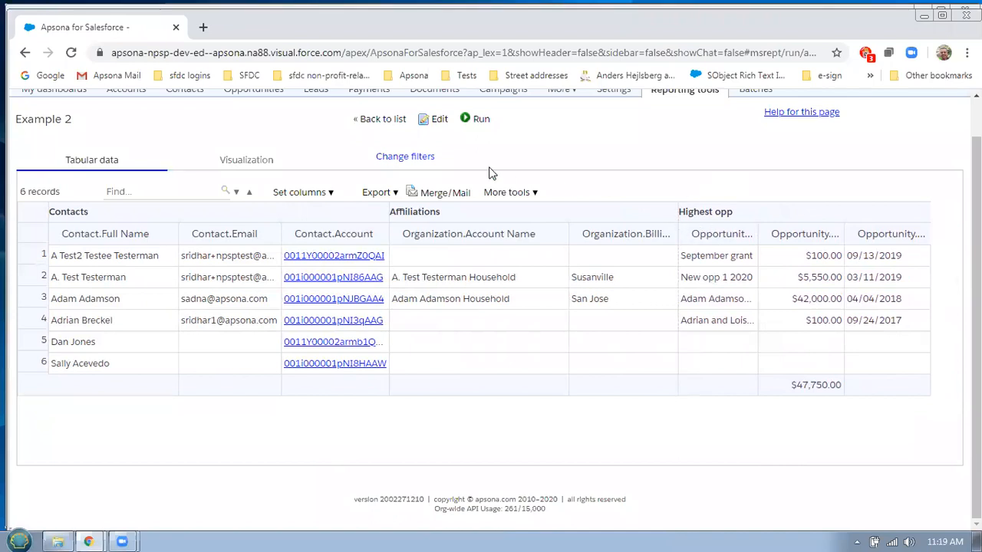
key(alt+Tab)
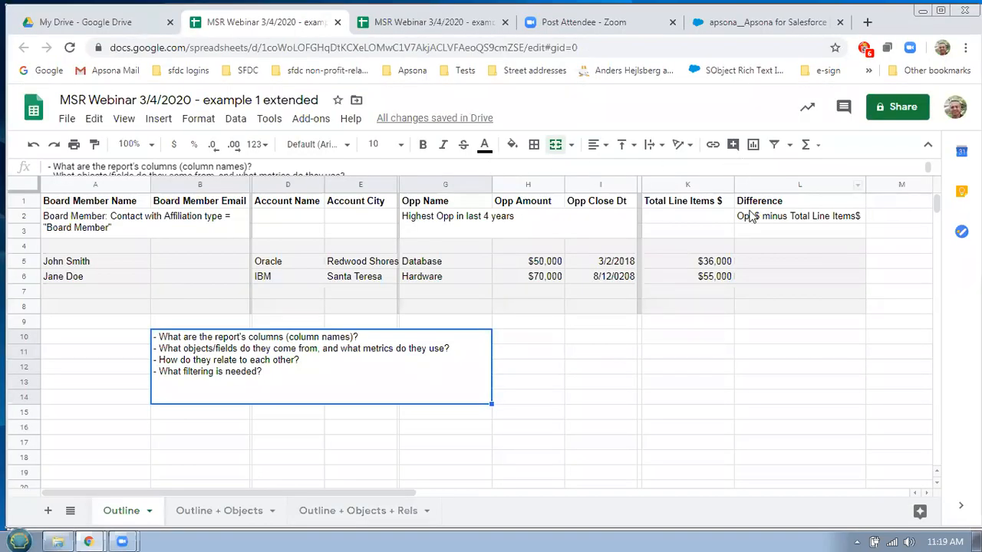
Point out the $36,000 line items total, then highlight the Total Line Items $ column on Outline + Objects + Rels
click(697, 264)
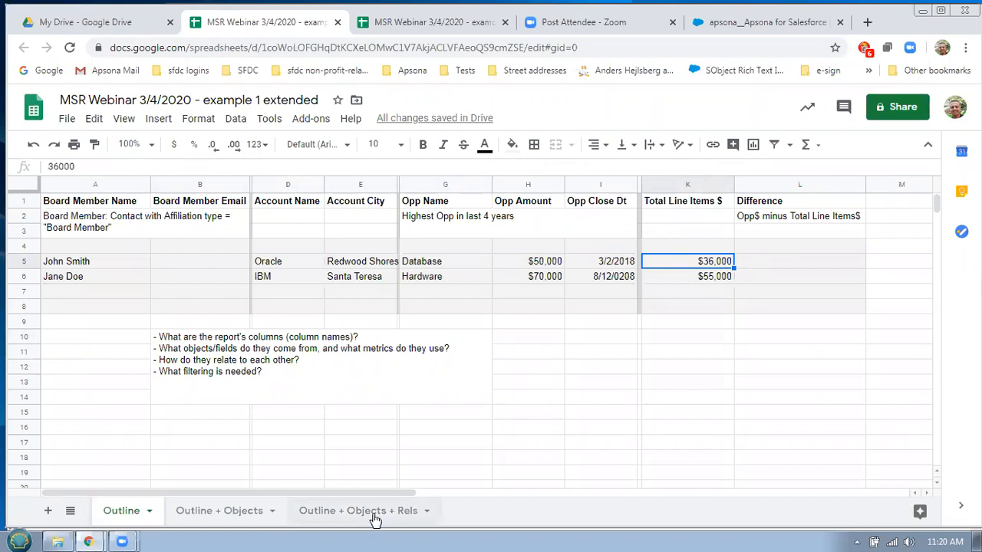
click(398, 517)
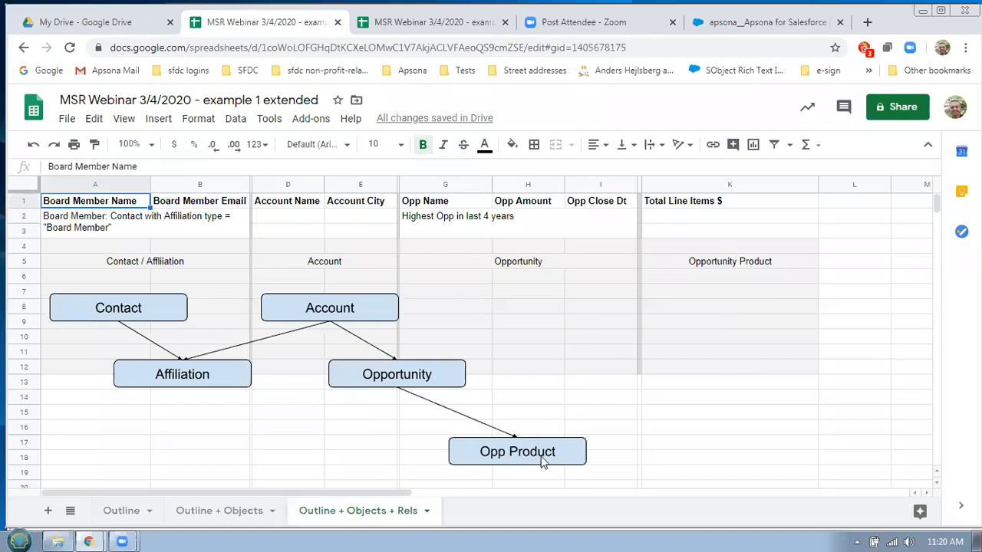
click(733, 187)
click(748, 168)
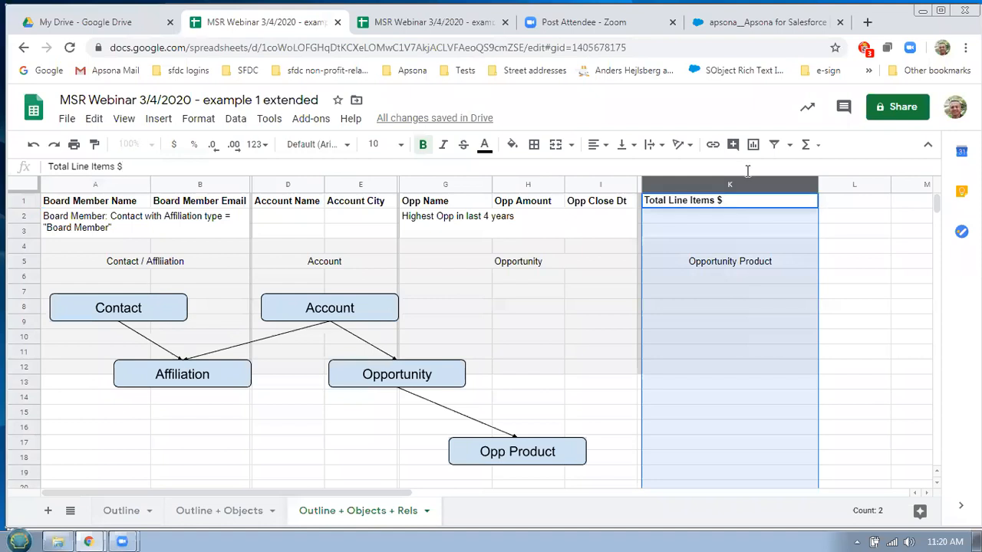
click(794, 313)
Add a new step to the Example 2 report and name it 'Total OLI value'
key(alt+Tab)
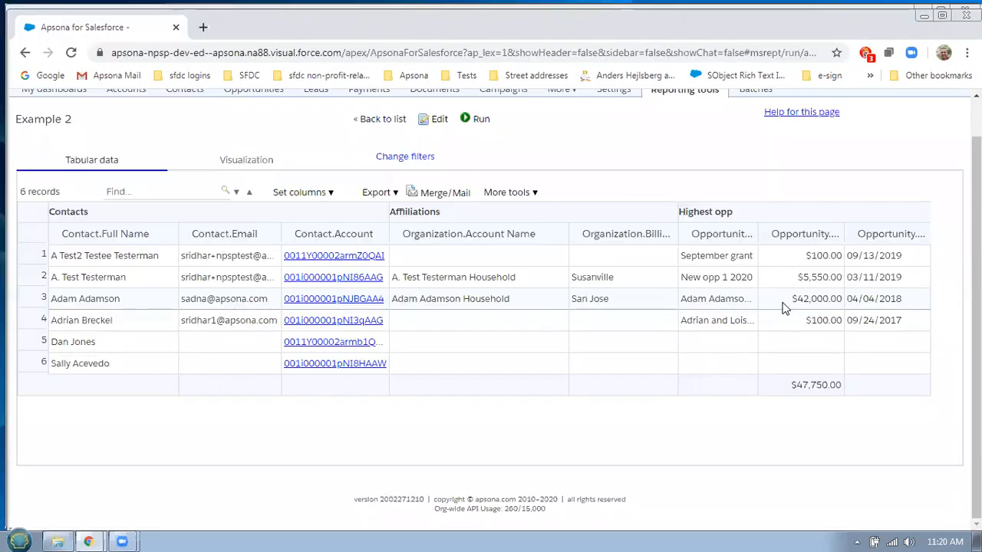
click(438, 119)
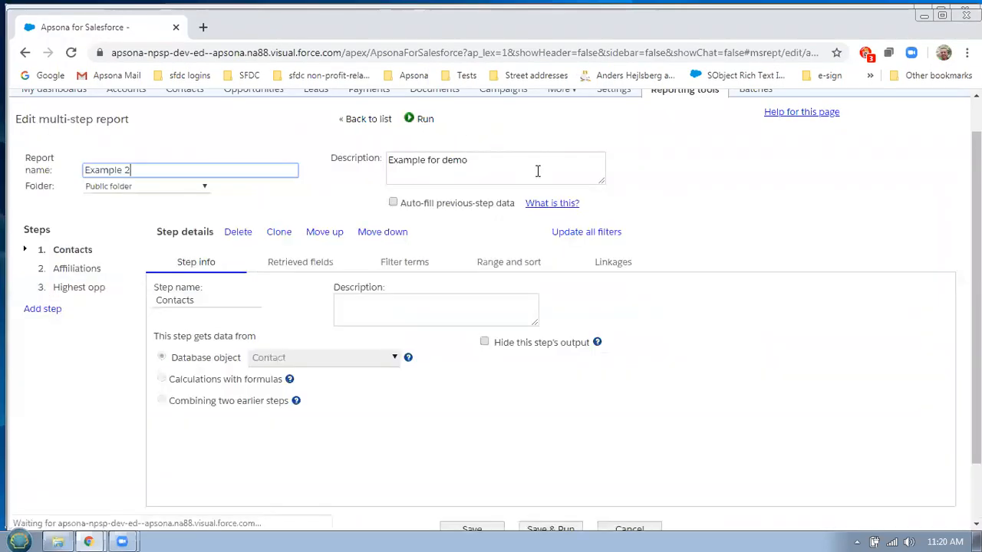
click(59, 314)
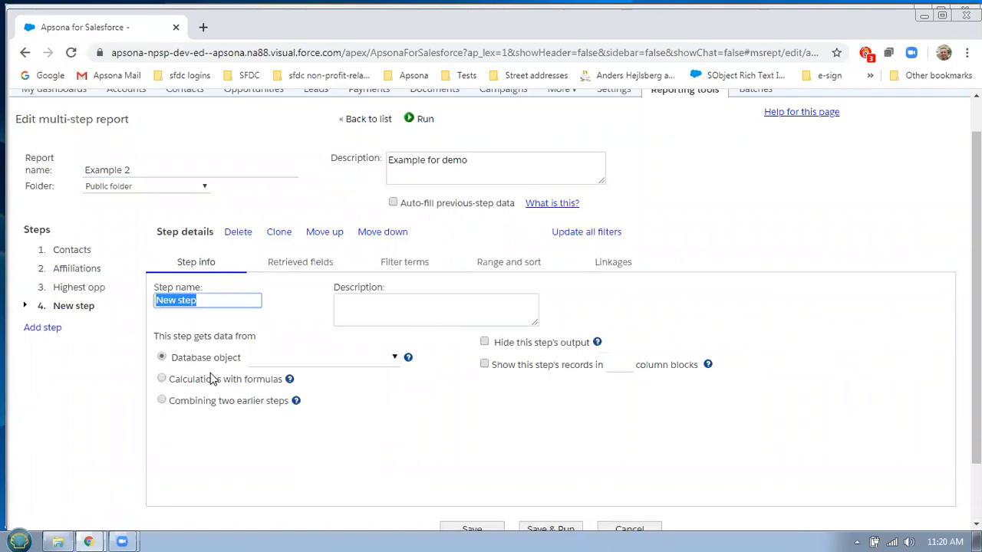
click(221, 298)
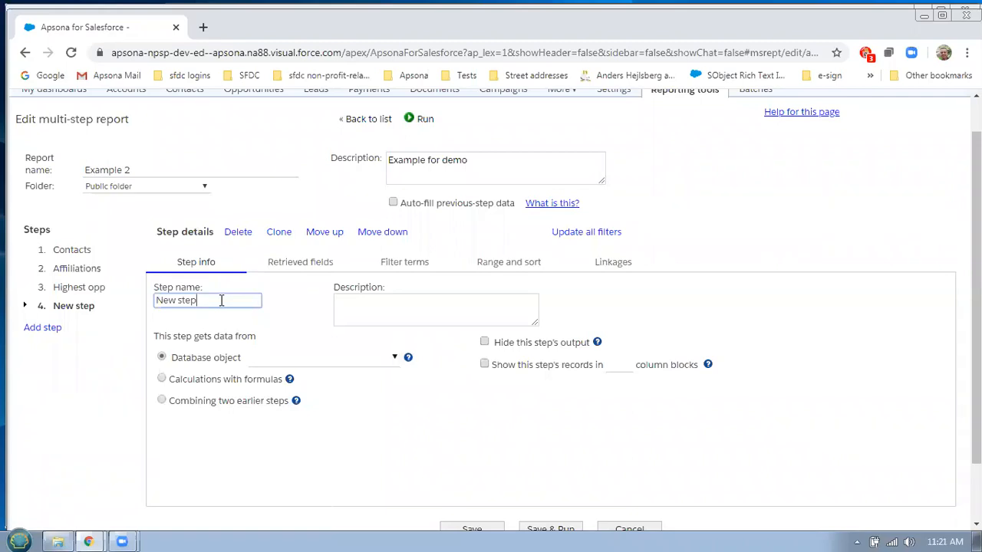
triple_click(221, 300)
text(Ttoa)
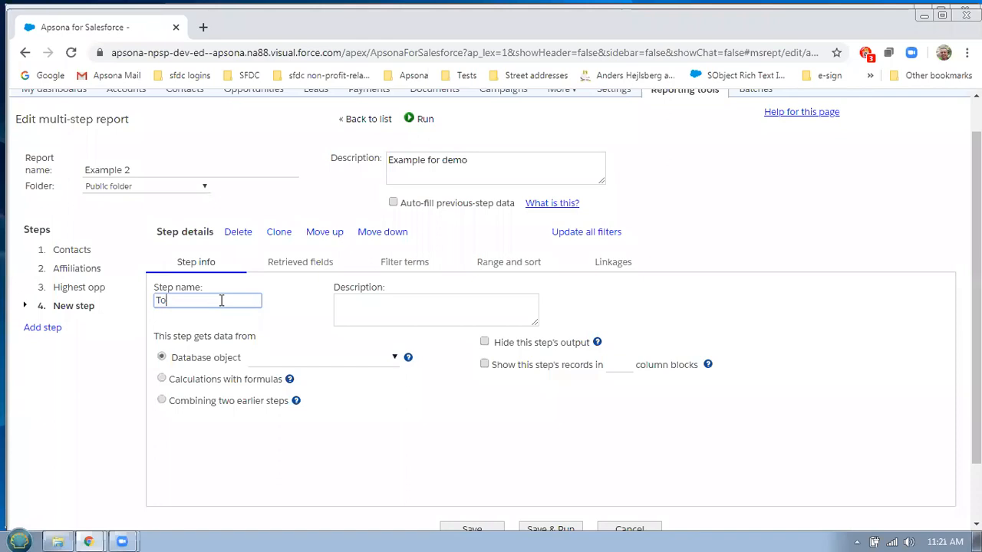
text(otal OLI value)
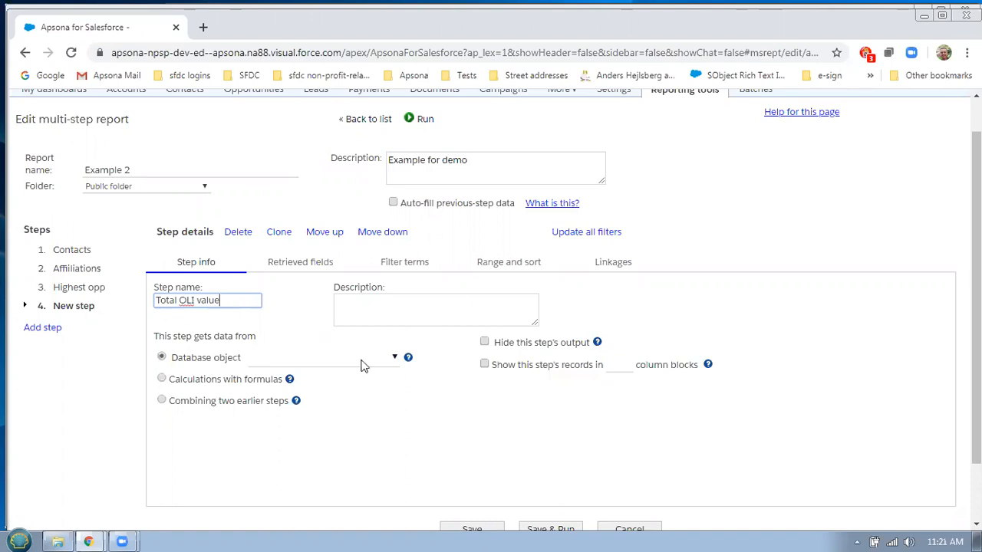
Make Opportunity Product the step's database object and show its retrieved fields
click(360, 359)
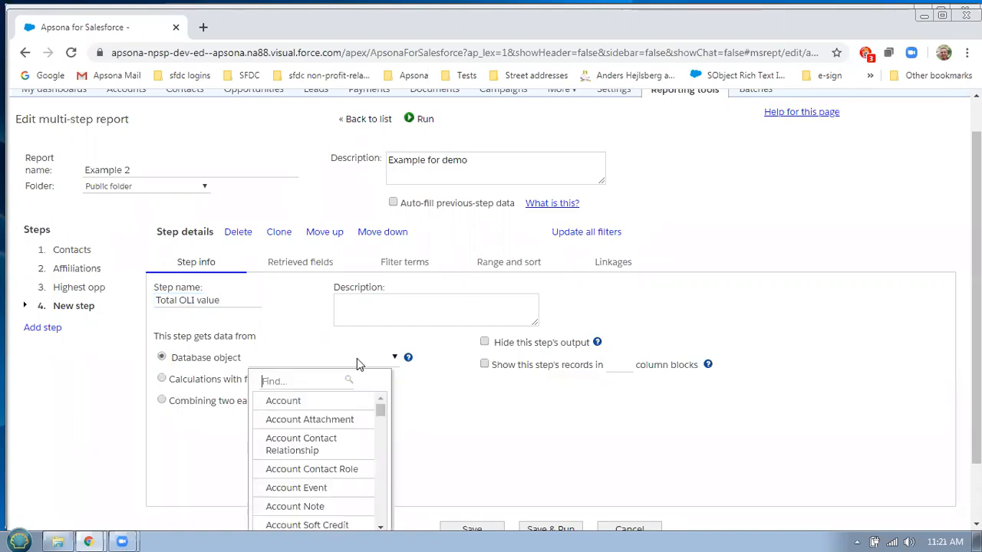
text(produ)
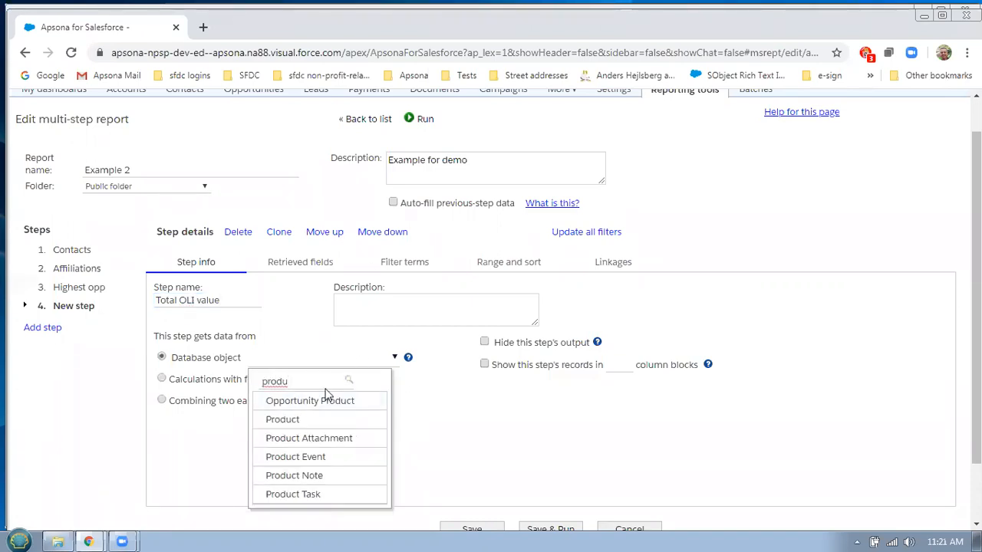
click(330, 402)
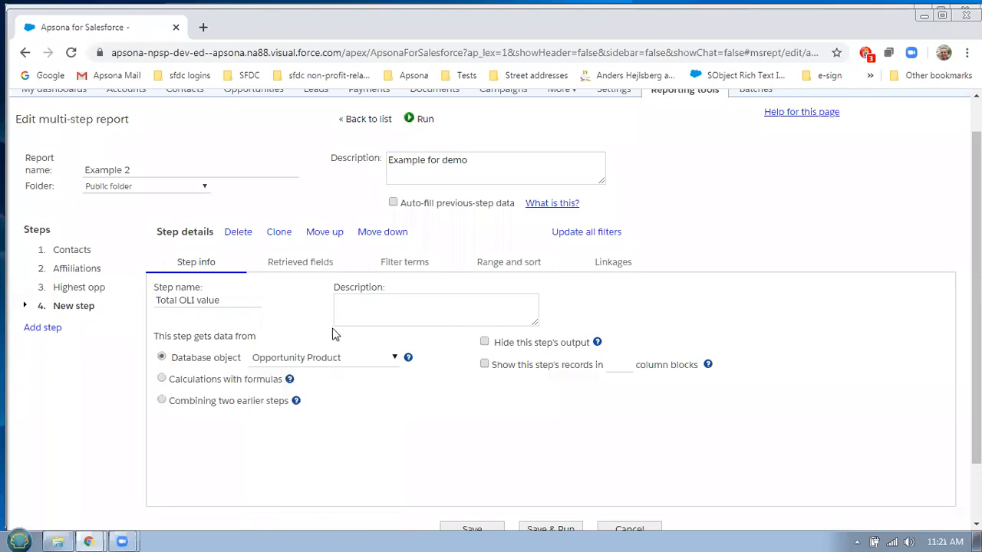
click(314, 269)
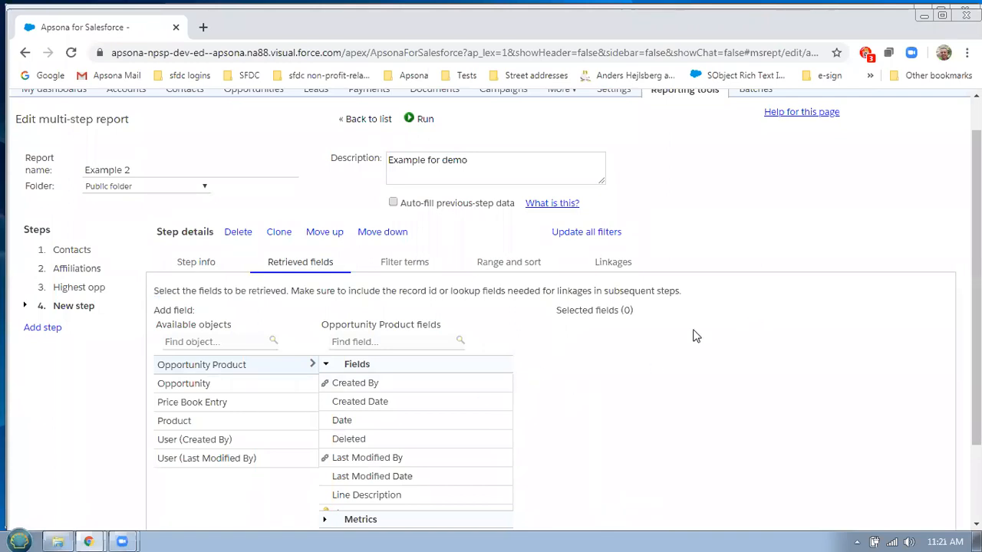
Retrieve Opportunity Product.Opportunity and List Price: Sum, then check the step's linkages
scroll(443, 435, down, 2)
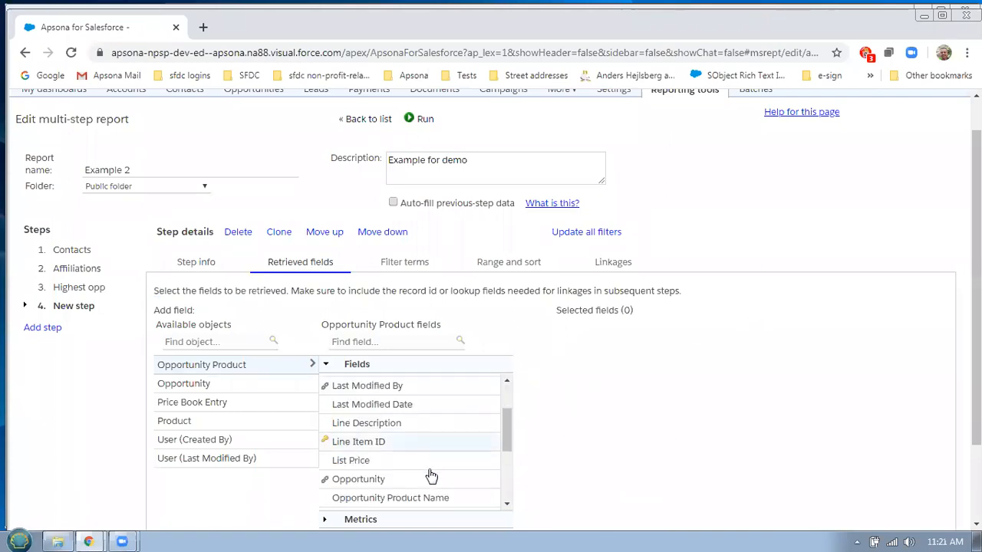
click(347, 483)
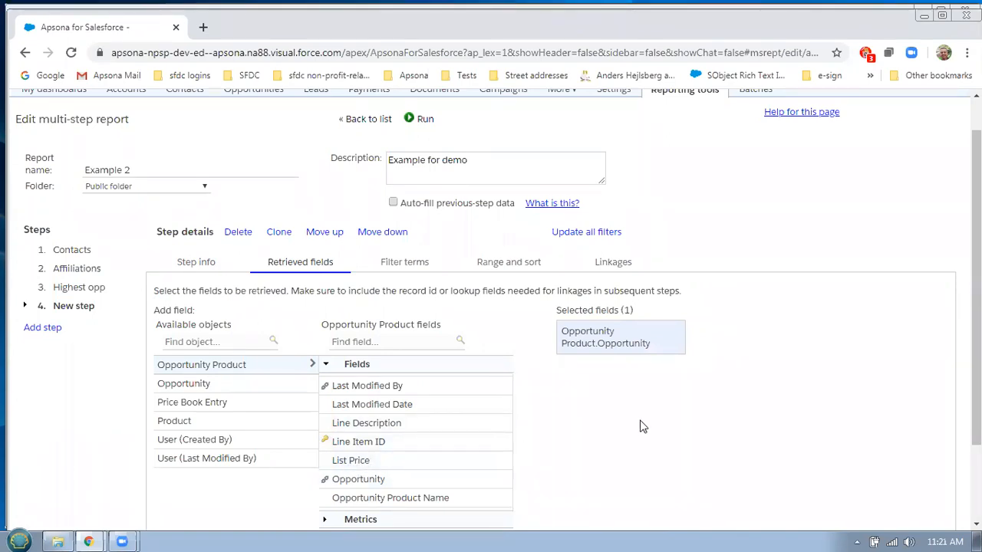
scroll(664, 418, down, 1)
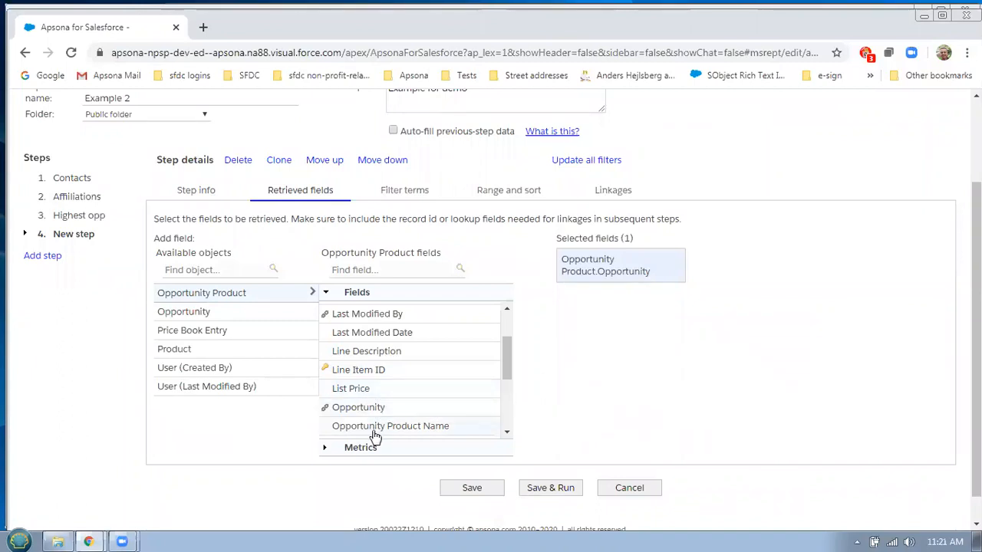
click(343, 449)
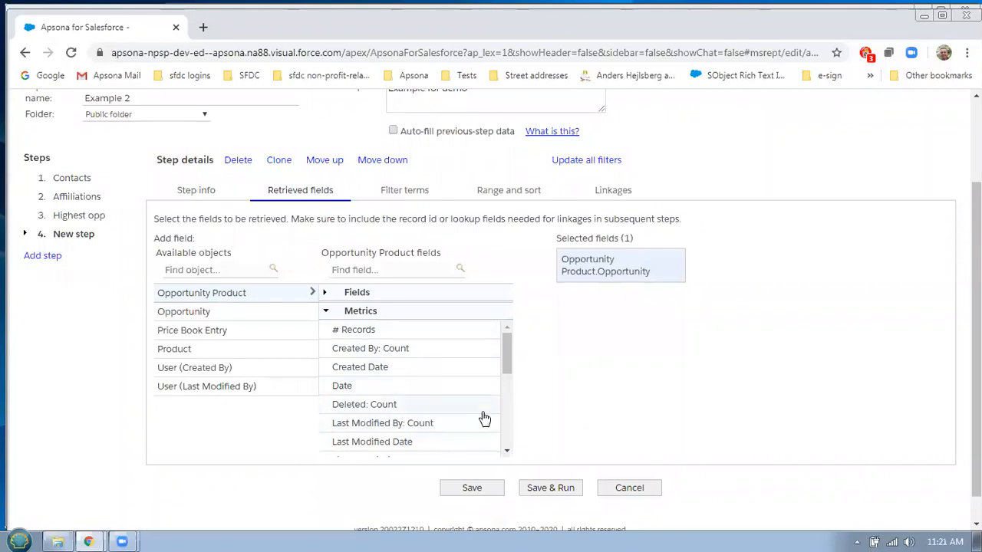
scroll(502, 400, down, 5)
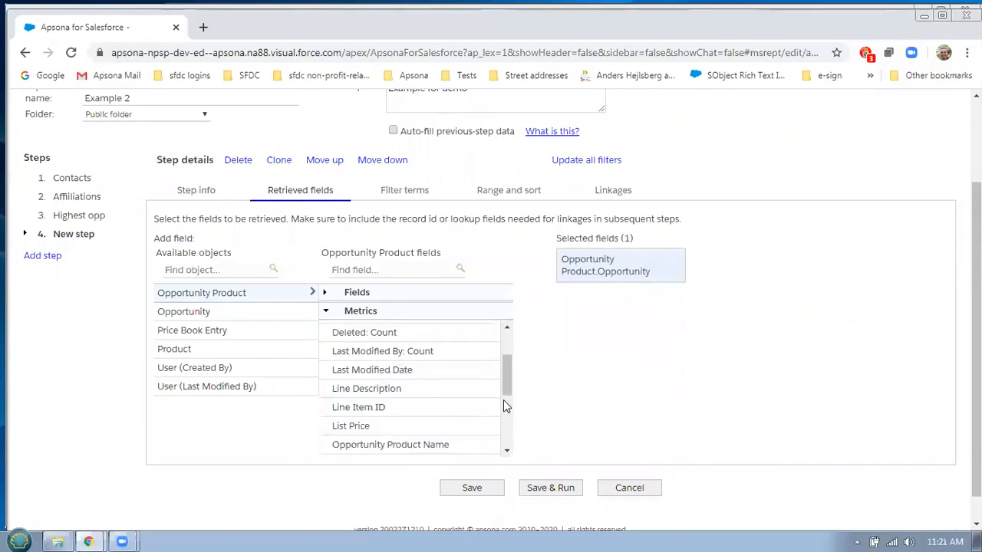
scroll(373, 361, up, 2)
click(374, 356)
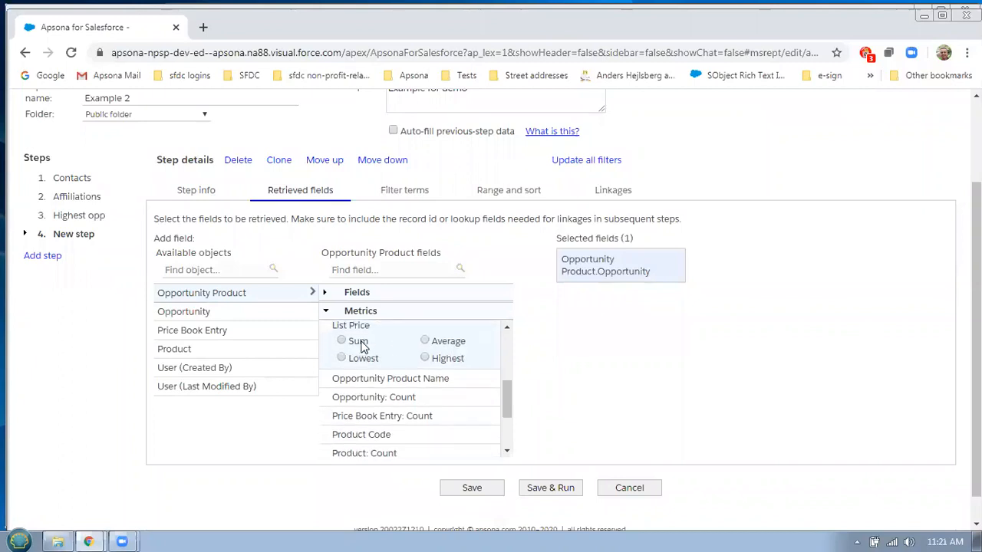
click(364, 344)
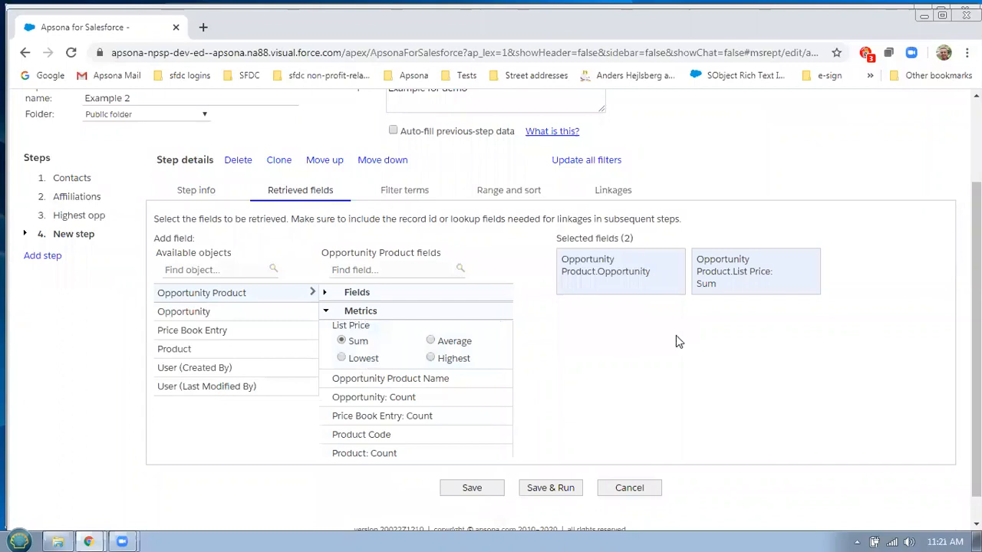
click(616, 195)
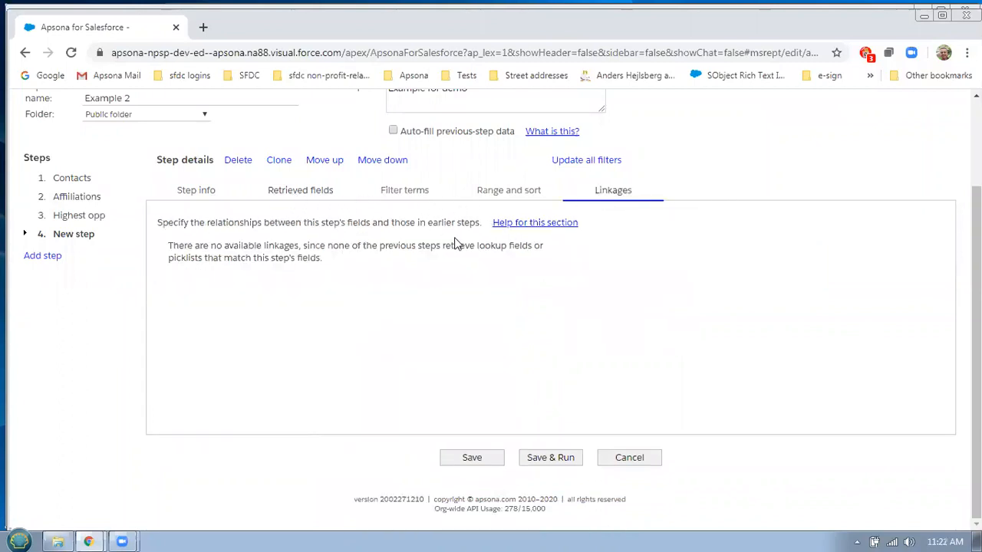
Select the Opportunity Product.Opportunity field in Total OLI value and save the report
click(311, 194)
click(661, 272)
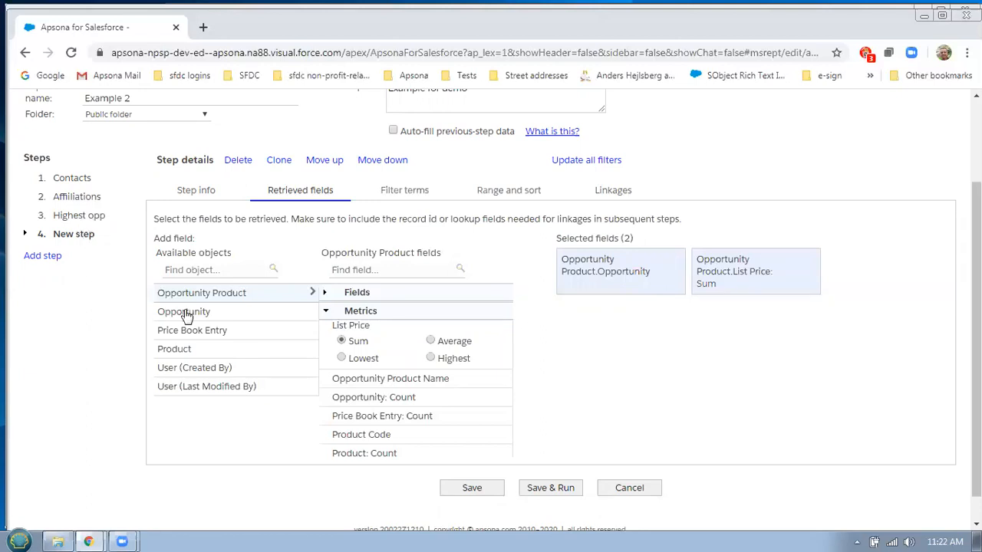
click(487, 497)
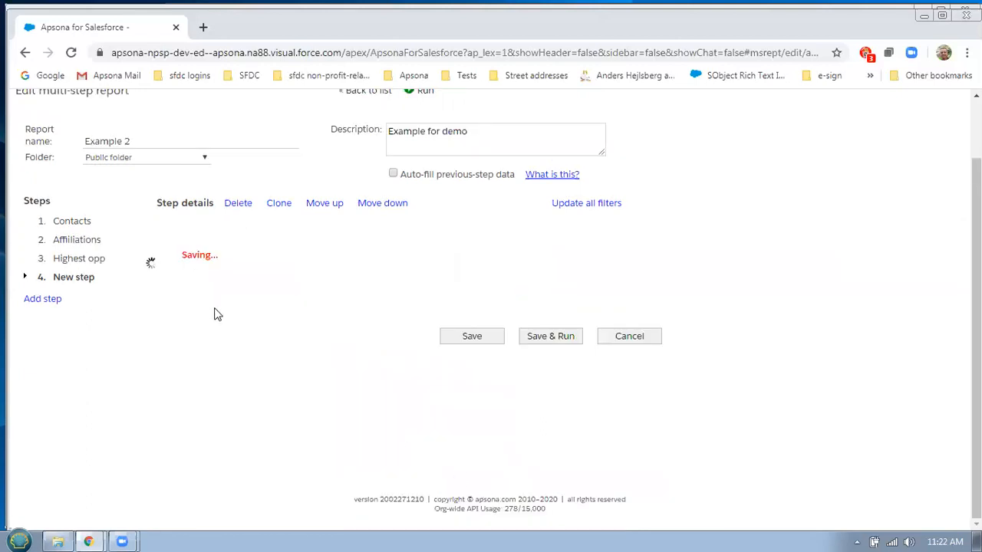
Add Opportunity ID to the Highest opp step's retrieved fields
click(89, 216)
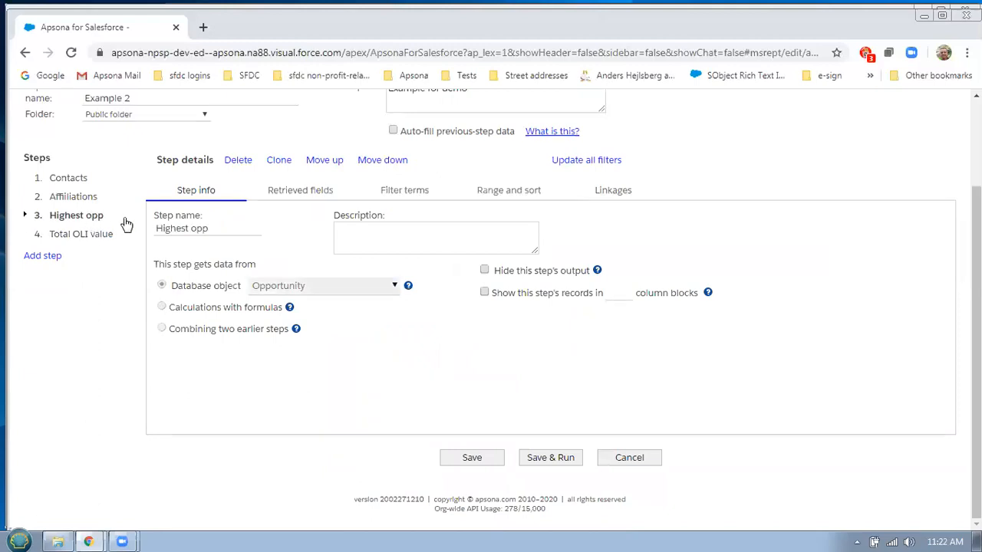
click(286, 195)
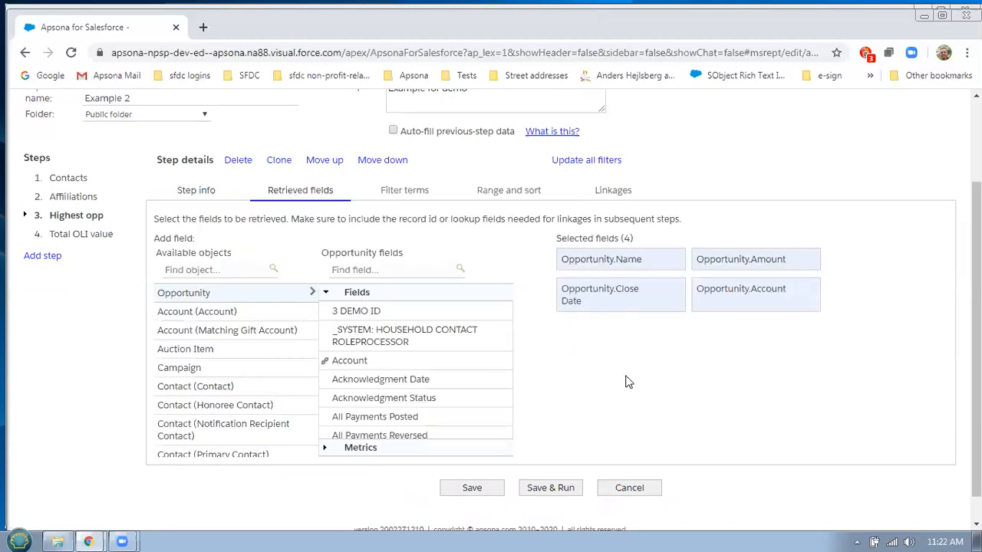
scroll(500, 391, down, 3)
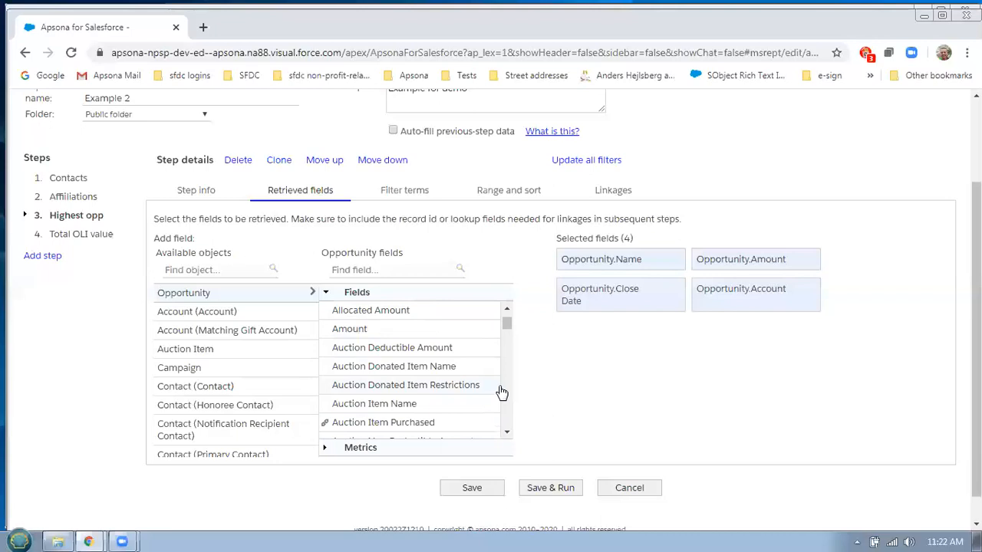
scroll(504, 393, down, 10)
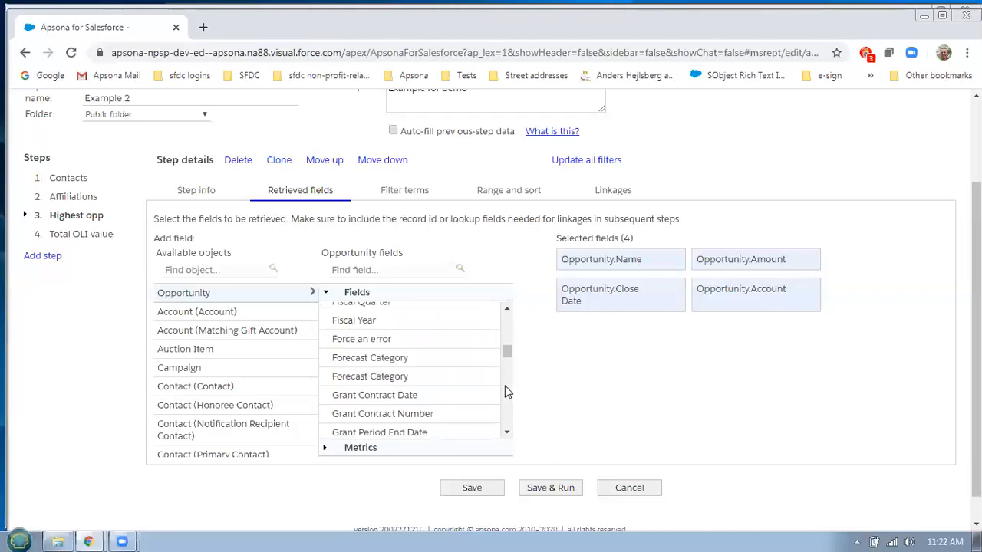
scroll(505, 391, down, 3)
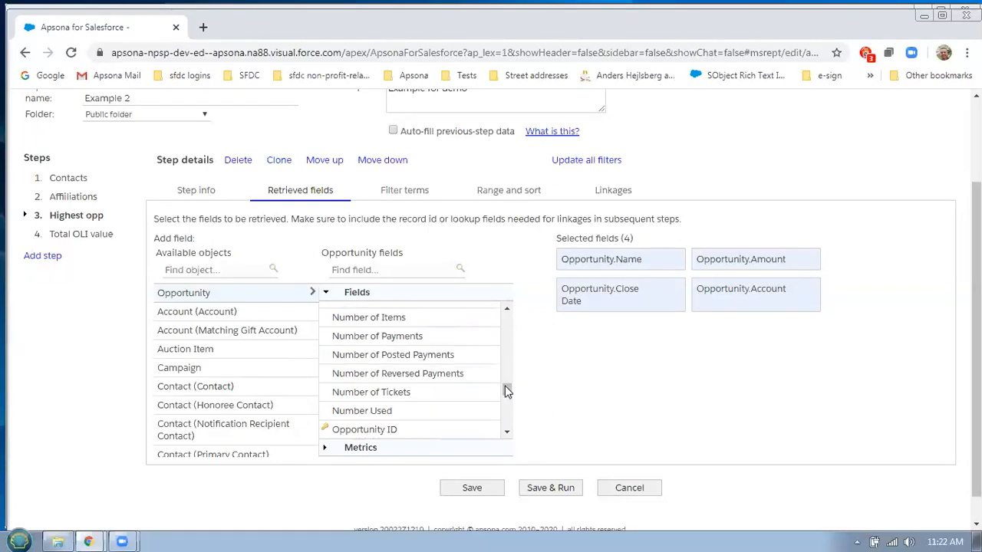
click(399, 433)
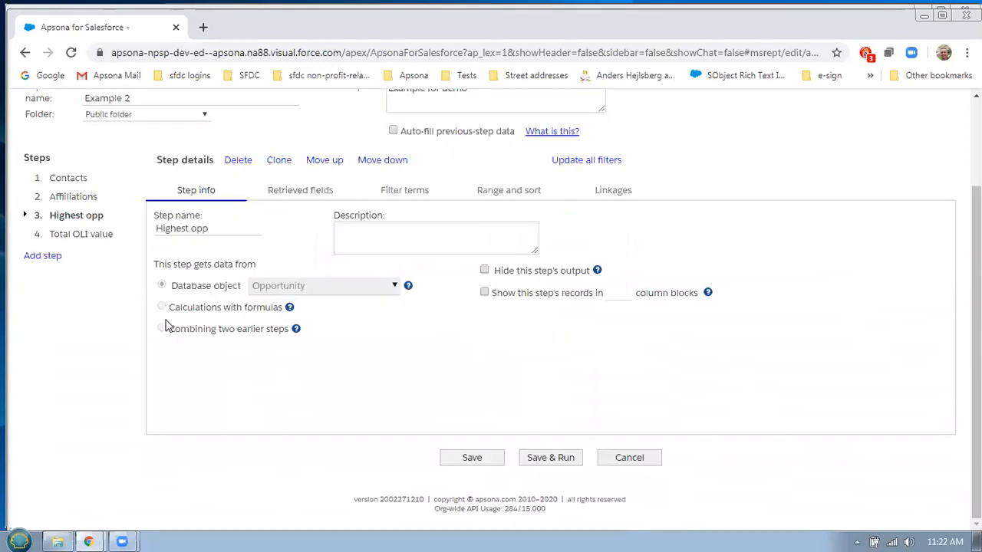
Link Total OLI value to Highest opp on Opportunity ID matching Opportunity Product.Opportunity, then save and run
click(94, 239)
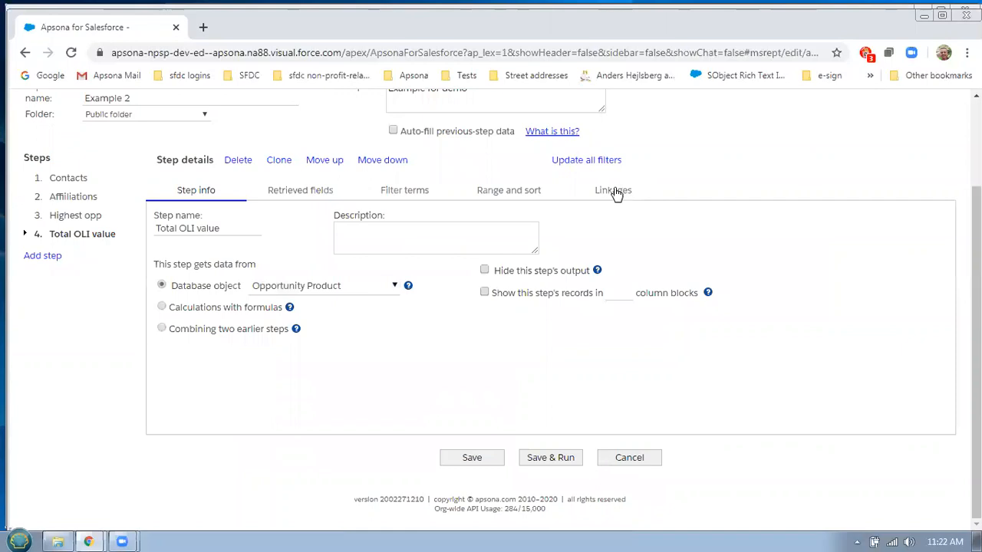
click(614, 191)
click(643, 256)
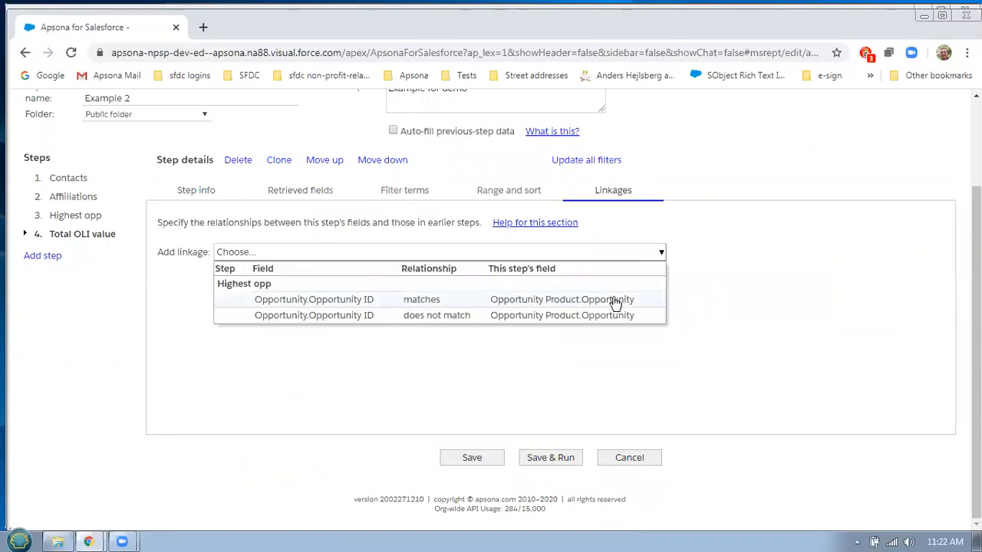
click(376, 301)
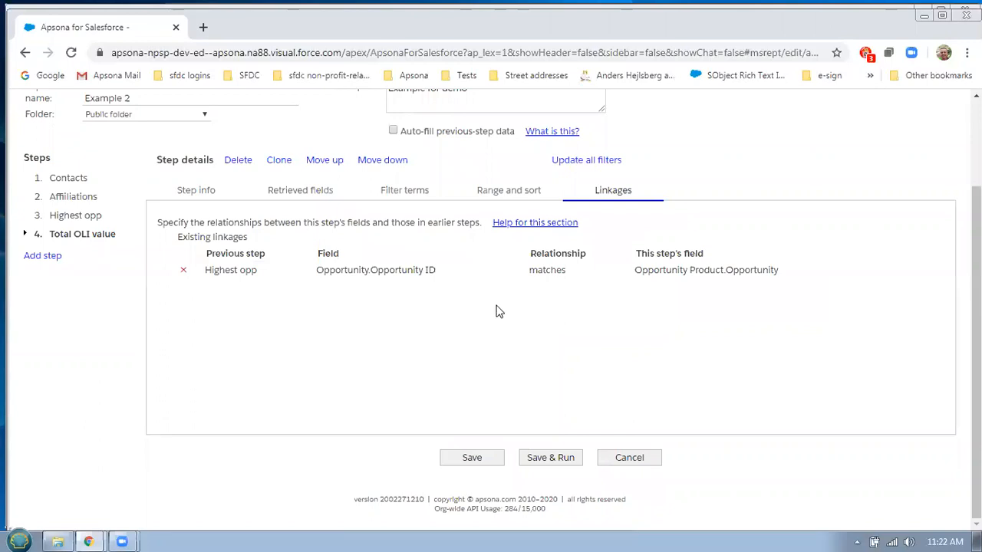
click(564, 458)
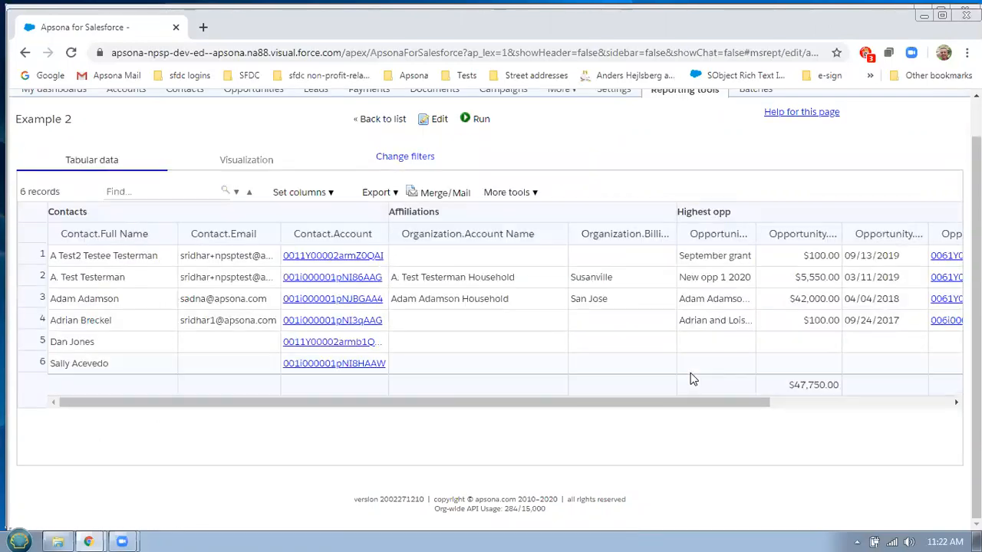
click(865, 404)
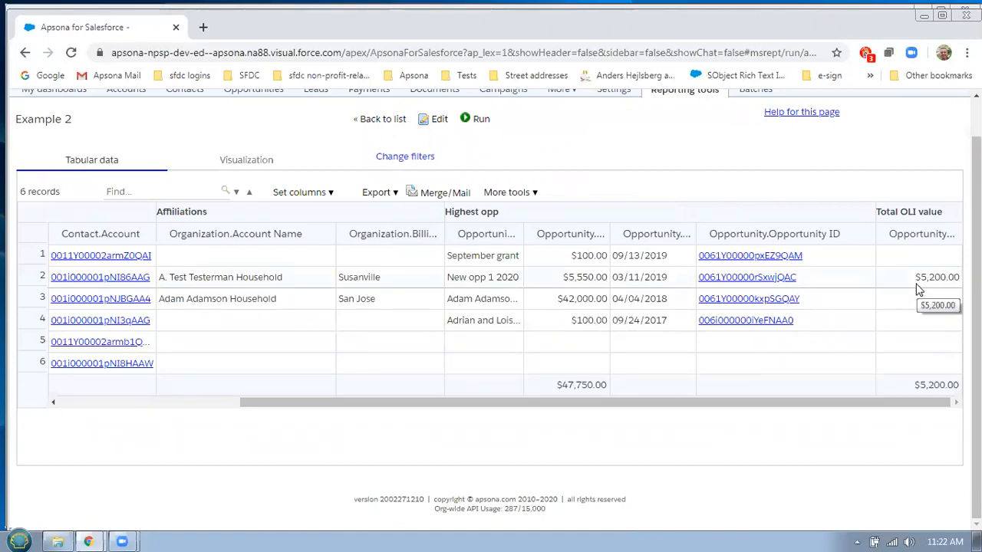
mouse_move(875, 228)
mouse_down()
mouse_move(862, 225)
mouse_move(893, 226)
mouse_up()
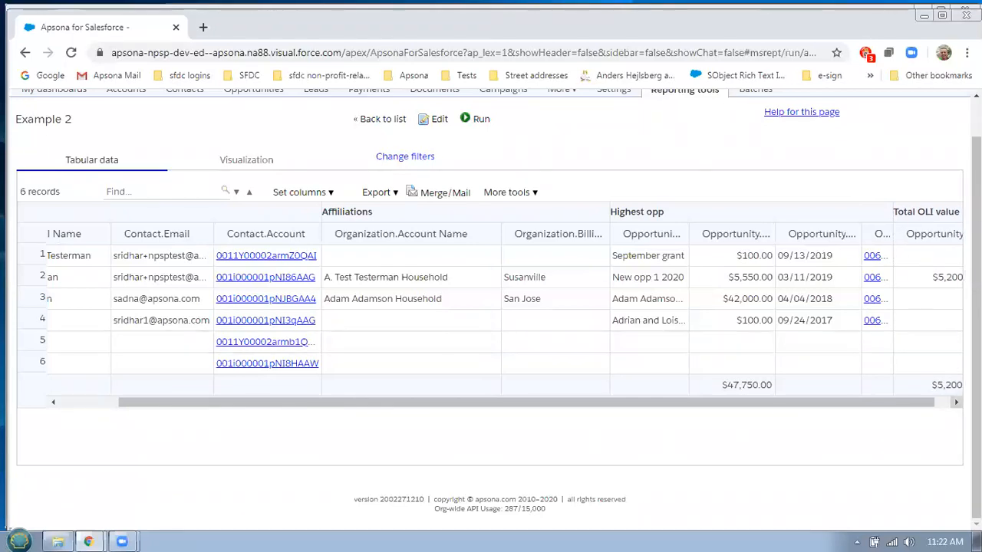
click(955, 402)
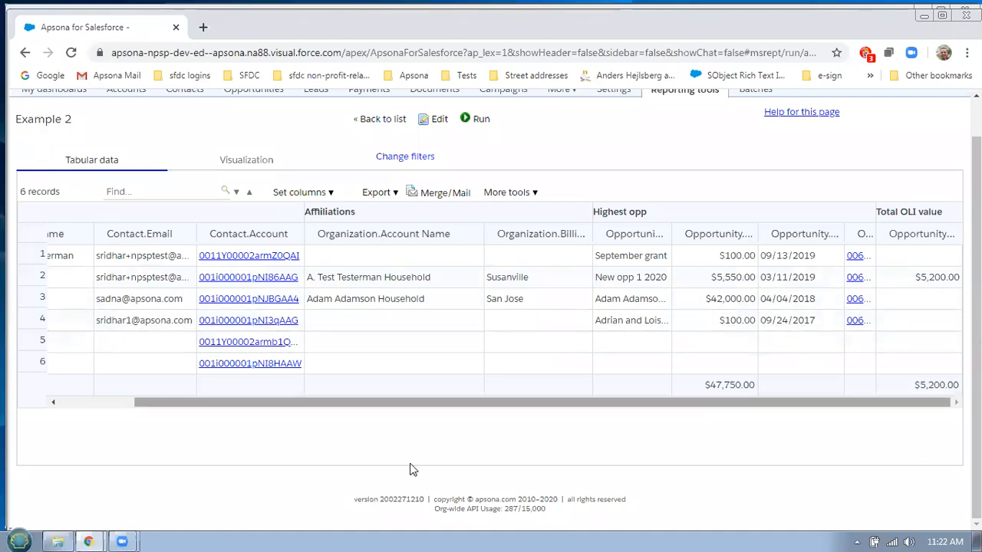
click(107, 400)
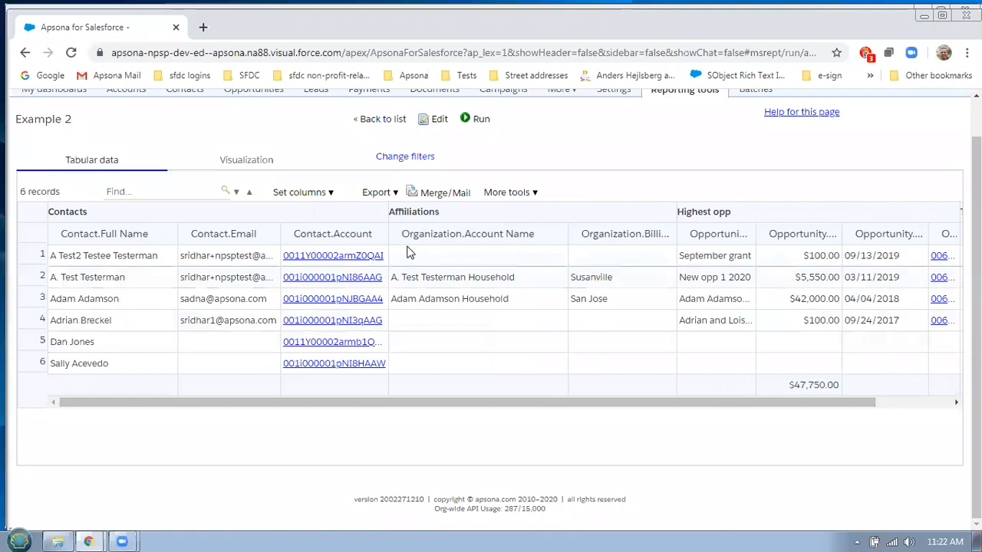
key(alt+Tab)
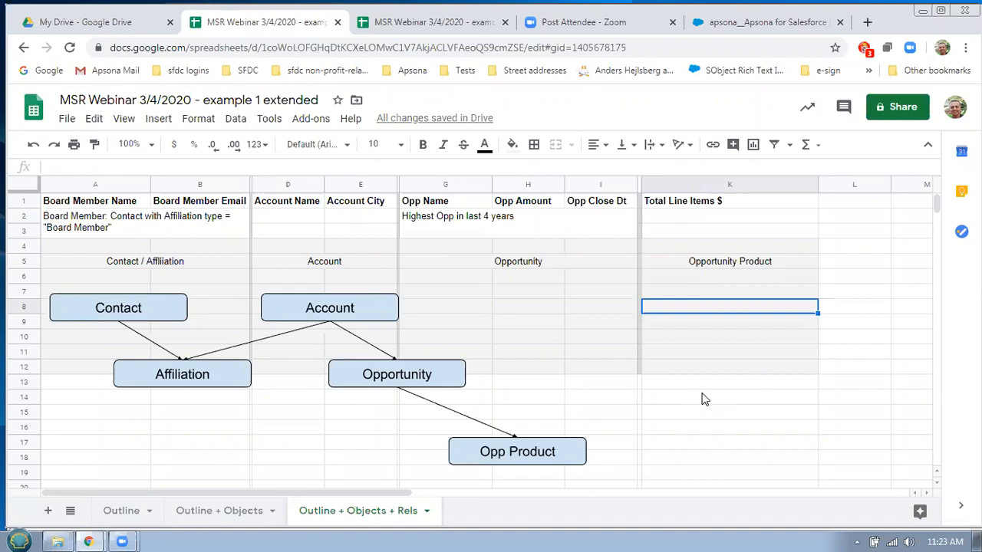
key(alt+Tab)
click(903, 400)
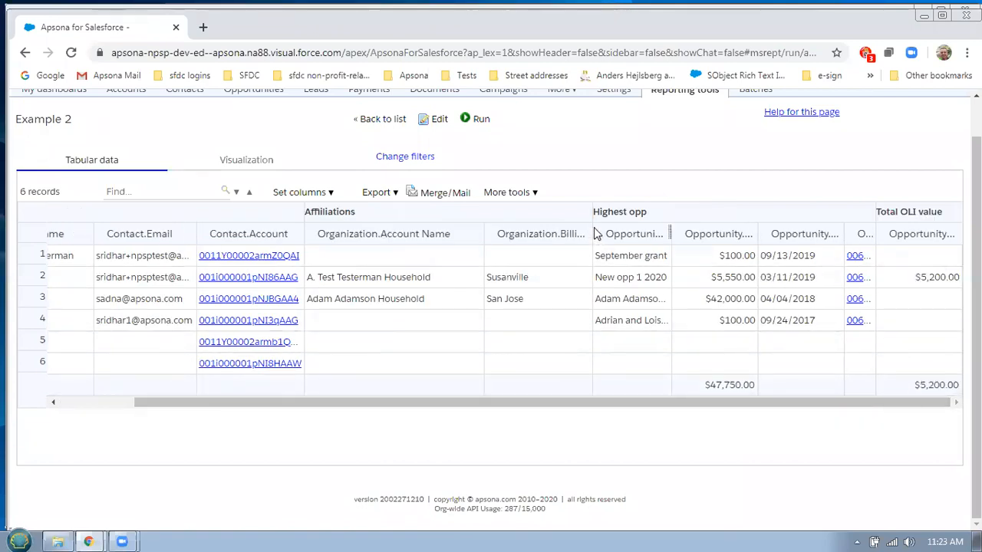
drag(591, 228, 585, 228)
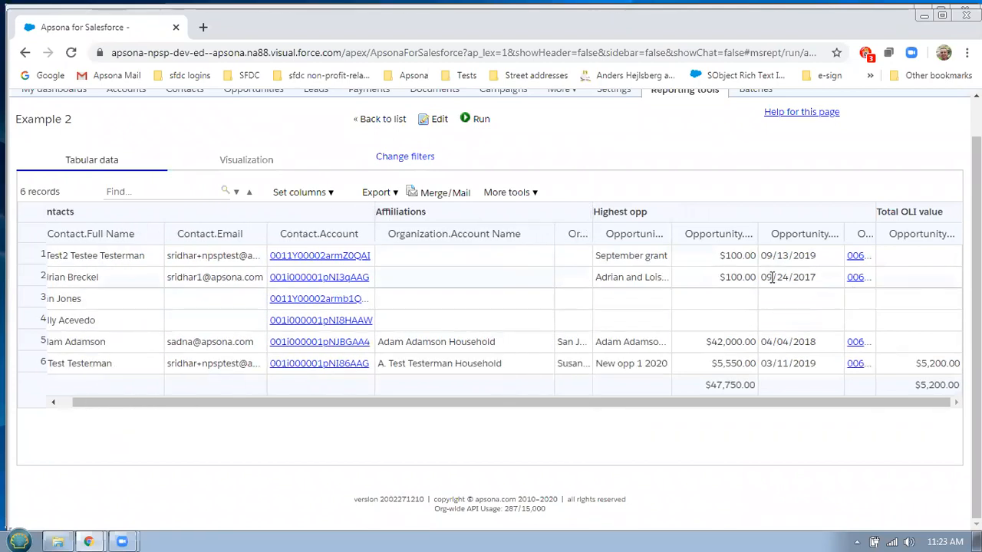
click(476, 121)
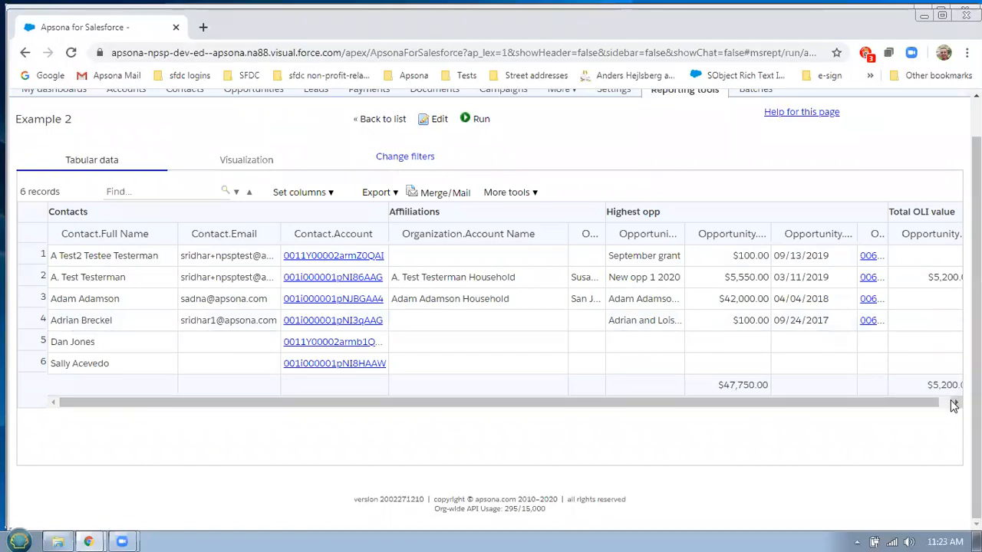
click(955, 403)
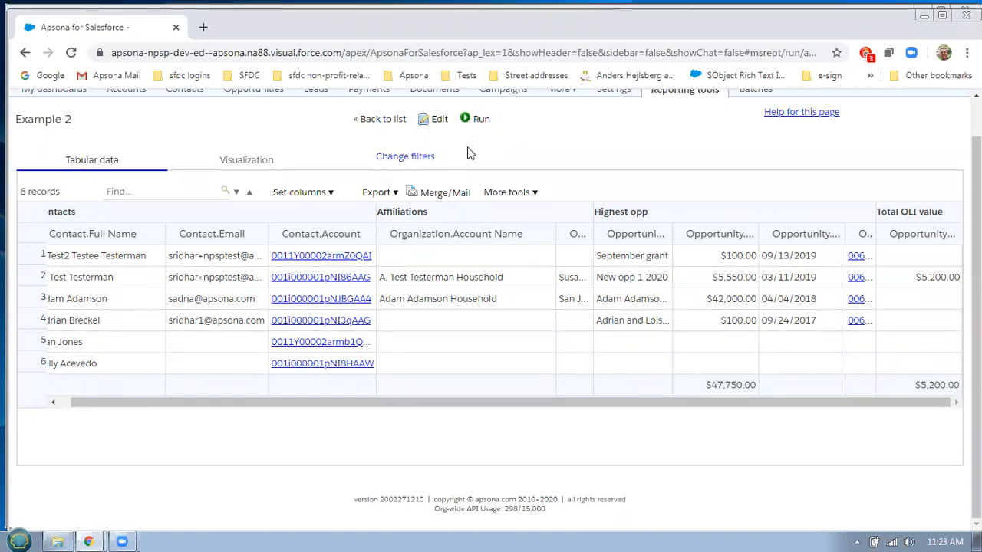
Add a step named 'calc' using Calculations with formulas and show its calculated fields
click(435, 119)
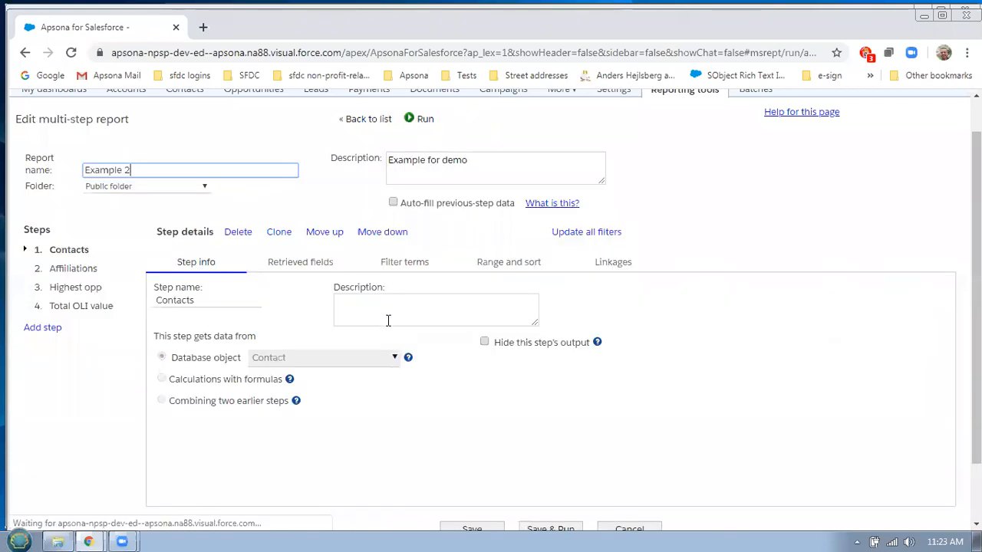
click(45, 330)
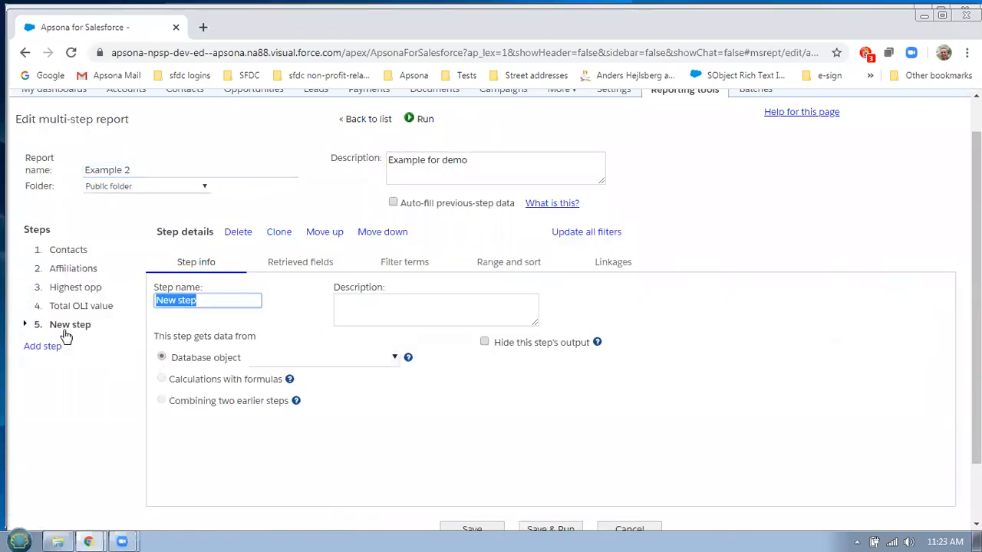
click(231, 302)
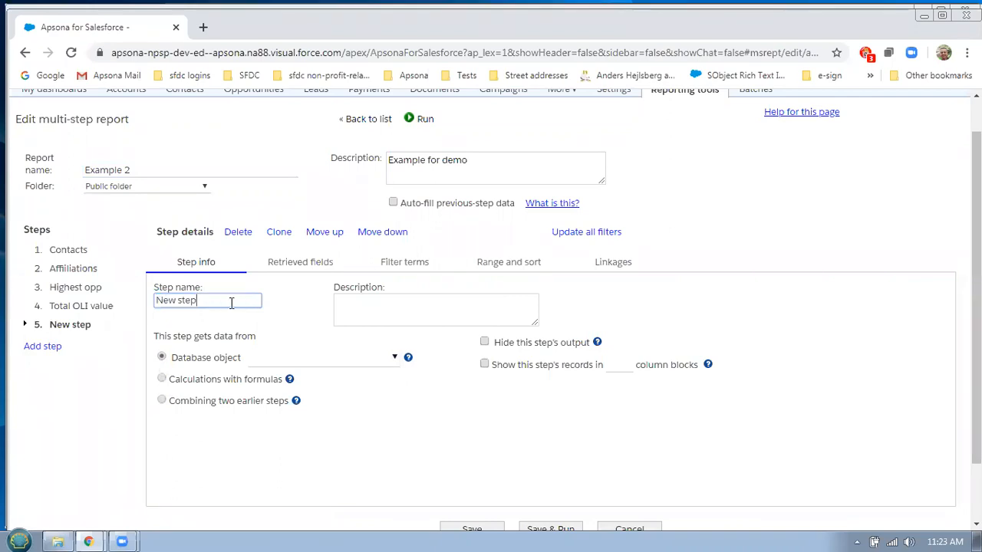
triple_click(230, 302)
text(calc)
click(190, 384)
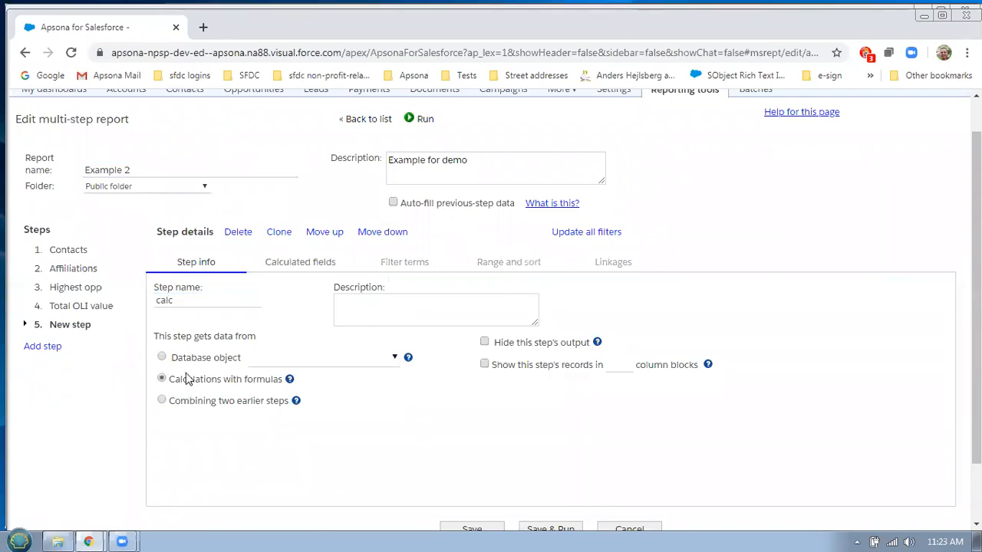
click(317, 268)
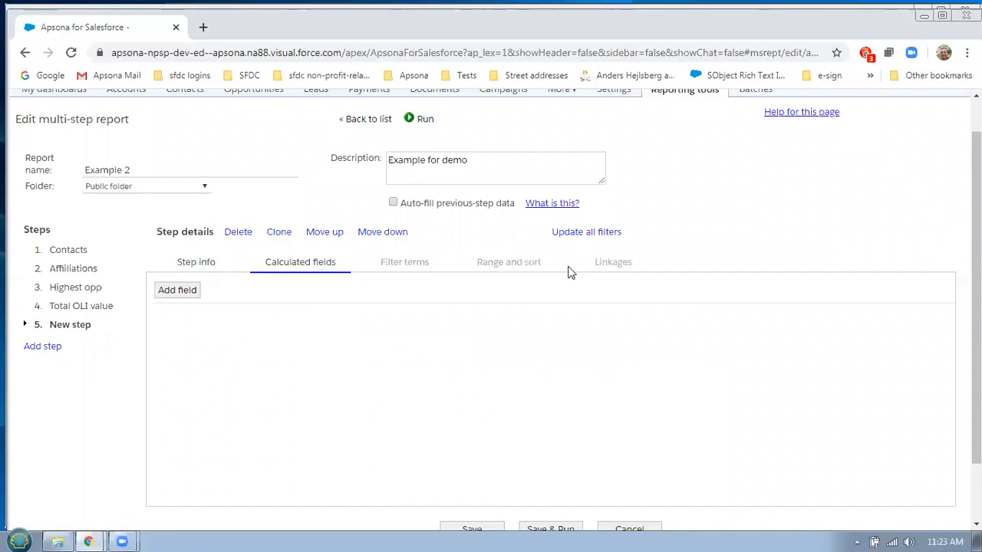
Add a calculated field 'Difference' with a Currency result type
click(194, 293)
click(316, 340)
drag(317, 340, 233, 340)
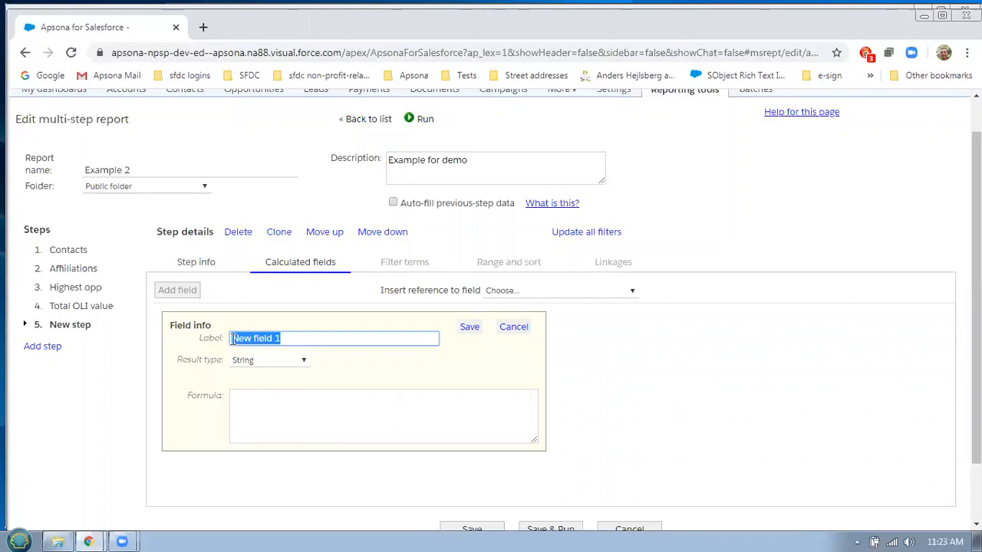
text(Diff)
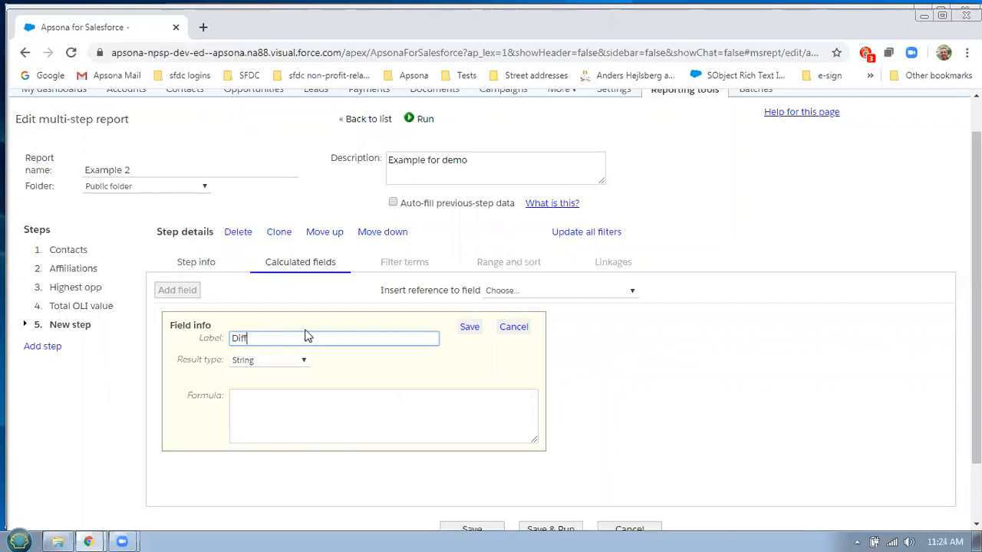
text(erence)
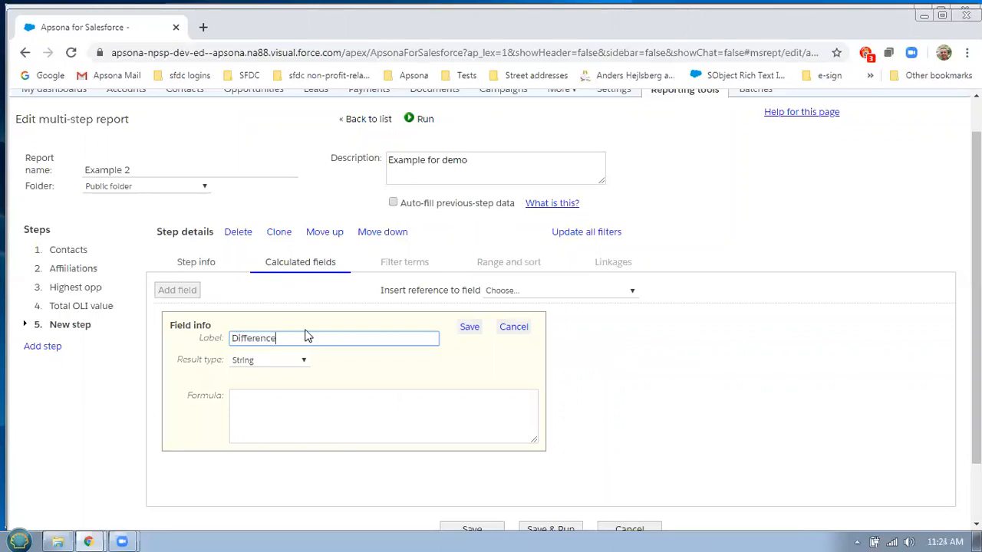
click(296, 360)
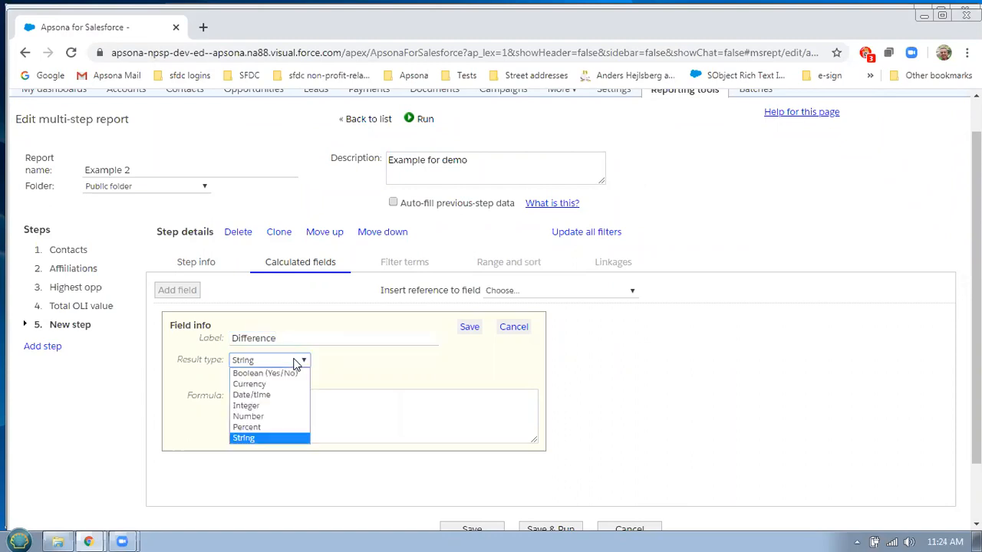
click(260, 383)
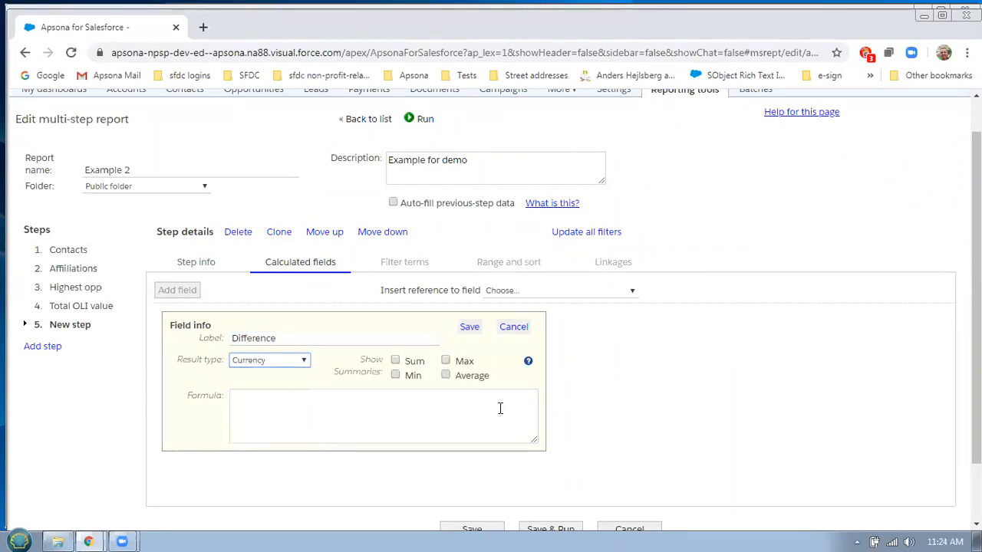
Set its formula to Highest opp Opportunity.Amount minus Total OLI List Price: Sum, then save and run
click(593, 293)
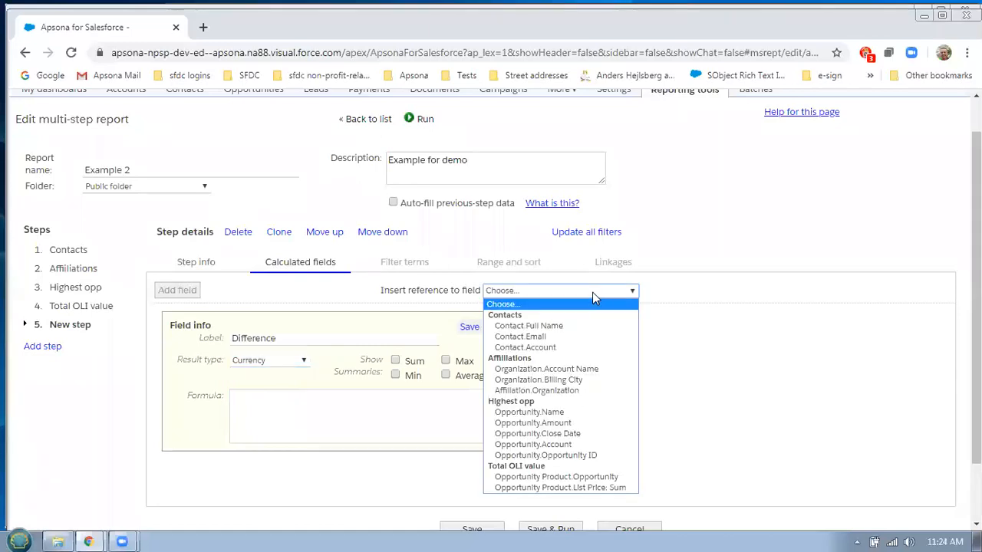
click(577, 423)
click(433, 398)
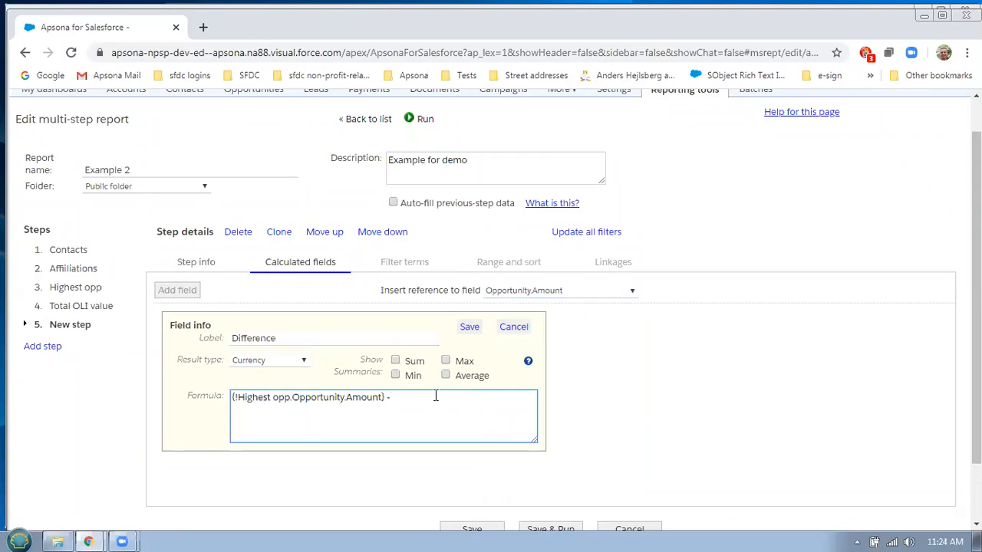
click(543, 294)
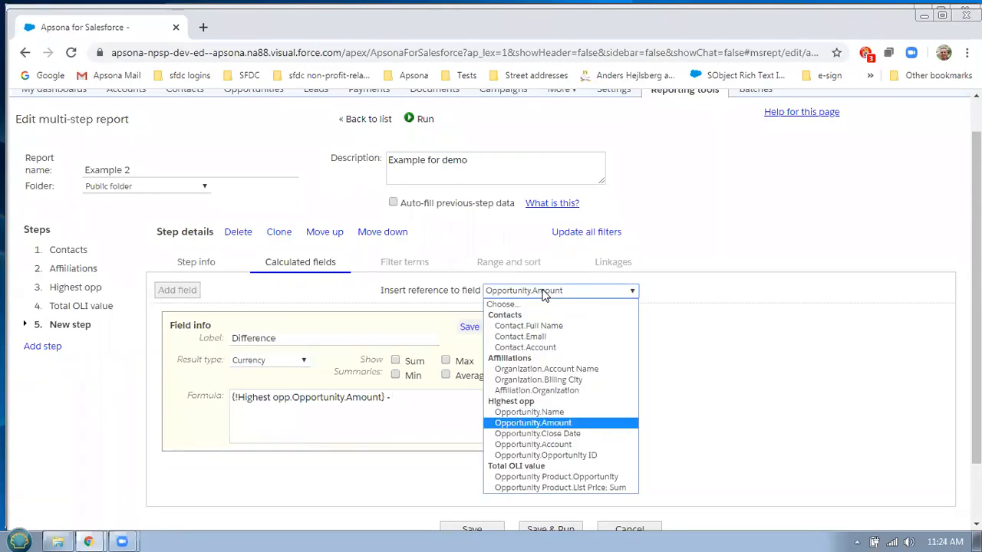
click(613, 488)
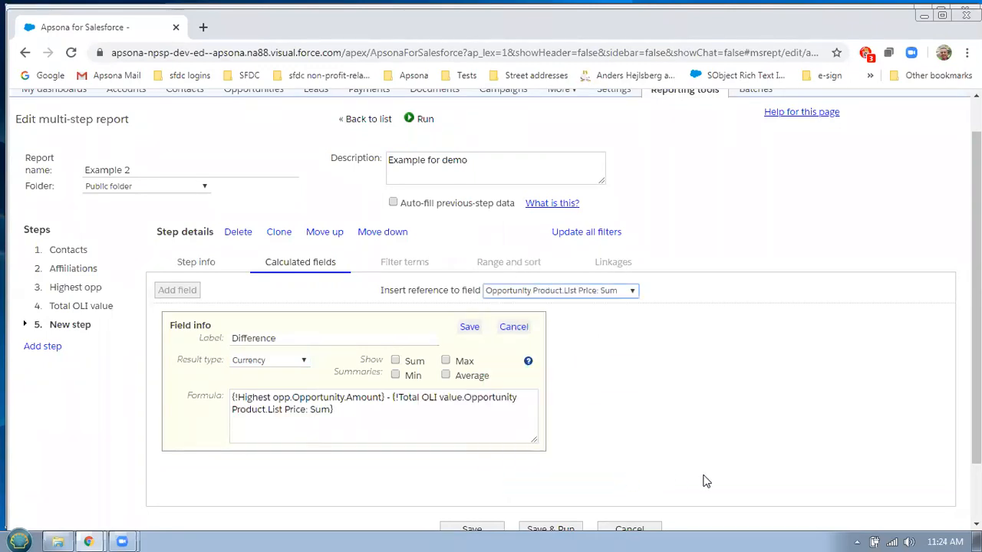
click(471, 327)
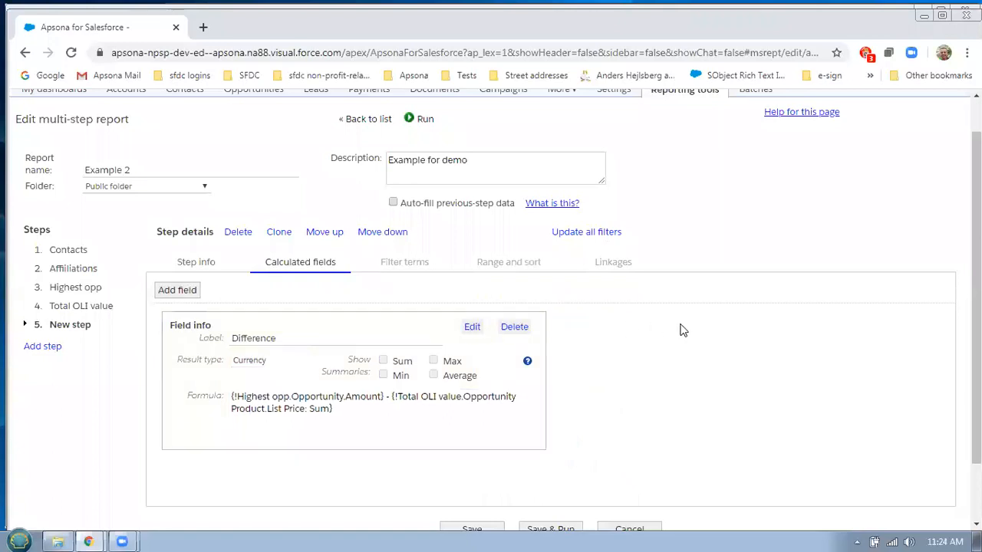
scroll(683, 329, down, 2)
click(567, 458)
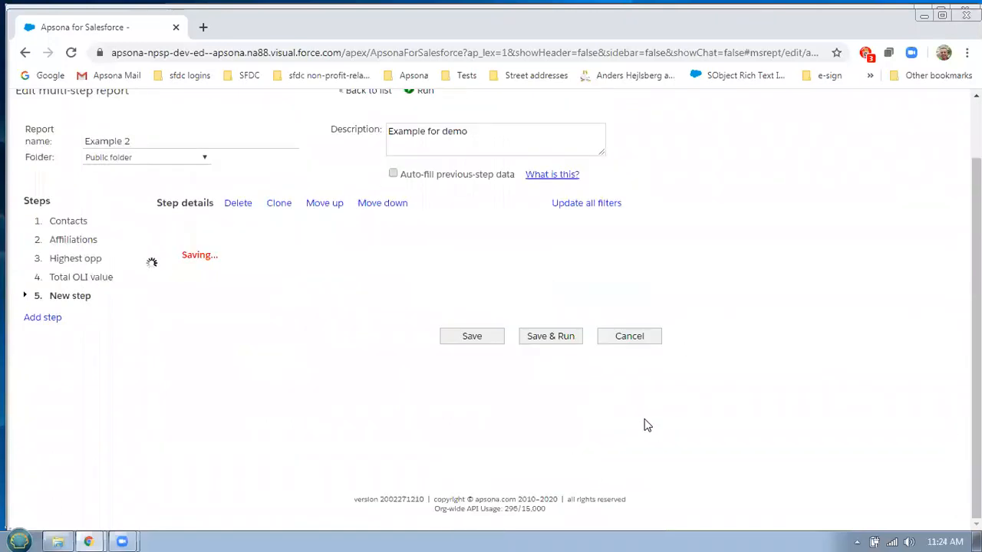
Scroll the results table back to show the Contacts columns
drag(687, 402, 843, 401)
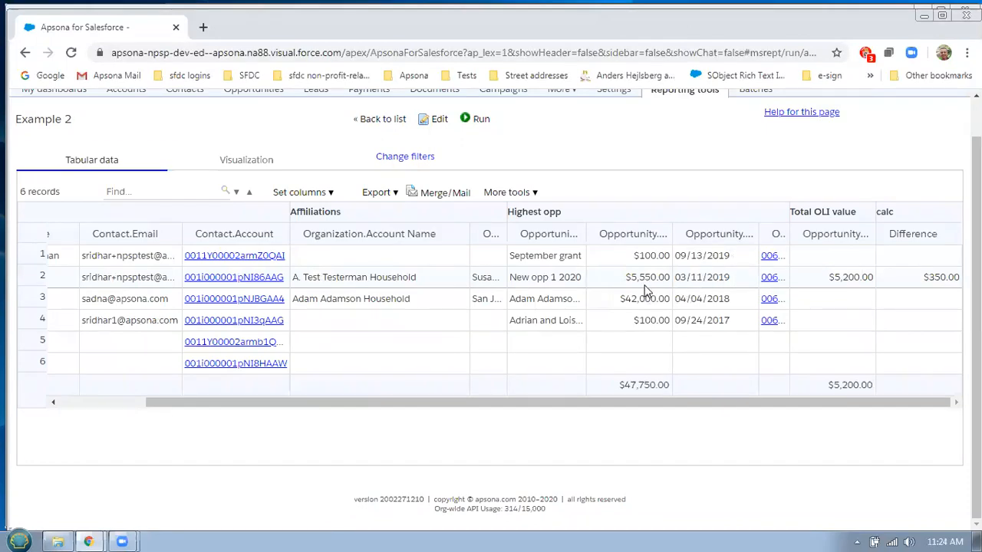
click(87, 405)
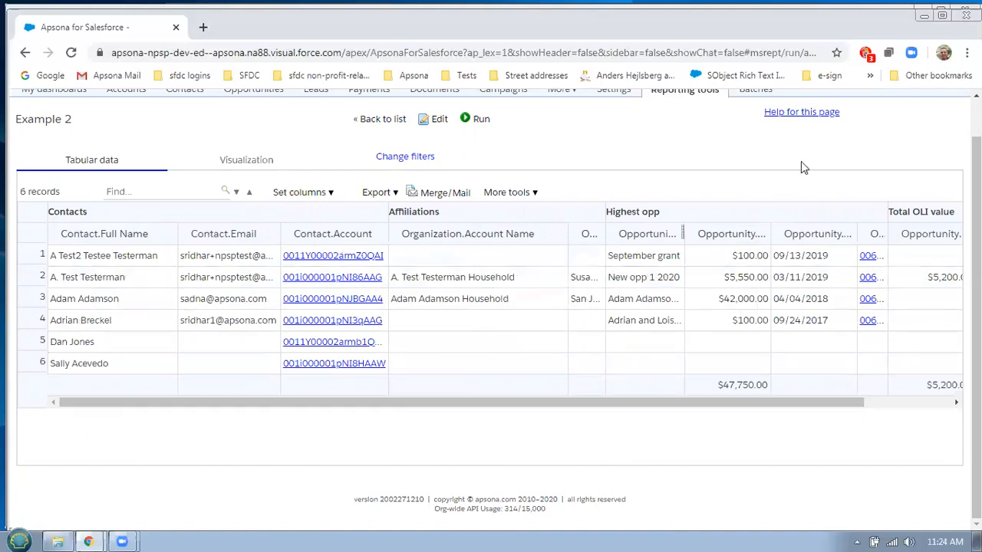
scroll(681, 233, up, 1)
Open Example 2 for editing, view the Affiliations step, then return to the reports list
click(434, 161)
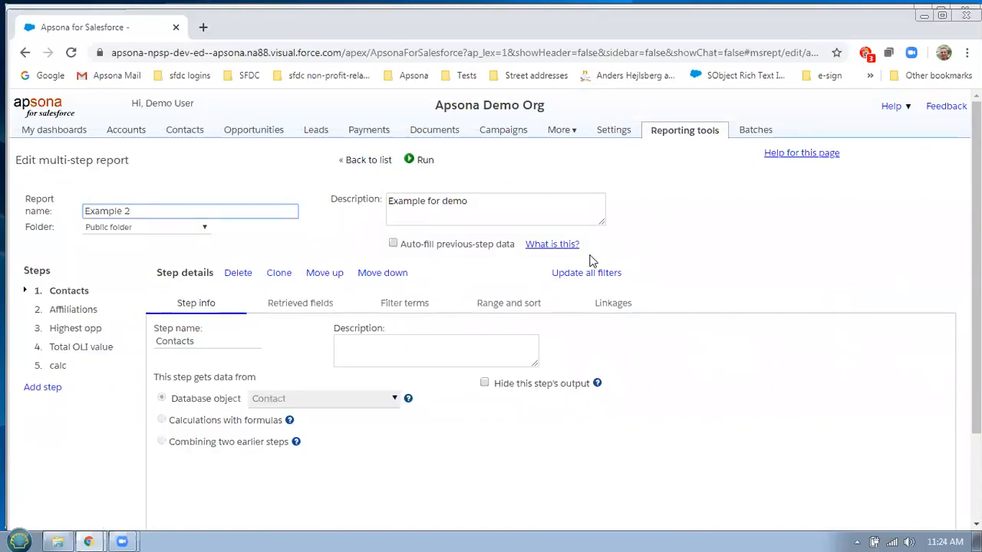
click(80, 310)
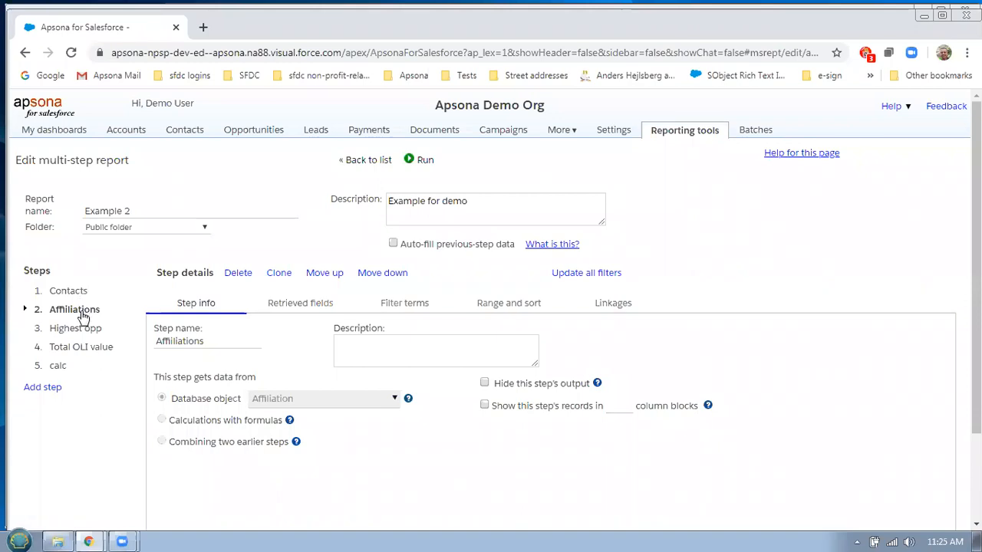
click(370, 160)
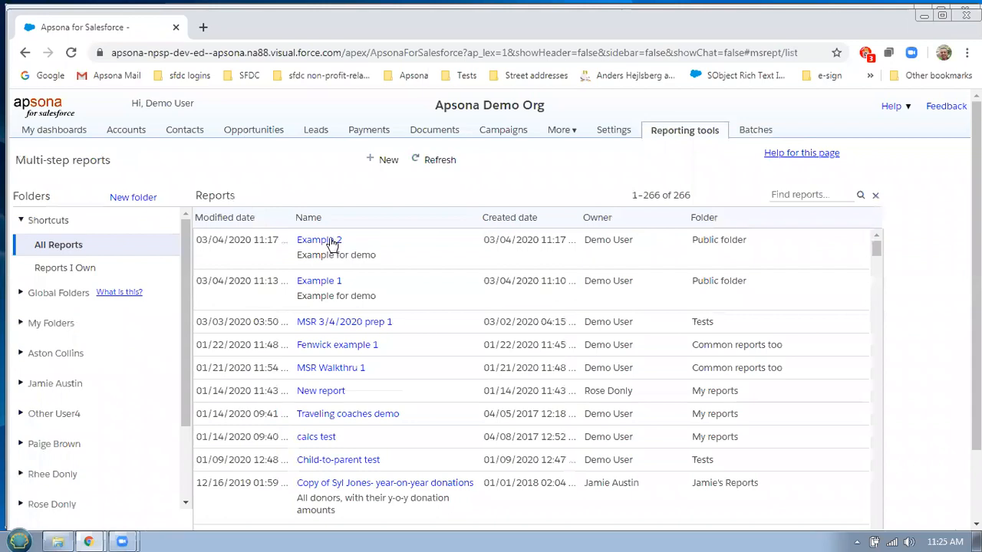
Clone Example 2 and rename the copy 'Example 3'
right_click(332, 244)
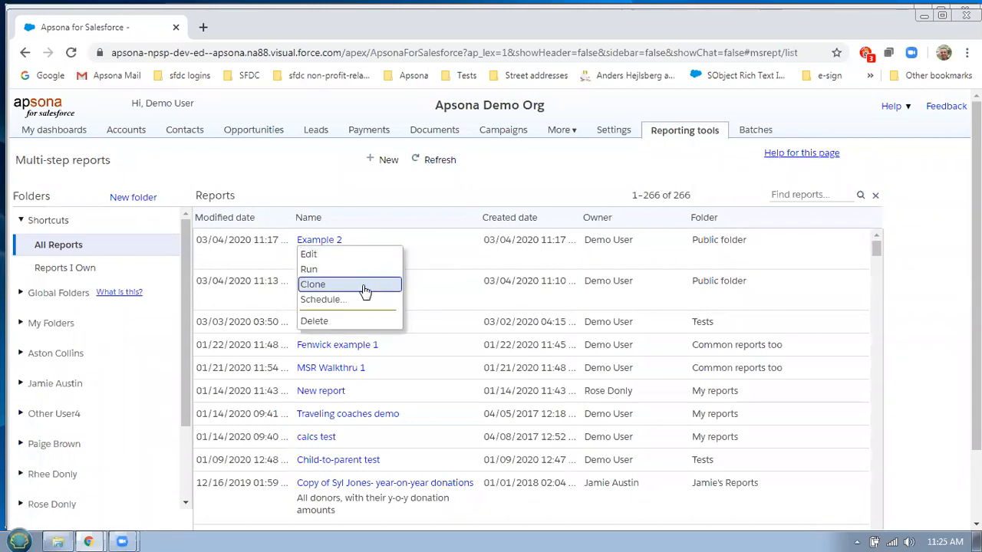
click(366, 288)
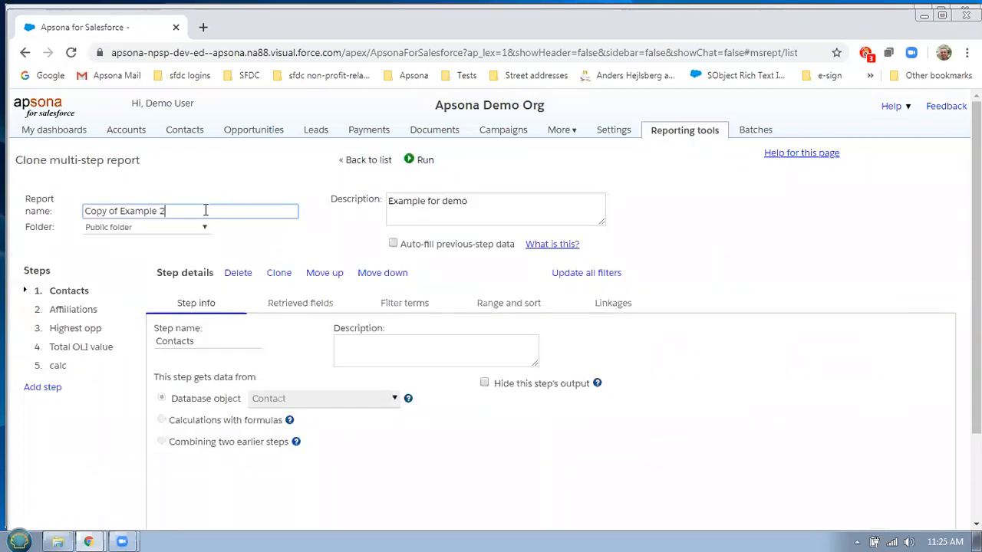
key(BackSpace)
text(3)
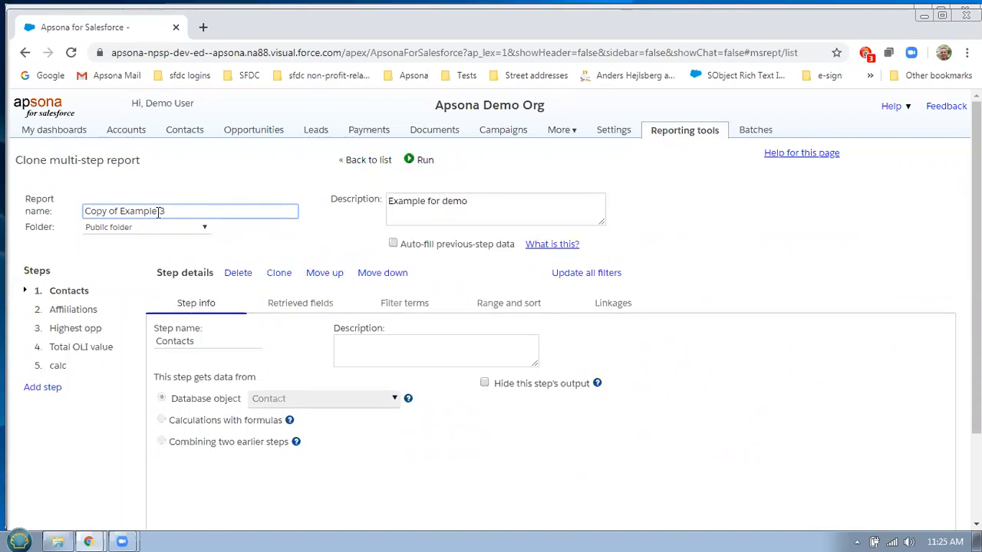
drag(121, 210, 82, 211)
key(BackSpace)
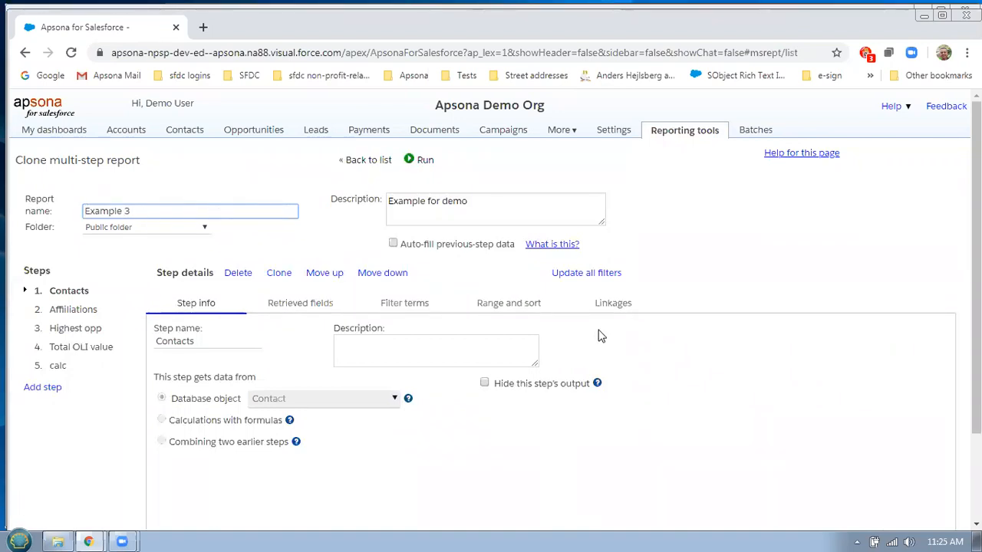
Delete the Highest opp step's linkage to Contacts and save the report
click(80, 351)
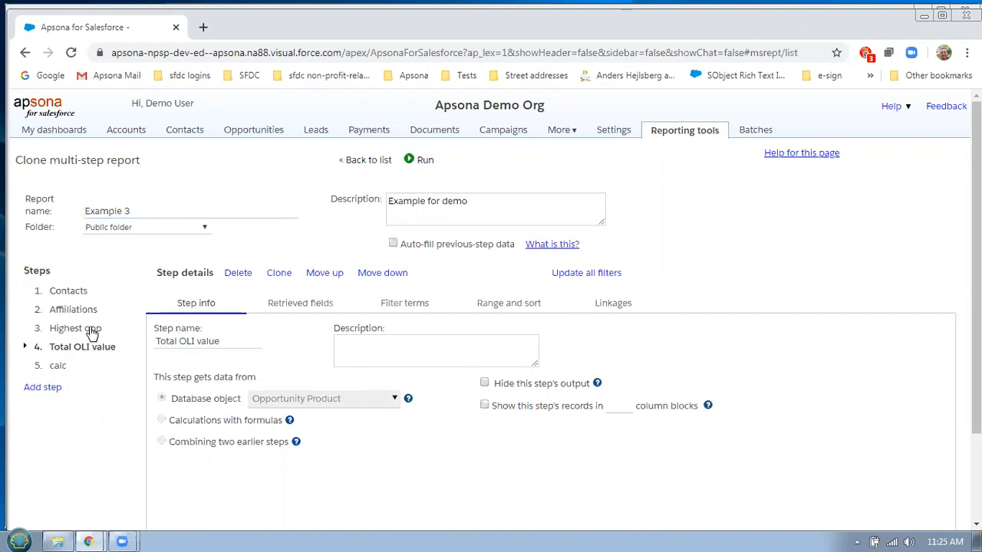
click(90, 329)
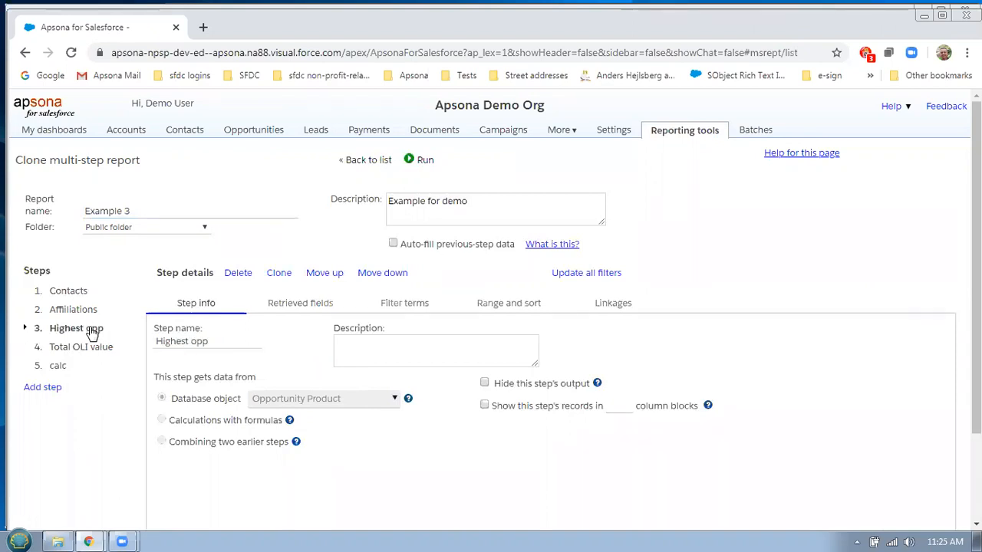
click(618, 309)
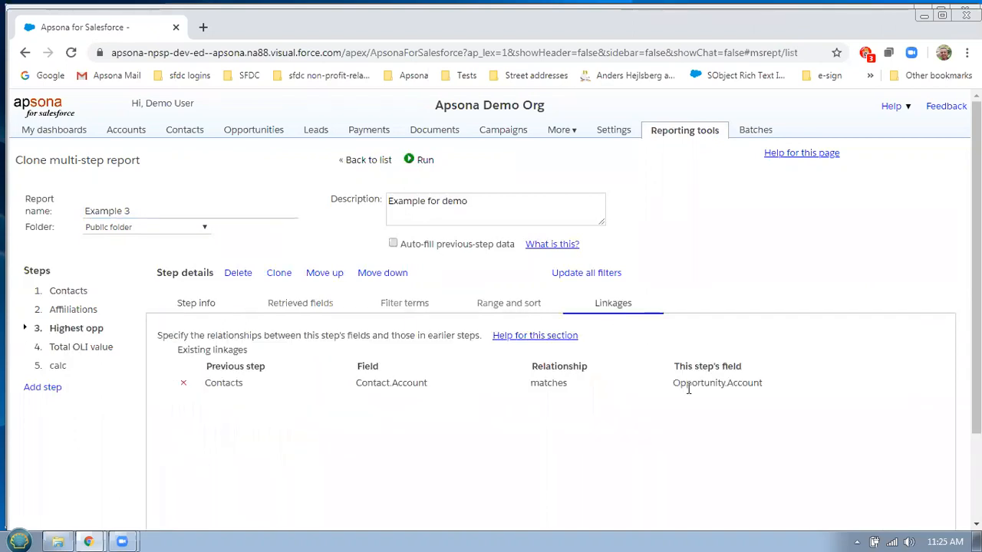
click(183, 383)
scroll(342, 422, down, 1)
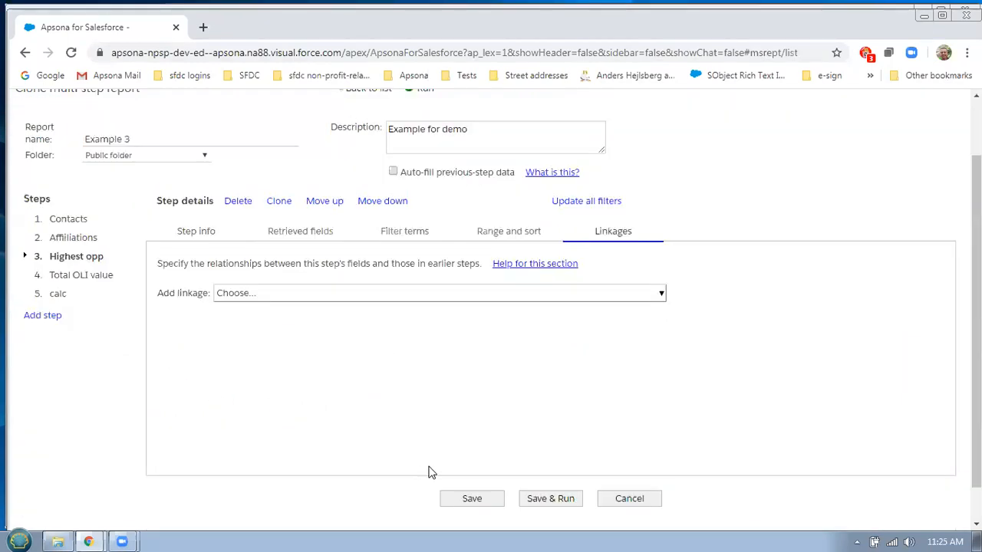
click(473, 499)
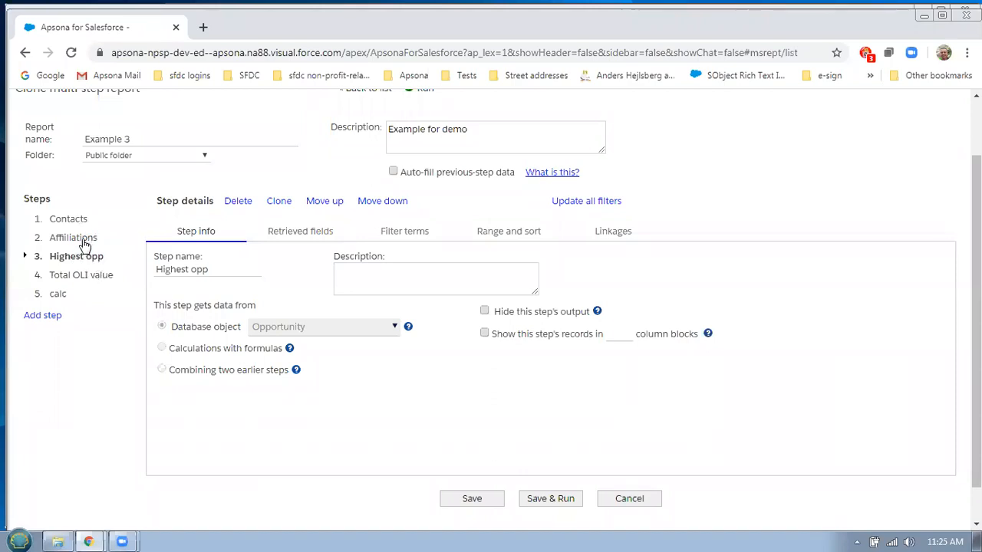
click(69, 219)
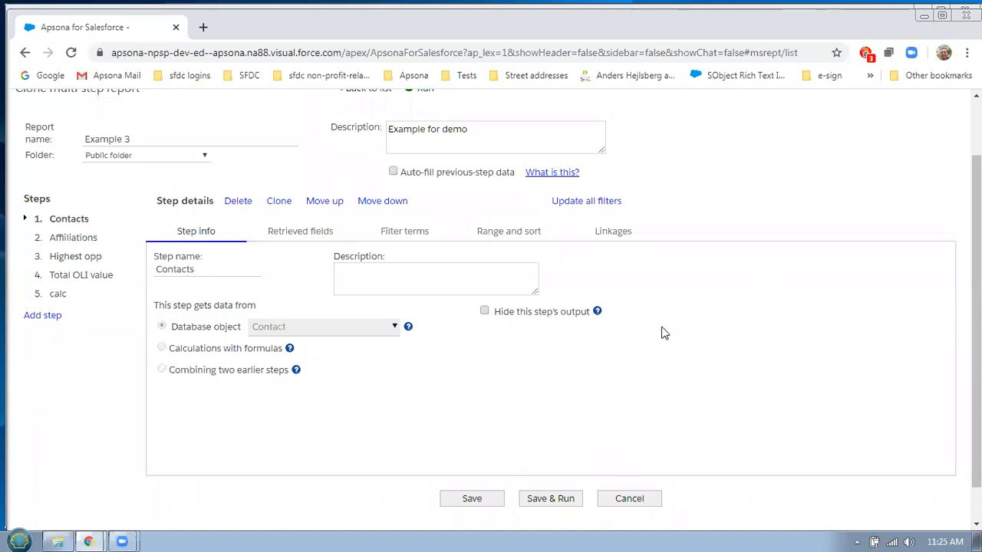
Remove the Affiliations step's linkage to Contacts and save, since Contacts can't yet be deleted
click(238, 201)
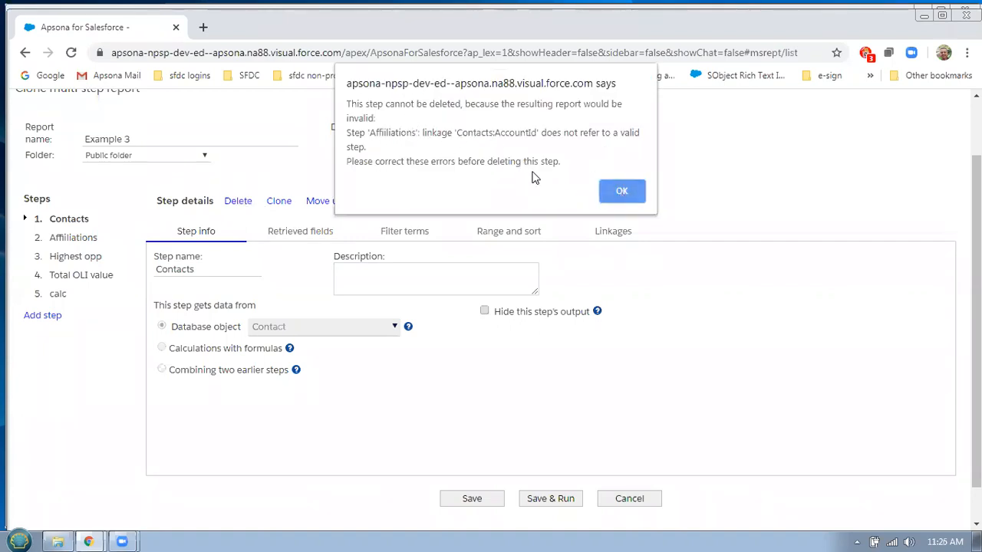
click(615, 191)
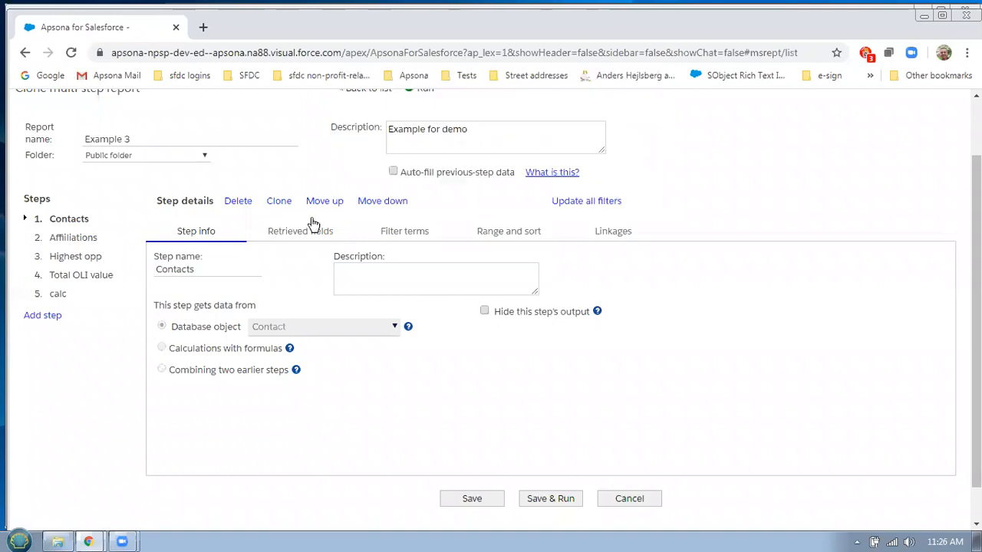
click(64, 239)
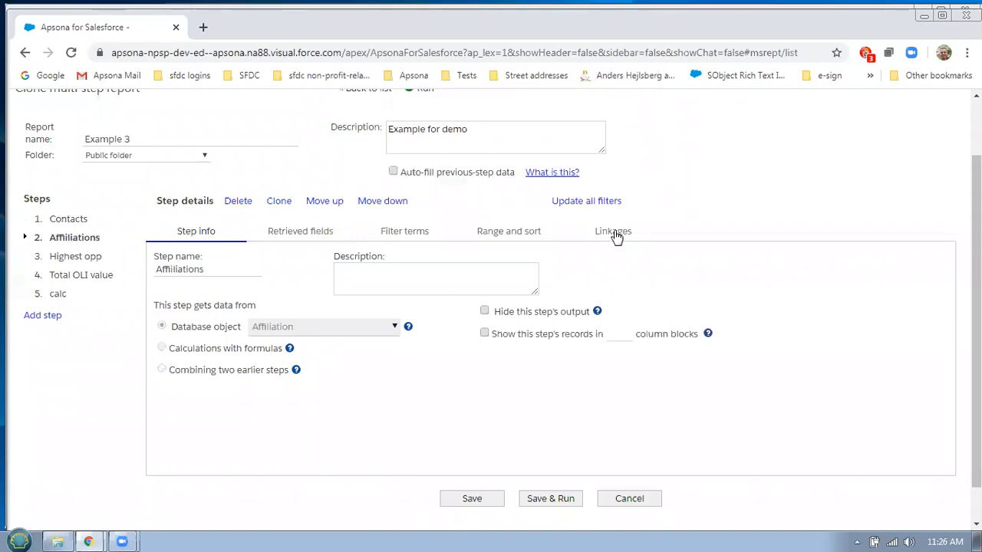
click(615, 232)
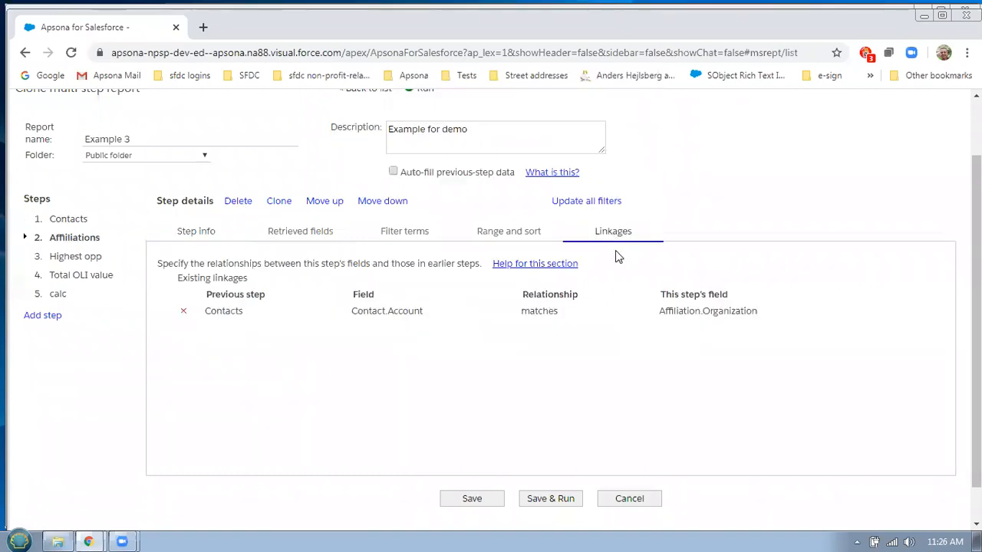
click(183, 311)
click(471, 500)
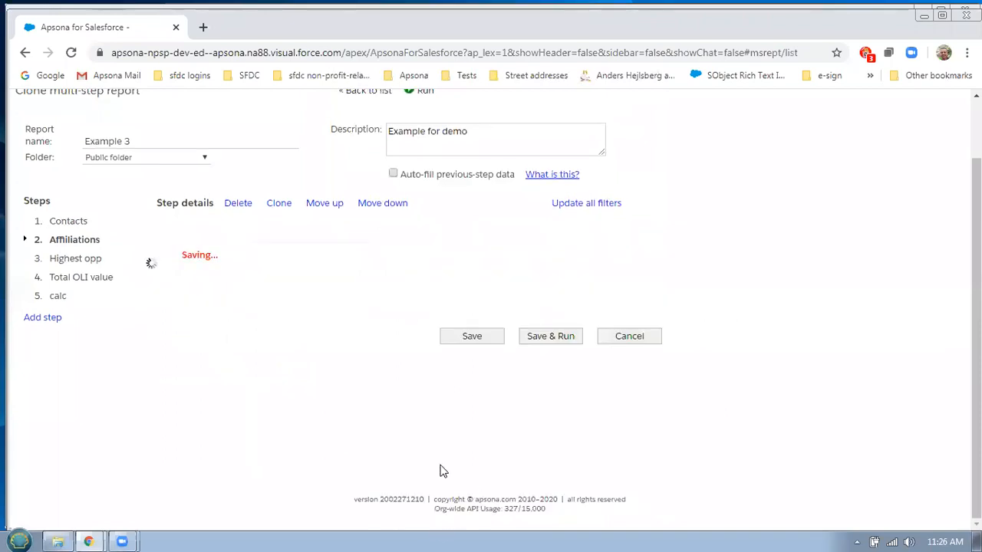
Delete the Contacts step and confirm the deletion
click(77, 221)
click(237, 201)
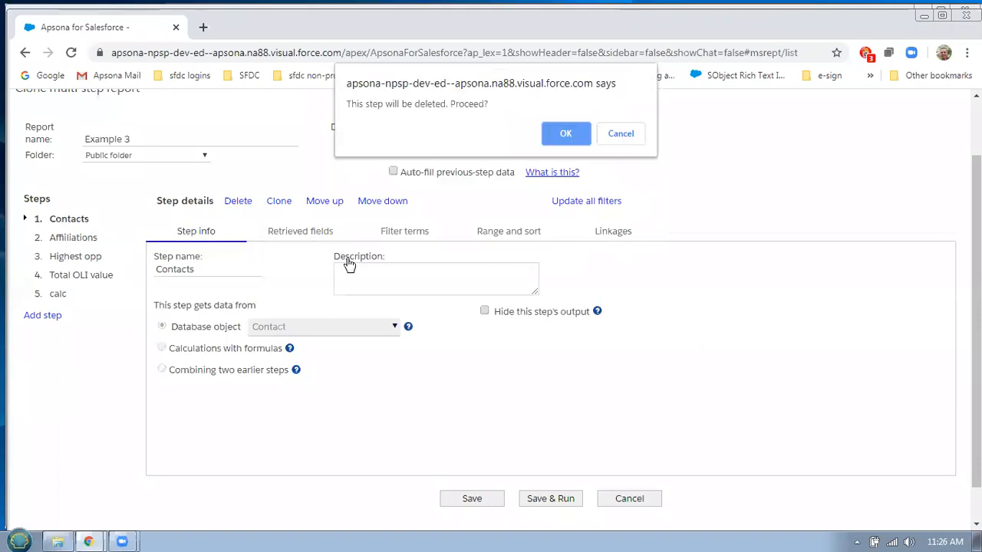
click(565, 135)
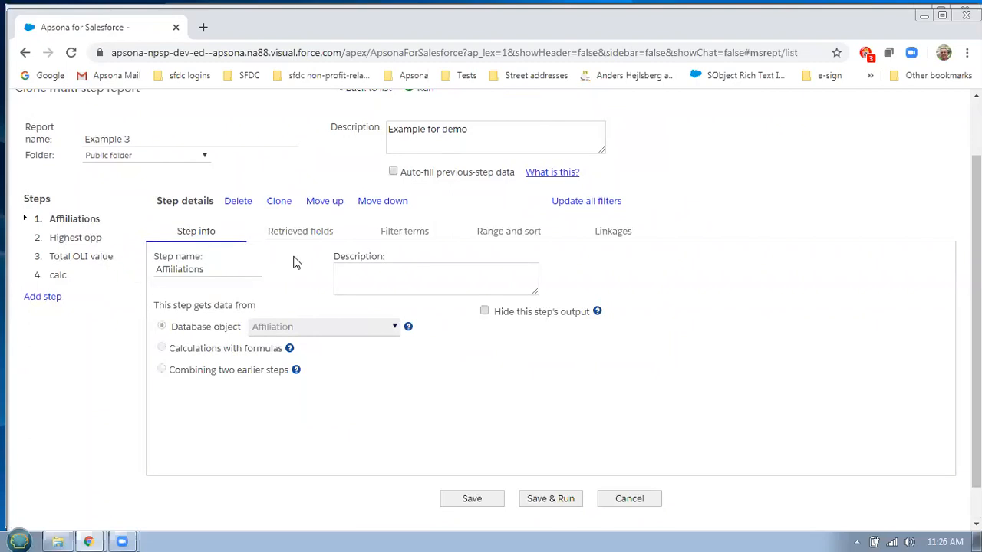
Add Contact.Full Name and Contact.Email to the Affiliations retrieved fields as the first two fields
click(309, 234)
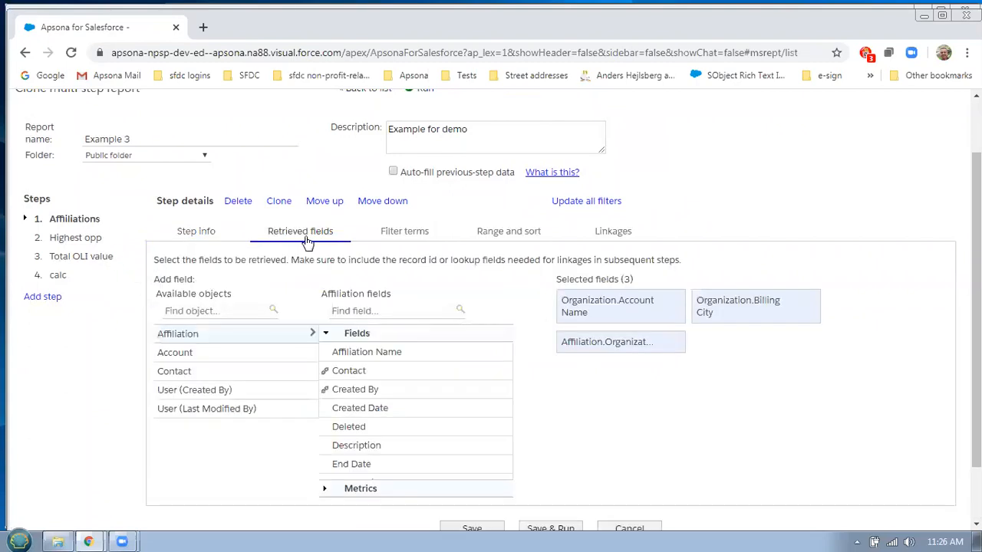
mouse_move(788, 313)
click(243, 376)
scroll(488, 418, down, 1)
scroll(491, 424, down, 8)
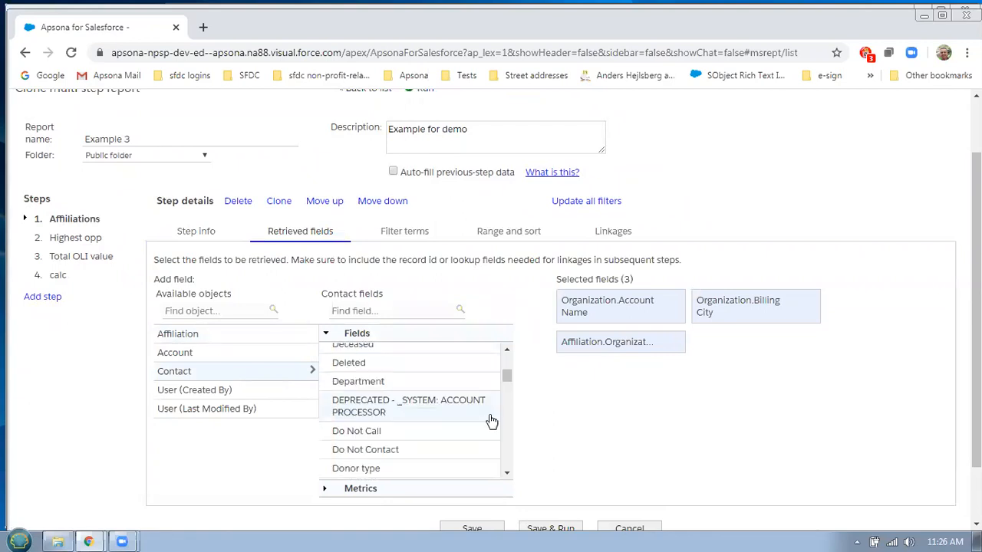
scroll(430, 445, down, 3)
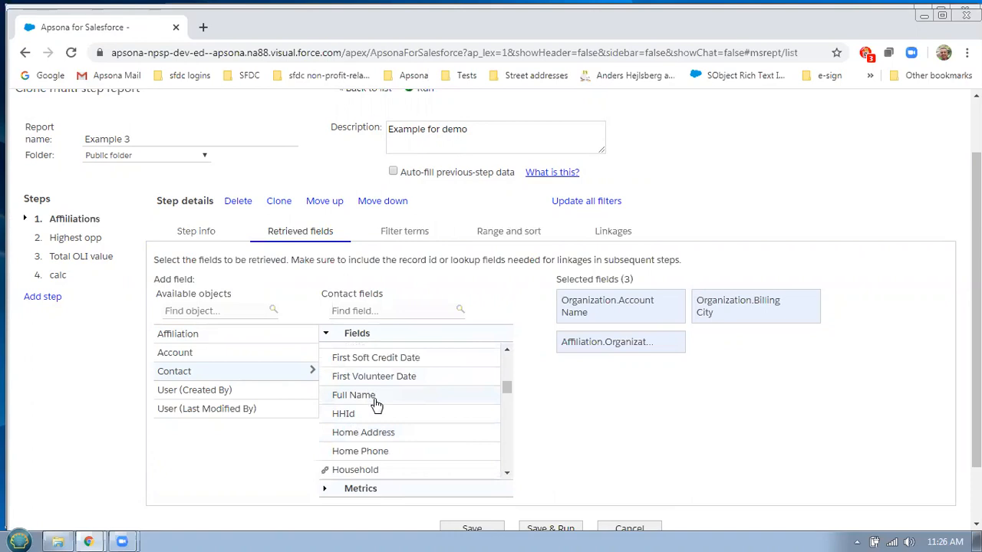
click(376, 402)
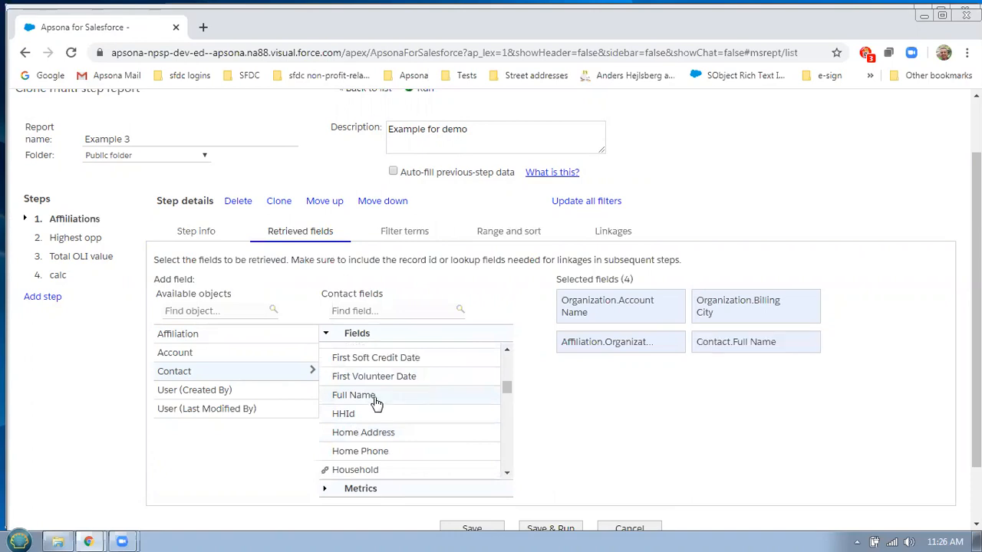
scroll(494, 395, up, 3)
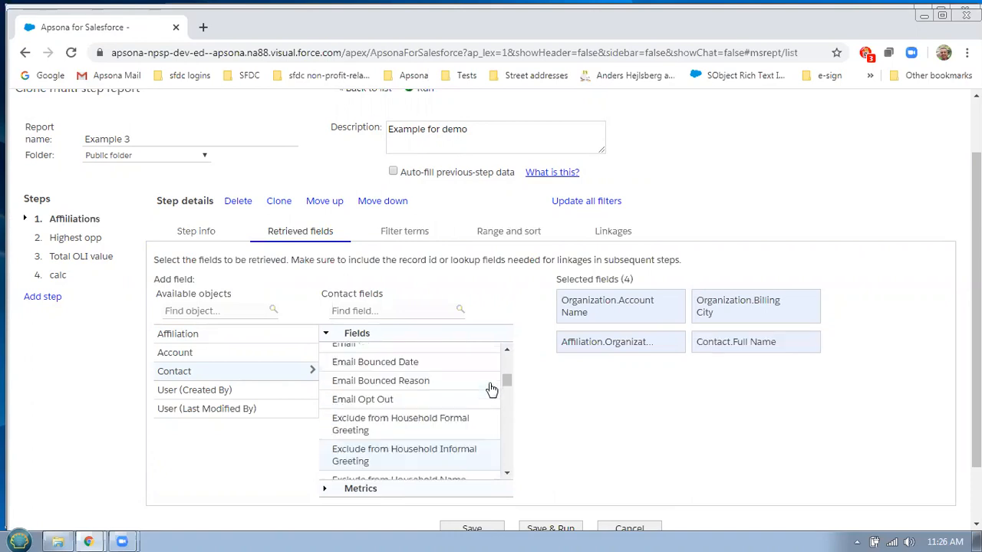
click(362, 346)
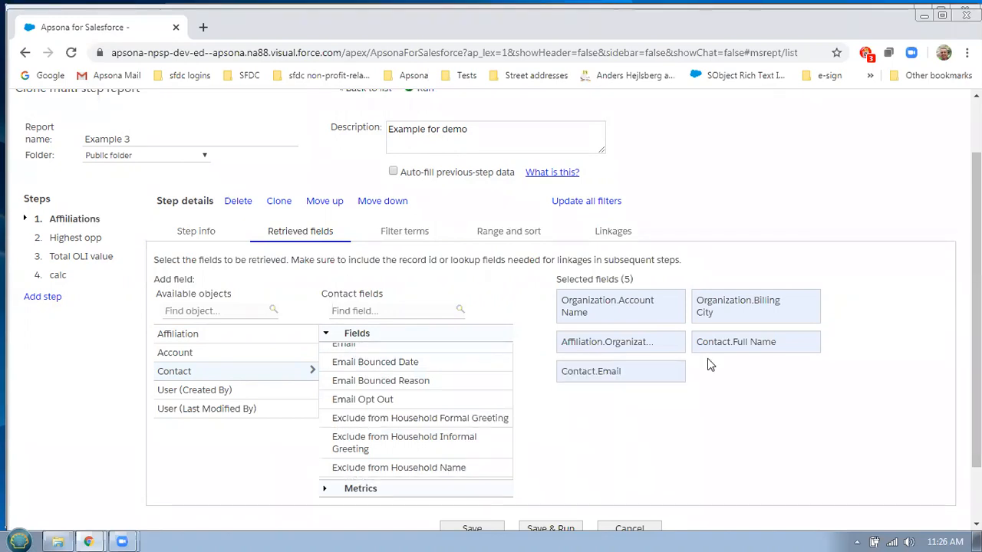
drag(708, 342, 615, 314)
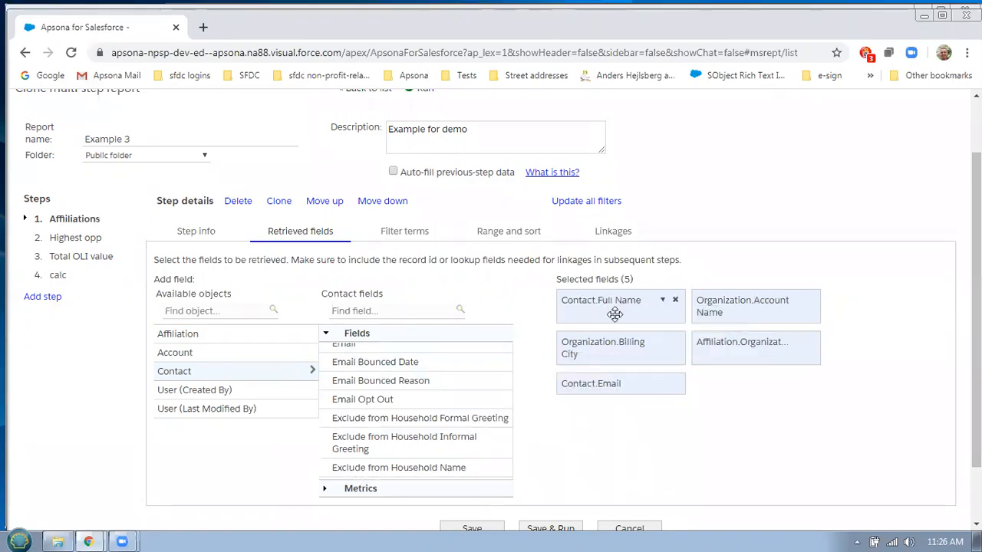
drag(589, 383, 718, 308)
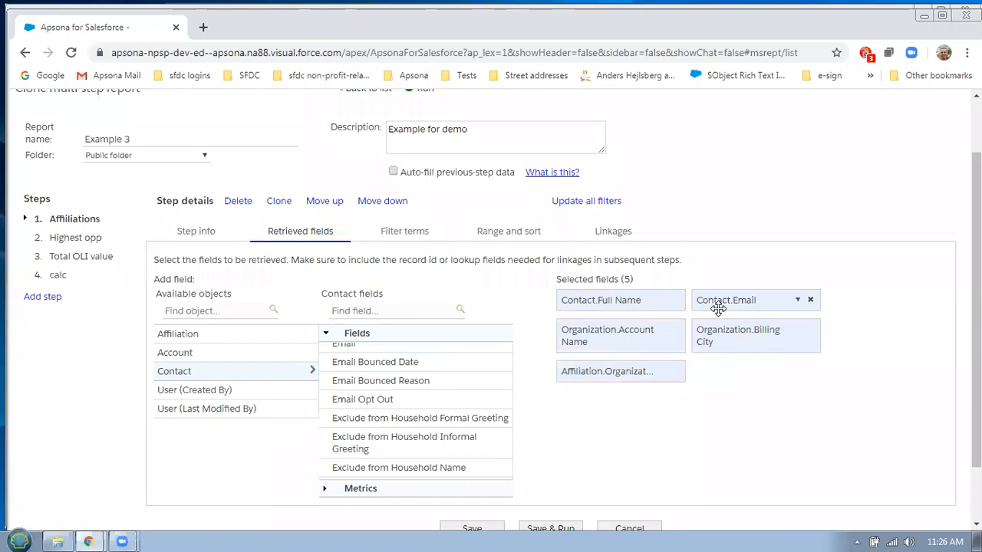
Filter the Affiliations step on Affiliation.Role equals 'board member' and save the report
click(420, 240)
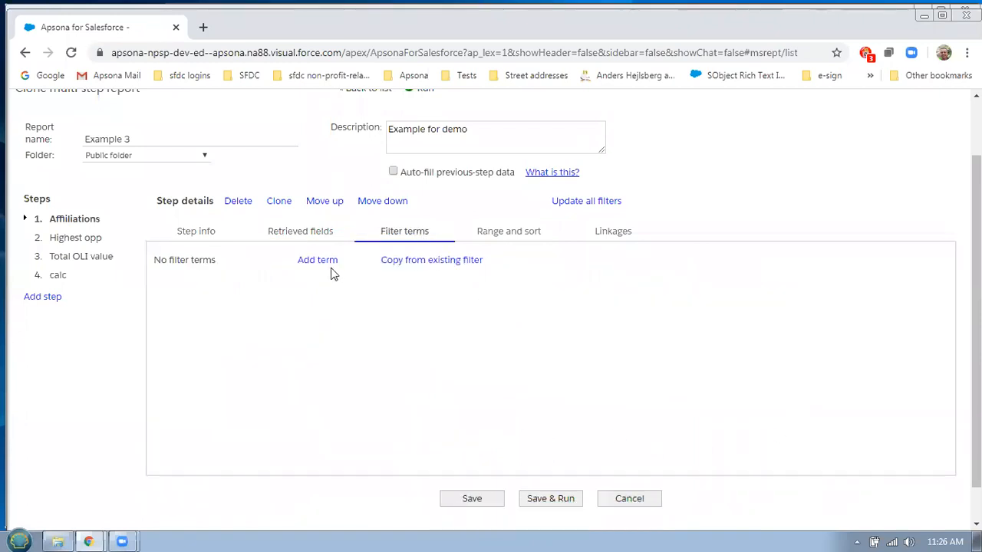
click(321, 262)
click(334, 282)
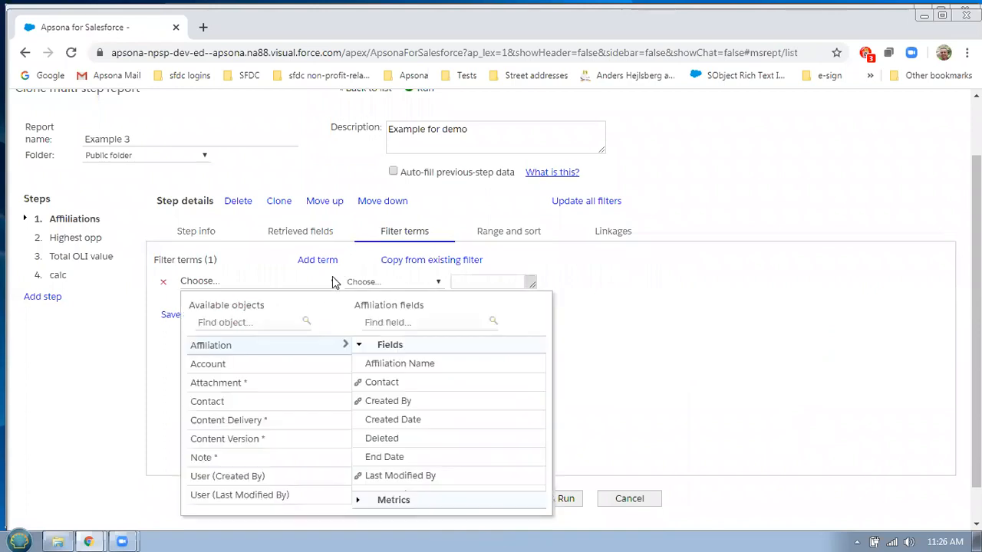
scroll(500, 403, down, 2)
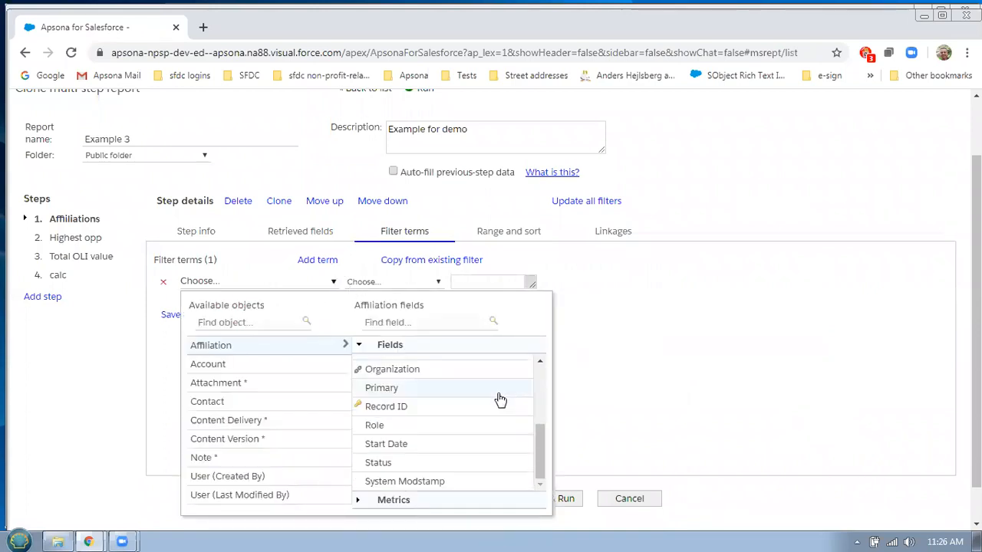
click(499, 424)
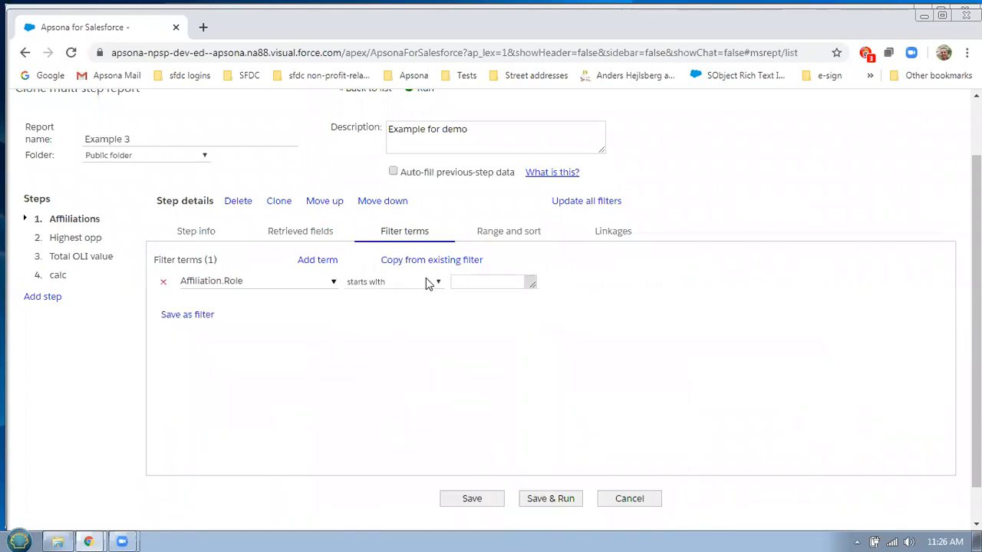
click(399, 282)
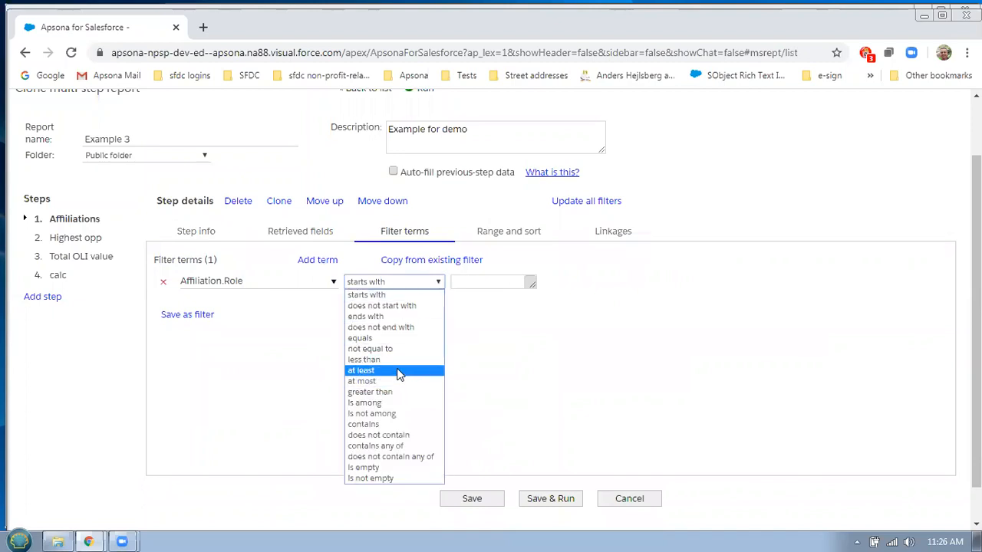
click(388, 337)
click(480, 280)
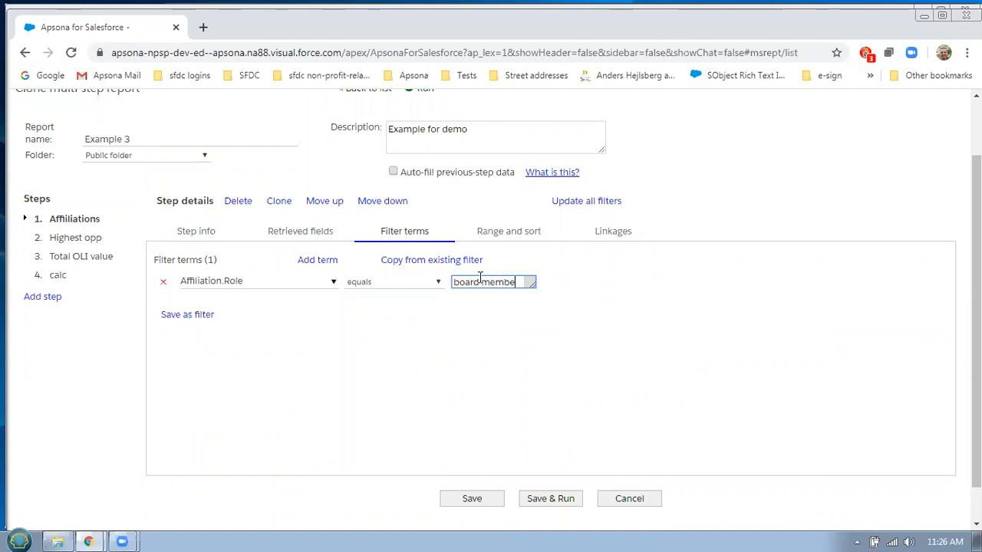
click(471, 500)
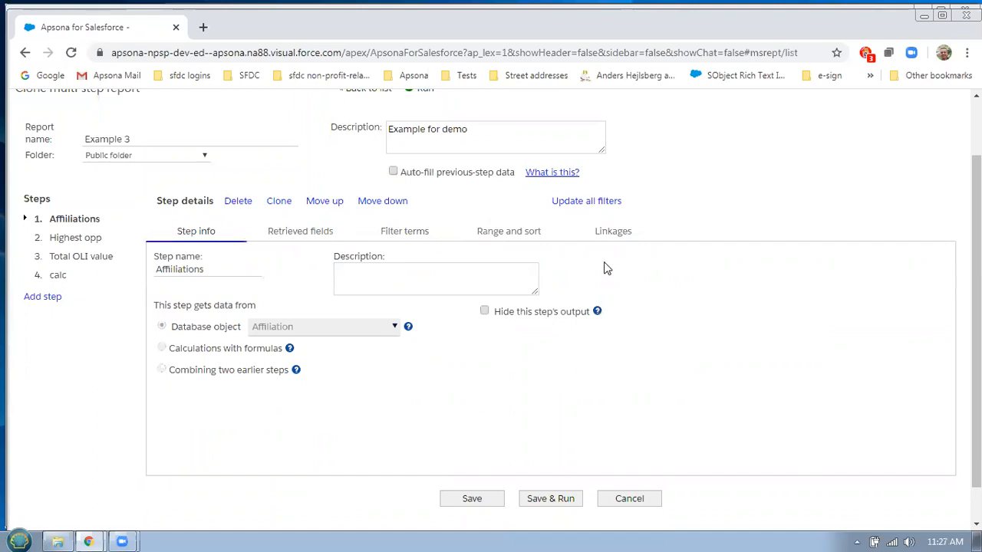
Link the Highest opp step by Affiliation.Organization matching Opportunity.Account, and save
click(96, 237)
click(611, 234)
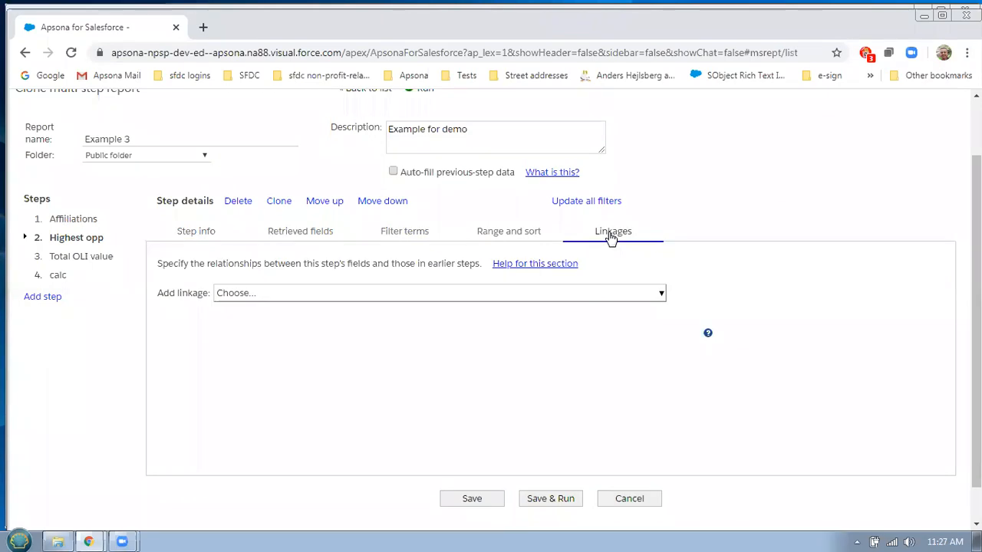
click(649, 295)
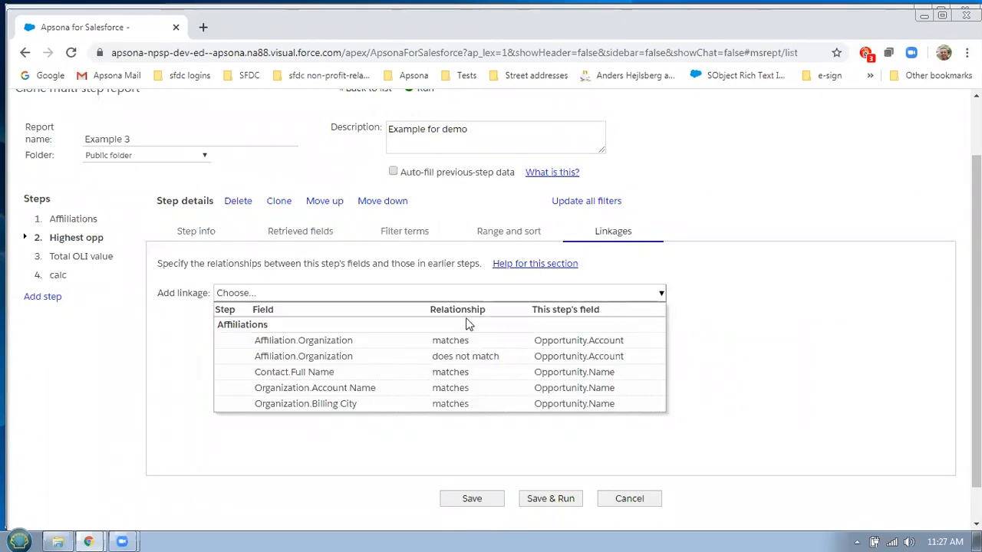
click(352, 344)
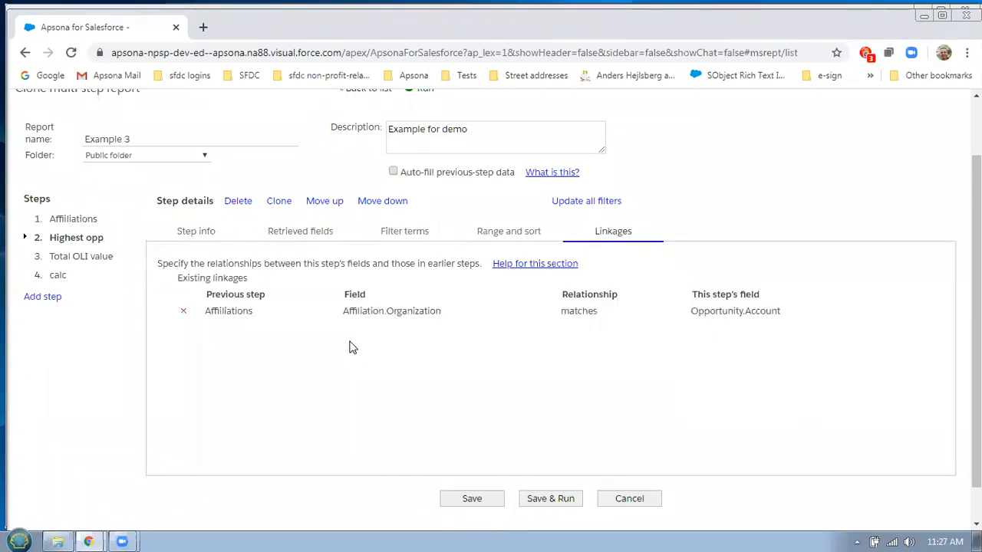
click(472, 500)
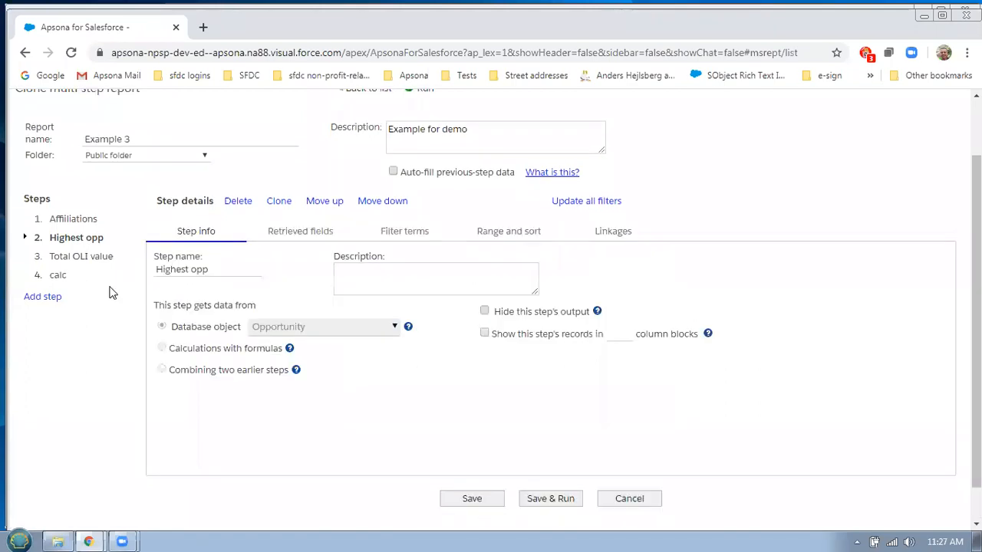
Check the Total OLI value step's linkages, then save and run Example 3
click(83, 256)
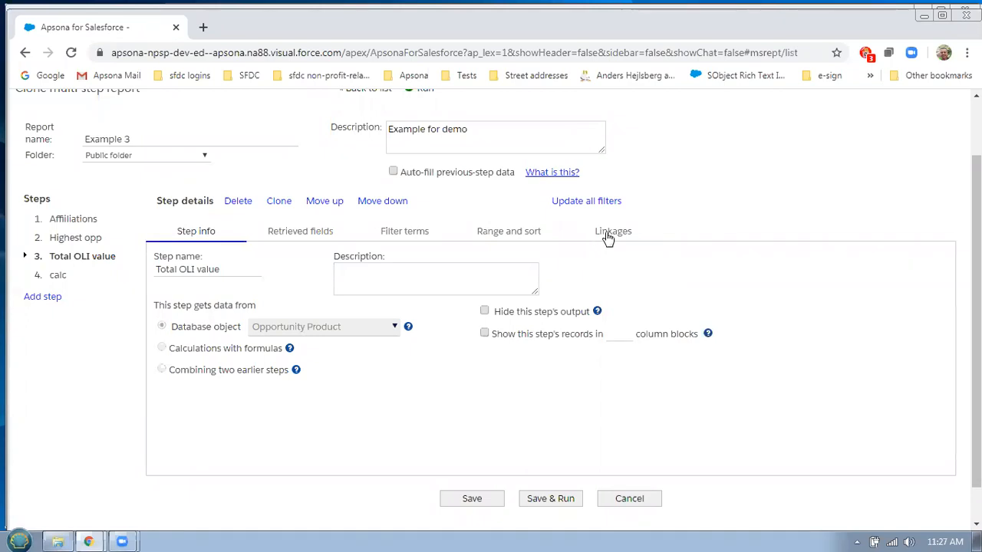
click(610, 234)
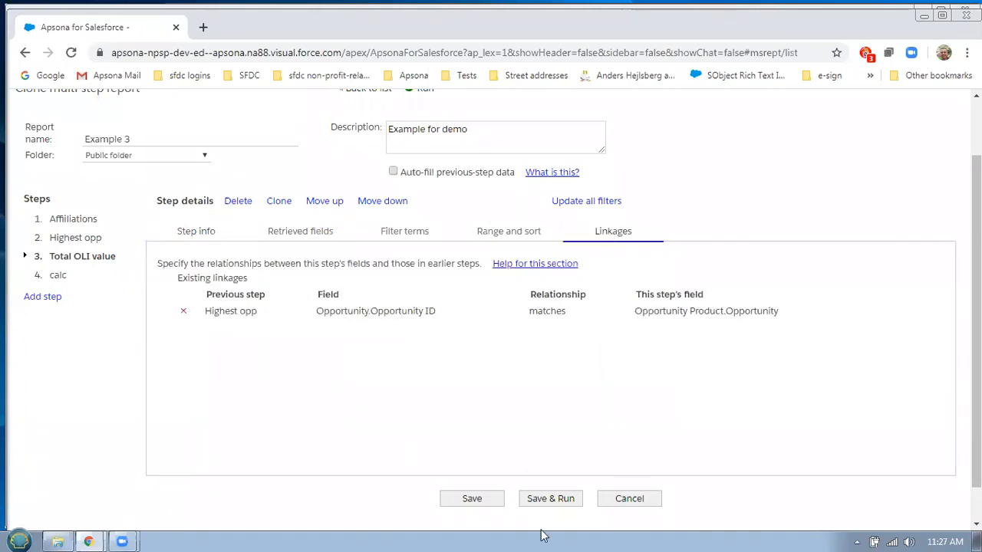
click(566, 499)
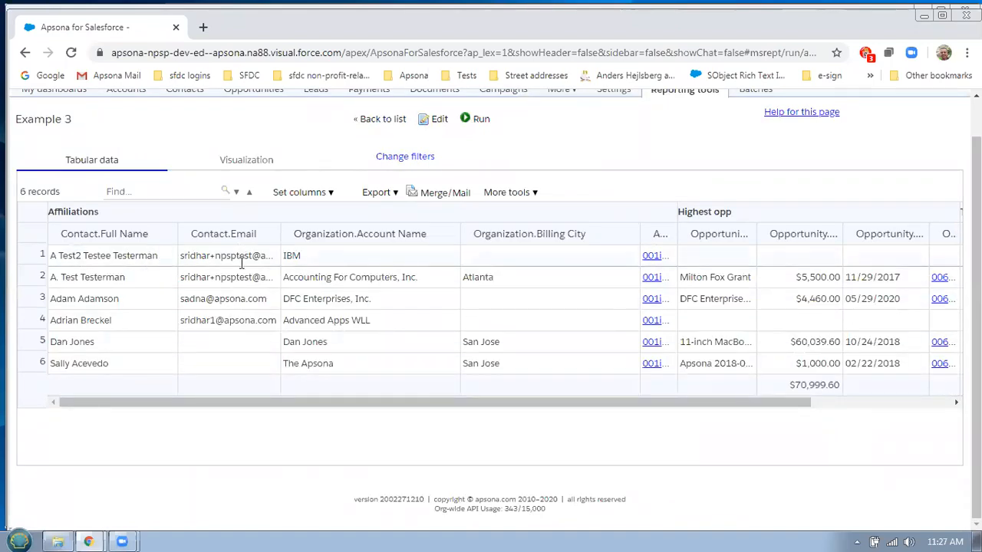
Scroll across the six Example 3 result records, then reopen the report in the editor
drag(368, 401, 506, 417)
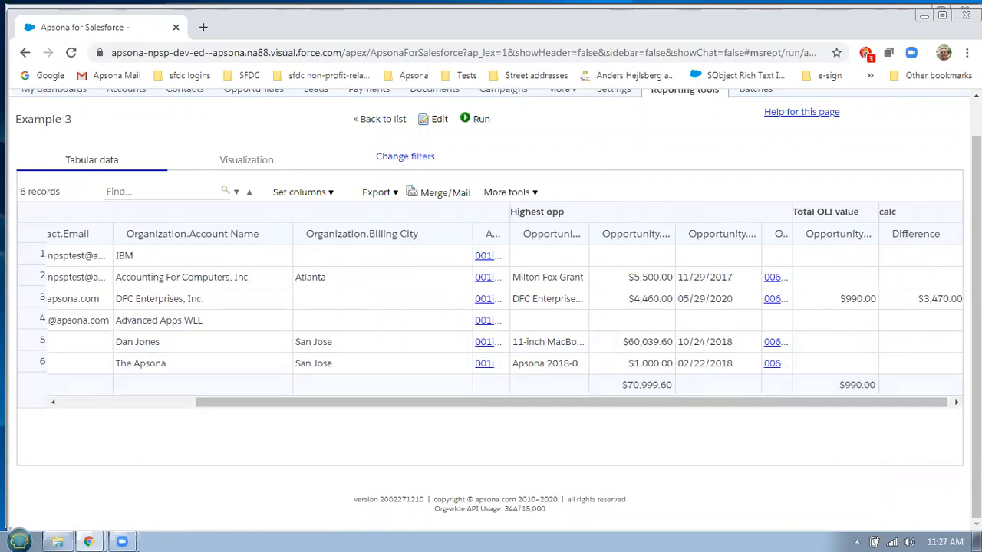
click(169, 406)
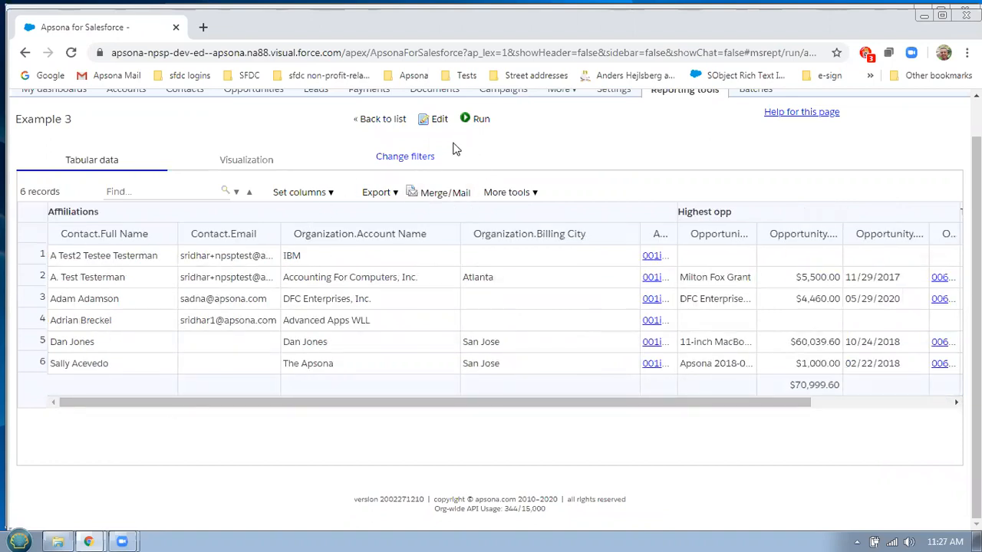
click(436, 120)
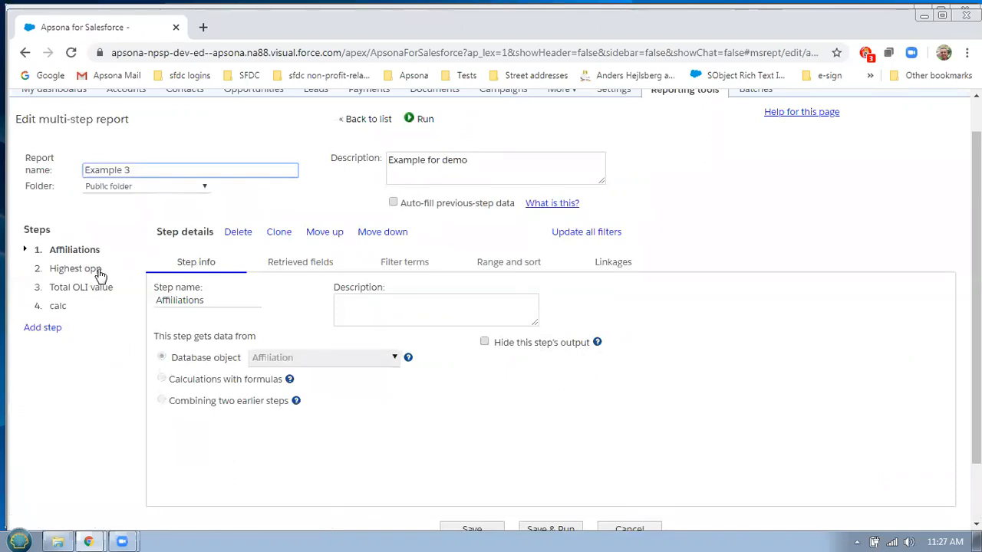
Look over the Highest opp and Affiliations steps' linkages, then go back to the reports list
click(84, 273)
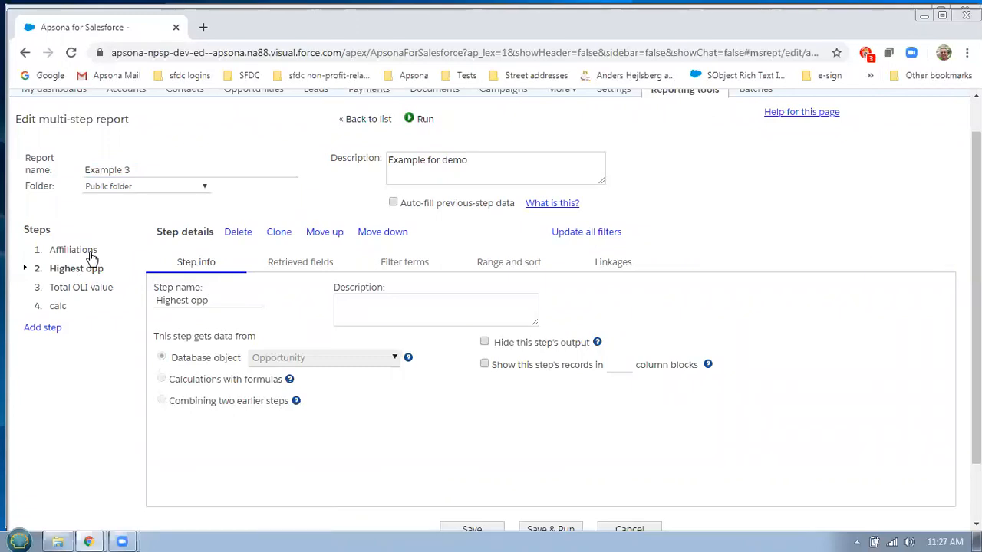
click(77, 250)
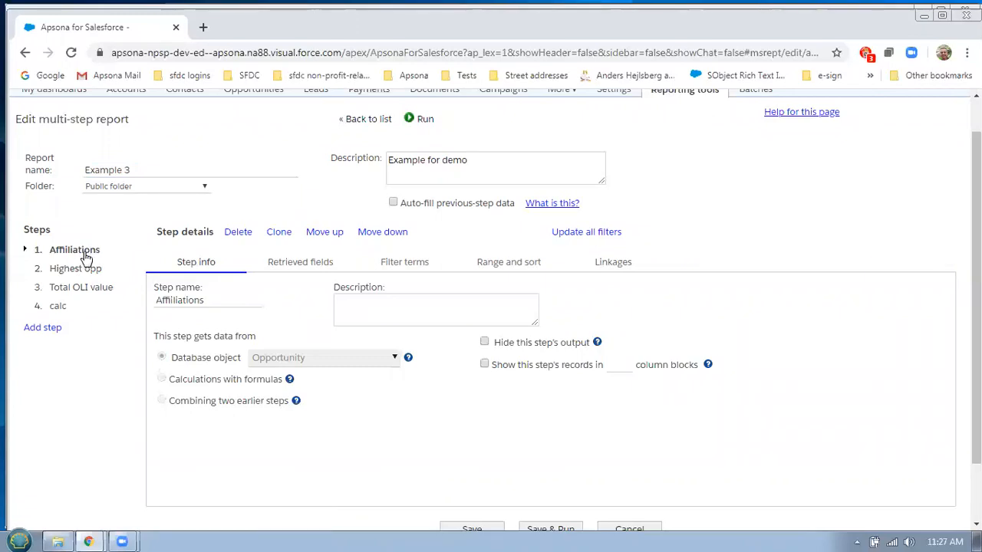
click(610, 265)
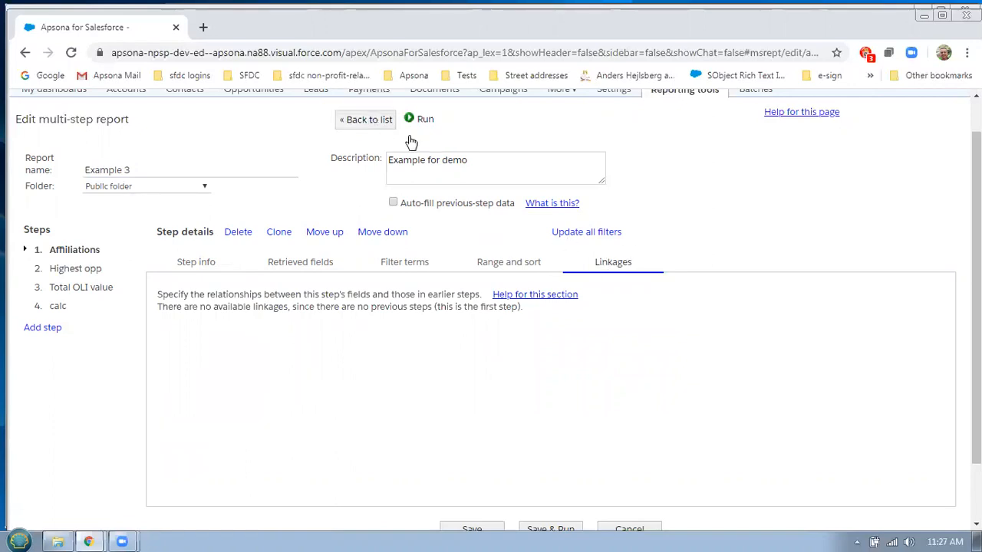
click(372, 120)
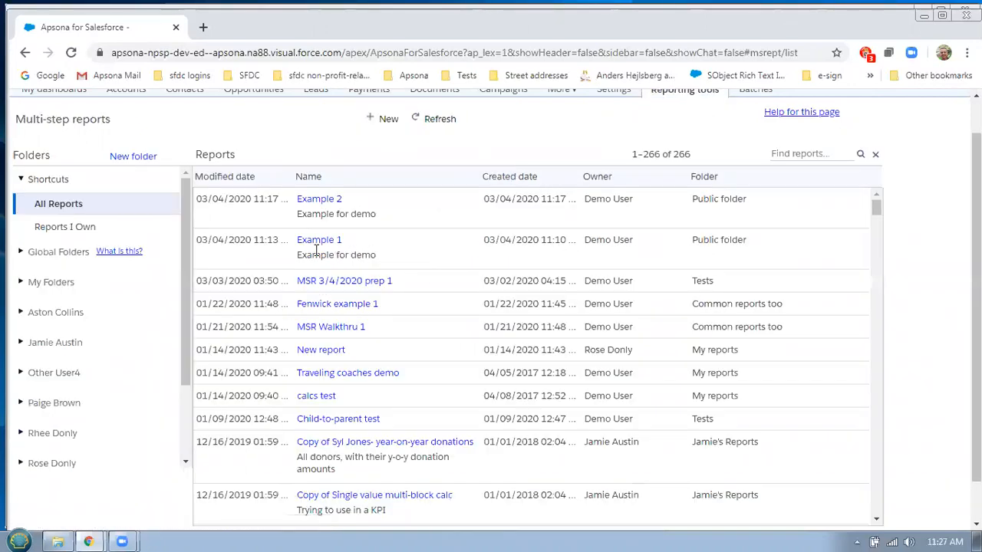
Edit Example 1 and delete the Affiliations step's Contact.Account–Affiliation.Organization linkage
mouse_move(318, 244)
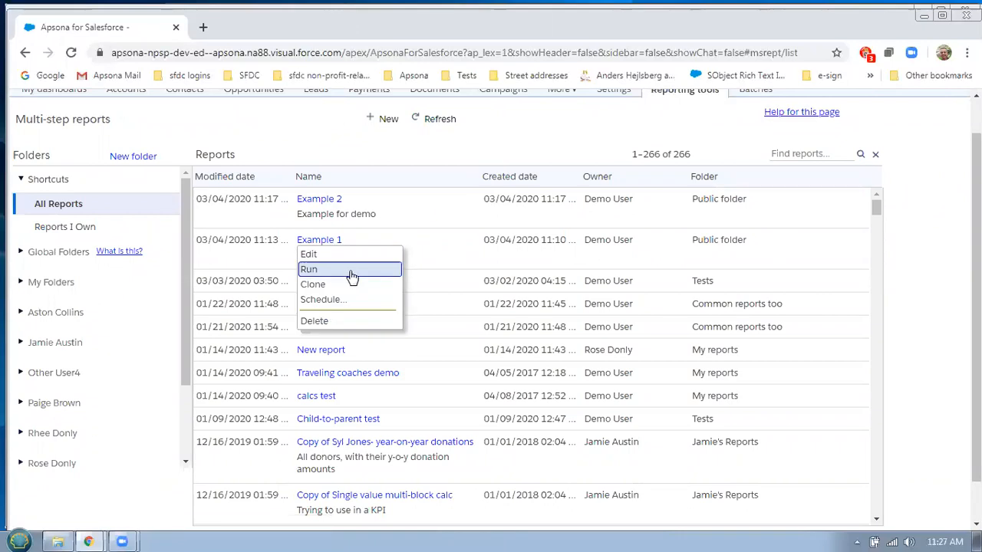
click(395, 255)
click(96, 273)
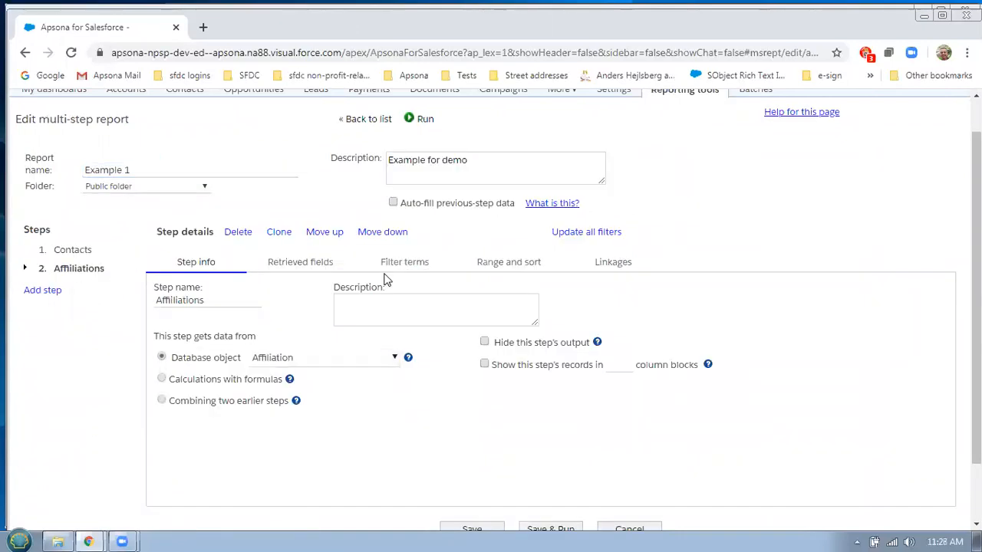
click(622, 264)
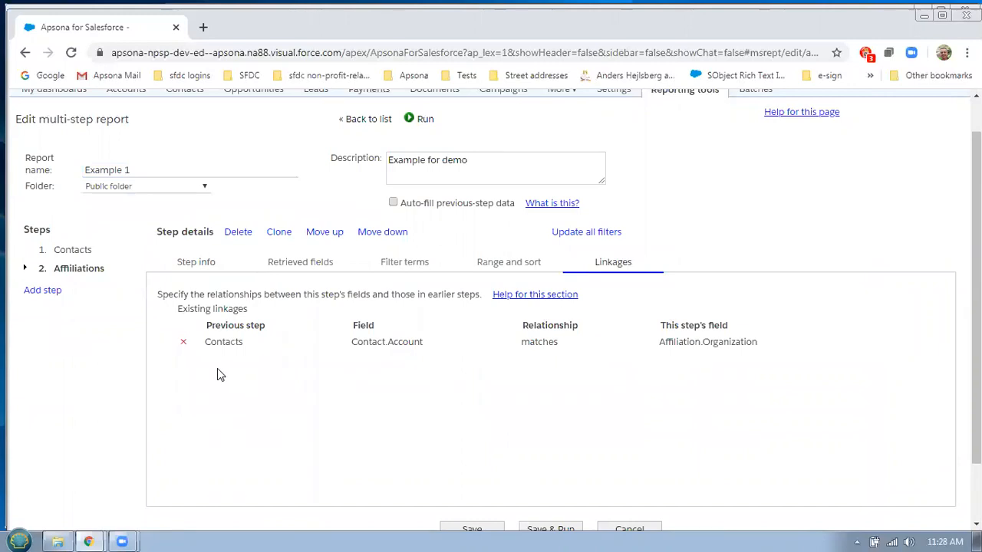
click(184, 345)
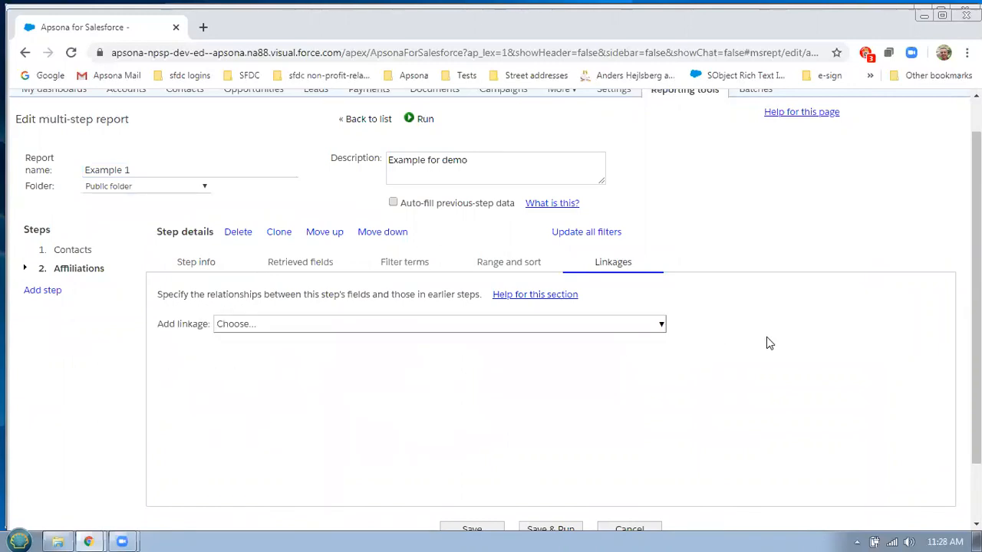
click(661, 326)
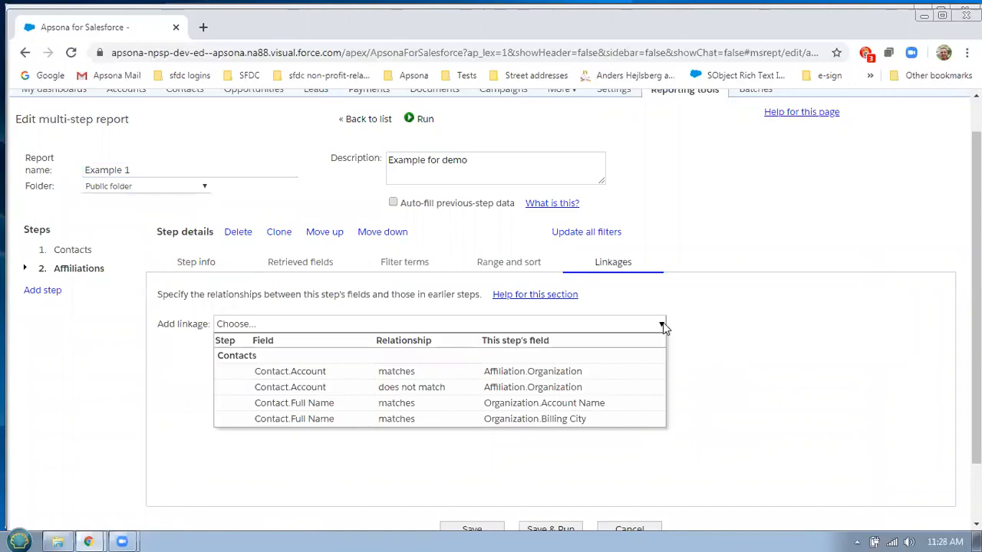
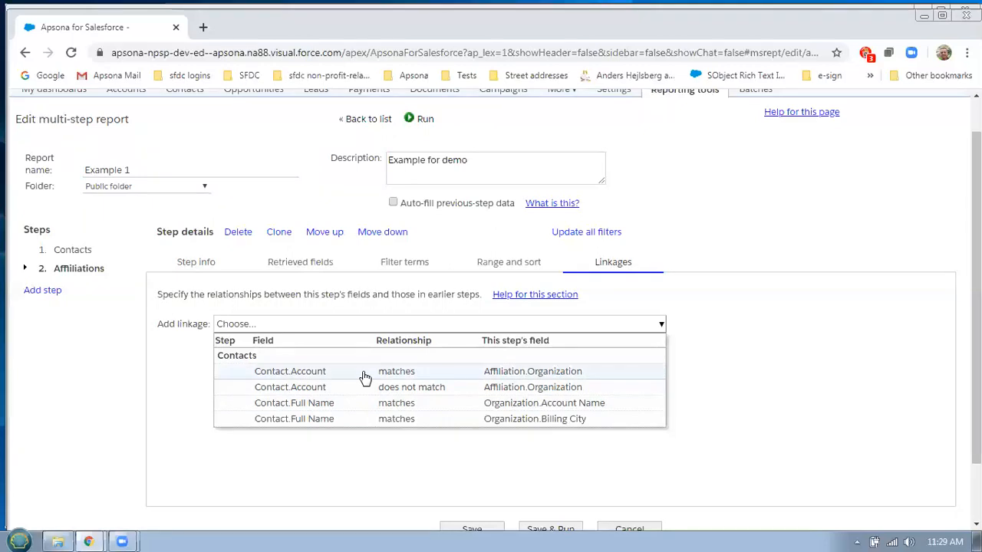
Add the Contact.Account matches Affiliation.Organization linkage, then save and run Example 1
click(403, 375)
scroll(720, 362, down, 2)
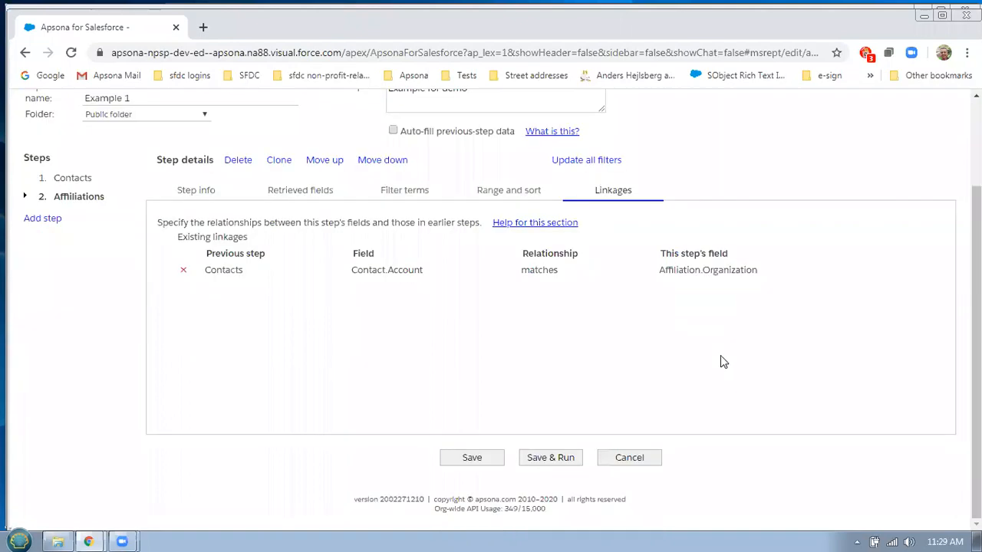
click(537, 459)
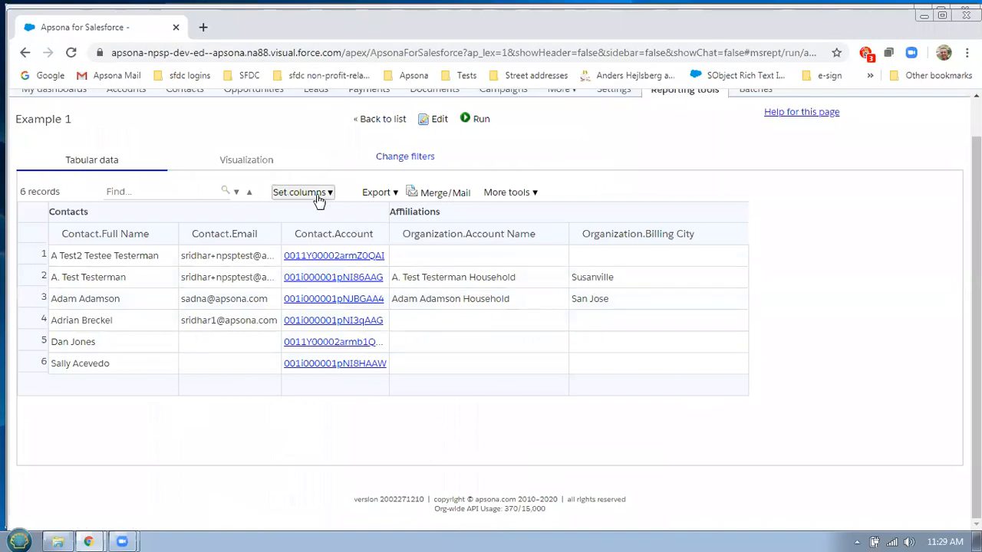
Glance at the results' export options, then return to the reports list
click(383, 194)
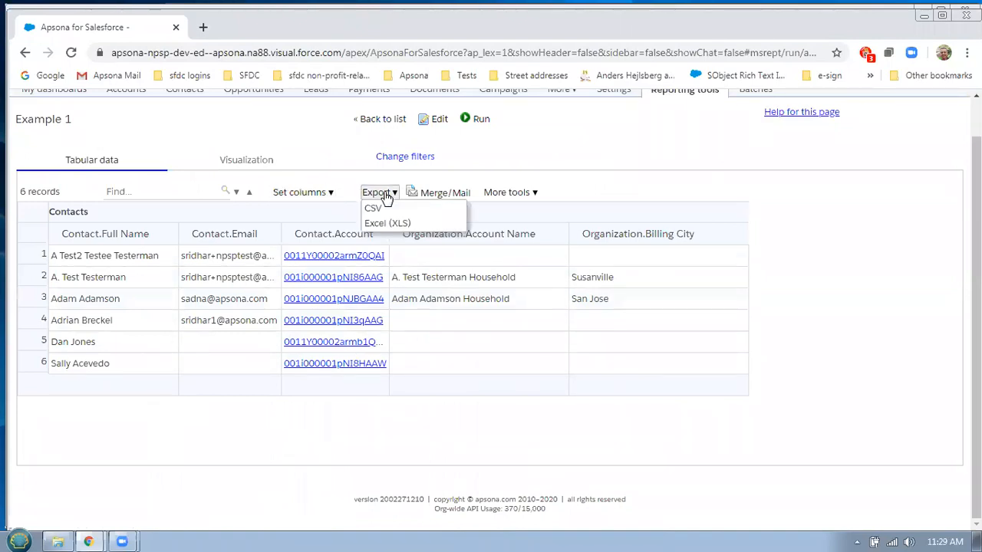
click(410, 443)
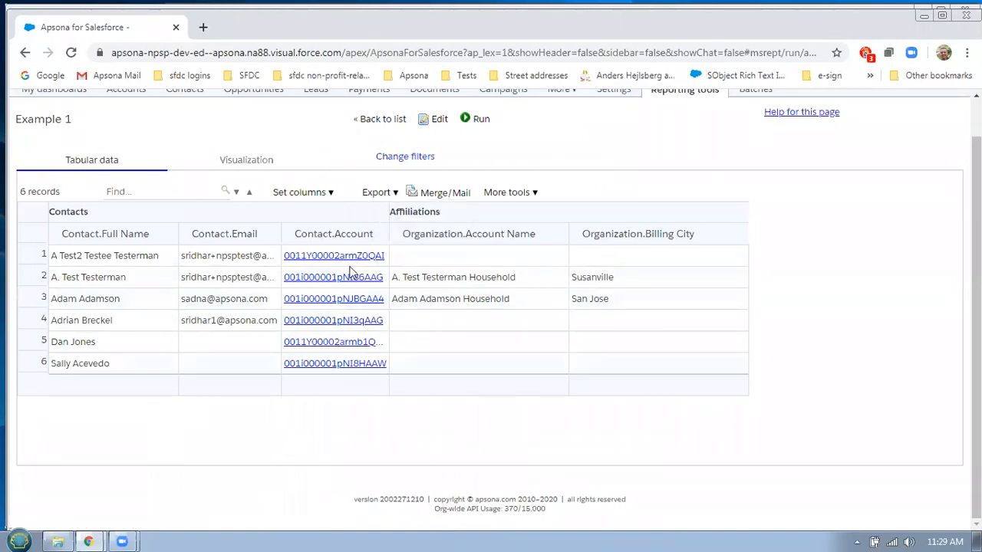
click(394, 127)
Run Example 2 and save its results as an Excel (XLS) file
mouse_move(319, 154)
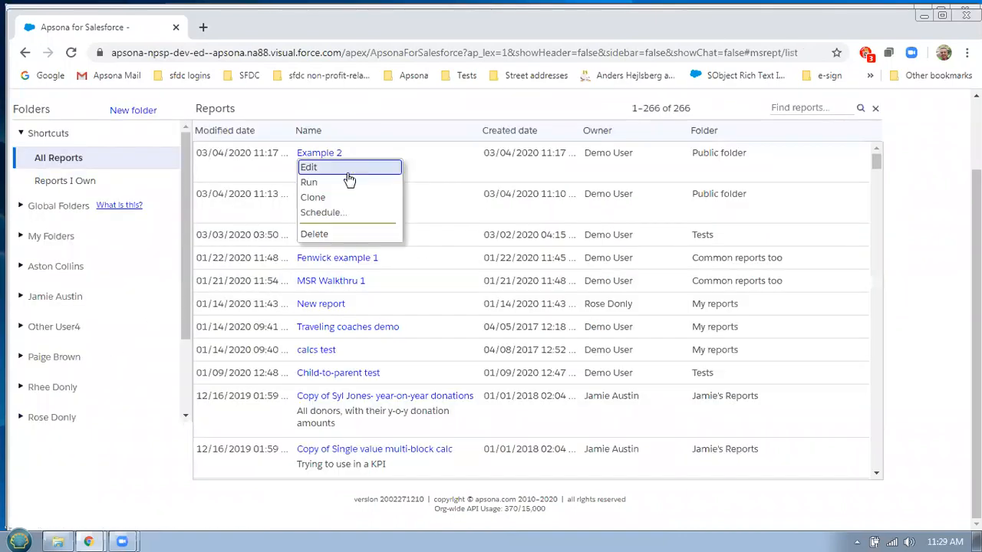
click(346, 182)
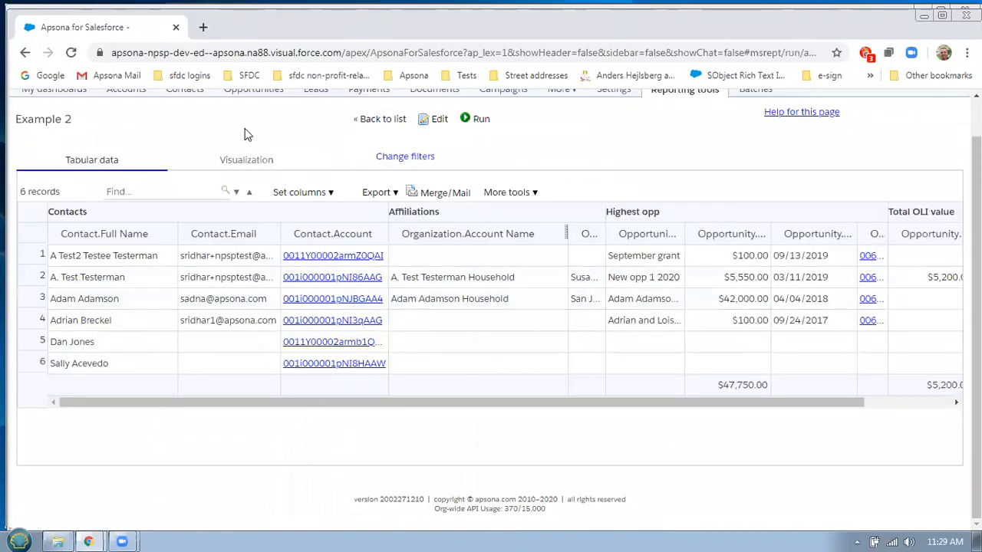
click(384, 196)
click(412, 226)
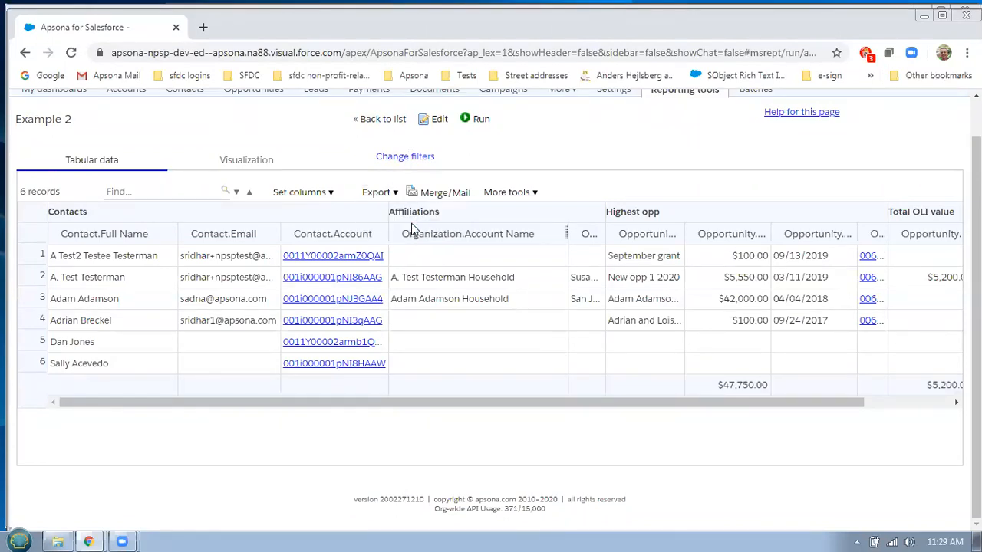
click(482, 352)
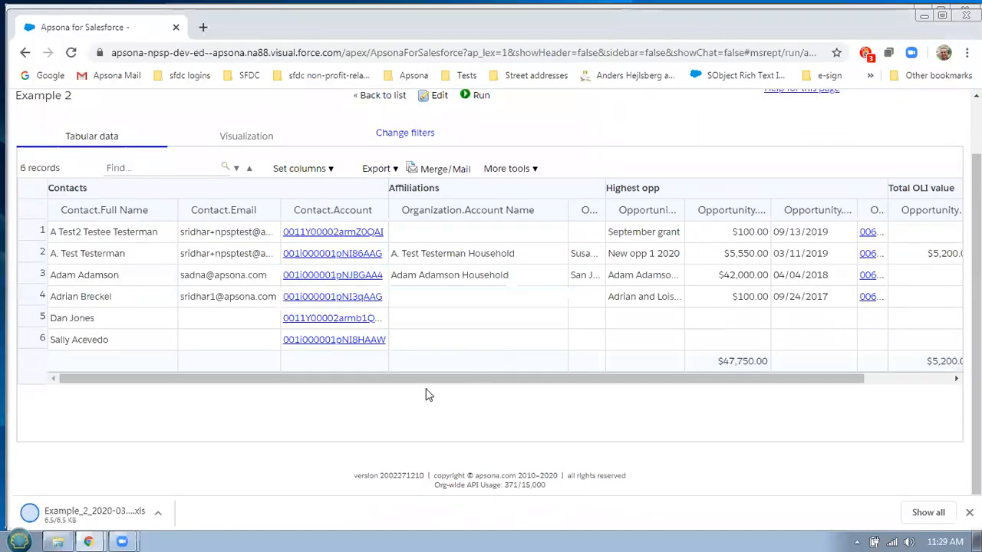
Open Example_2_2020-03-04_1129.xls with editing enabled and check the $47,750.00 SUM in G10
click(97, 512)
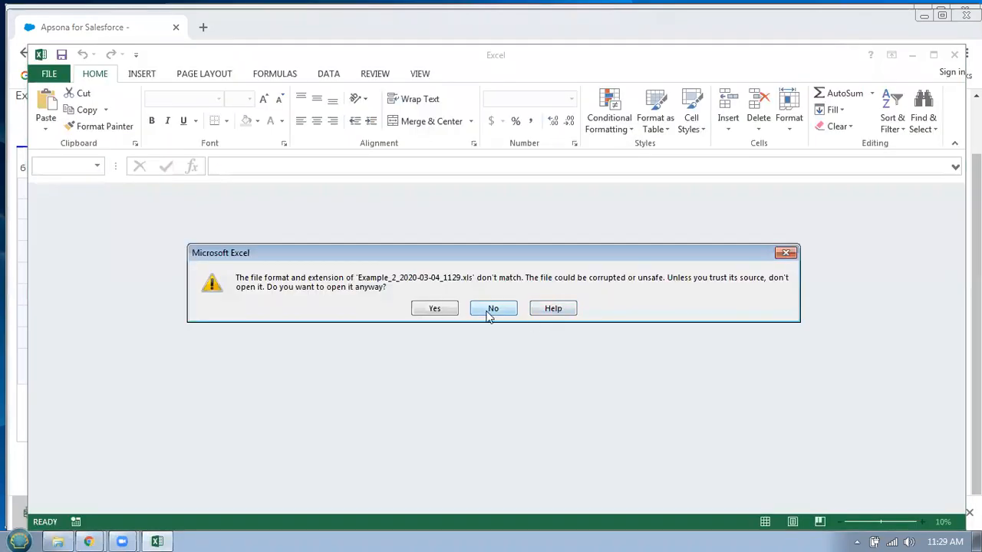
click(451, 309)
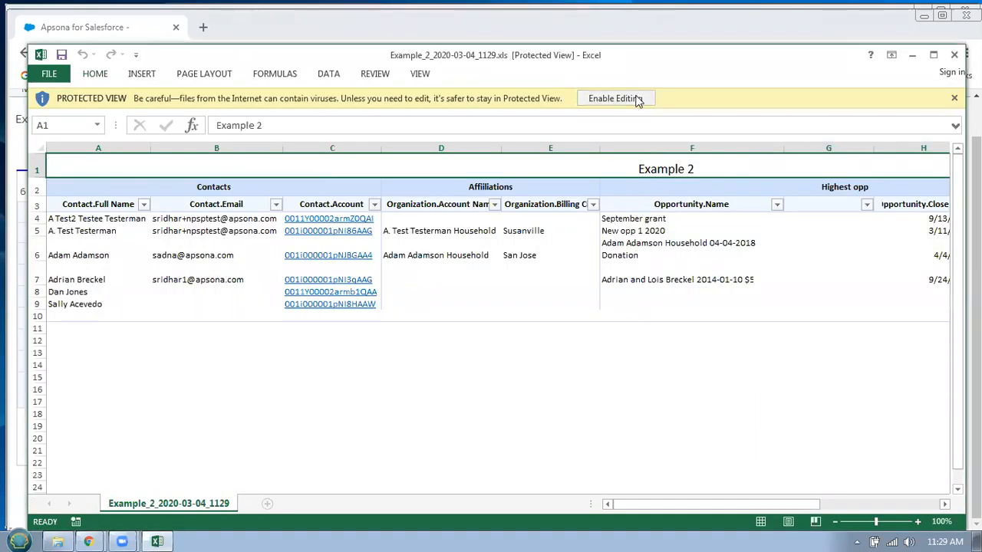
click(614, 98)
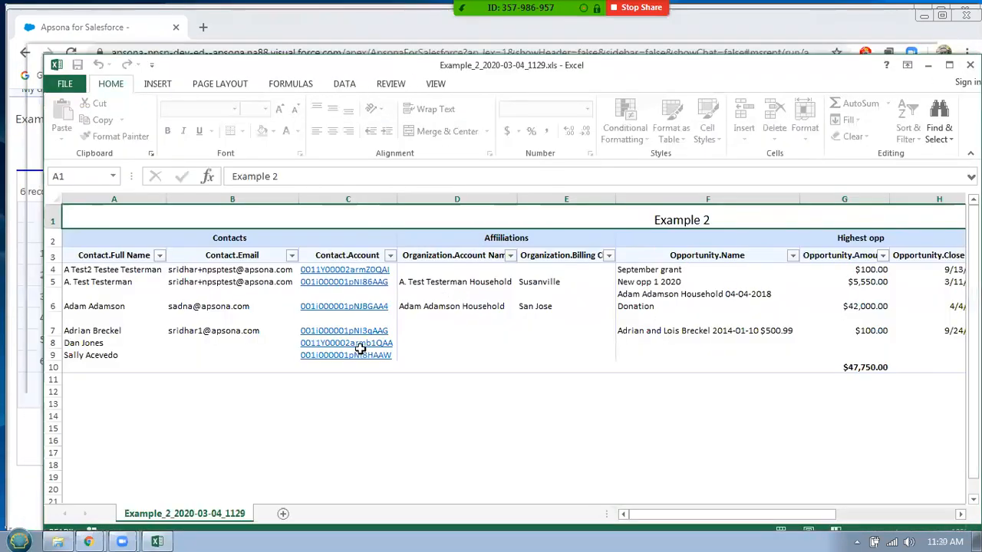
drag(688, 520, 748, 519)
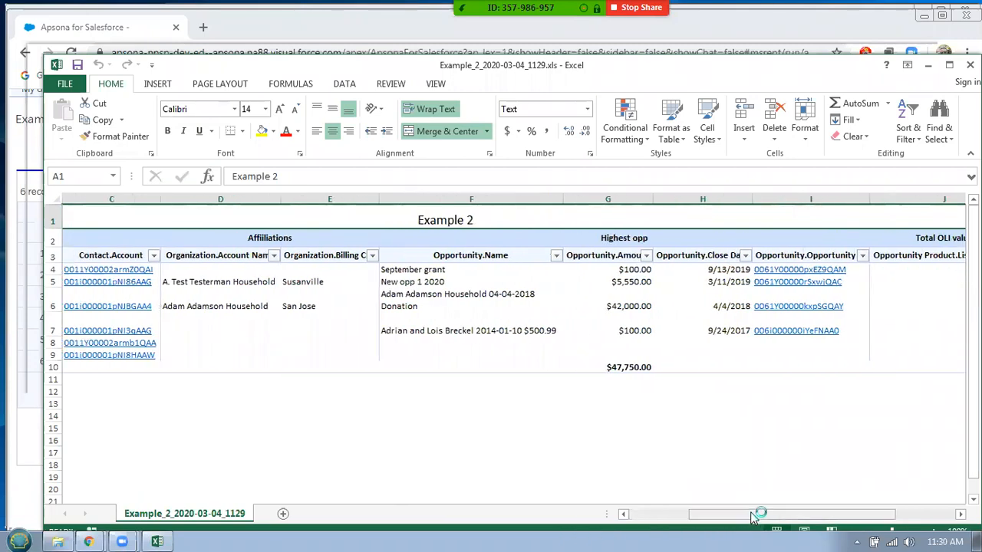
click(646, 366)
drag(842, 519, 882, 518)
click(698, 516)
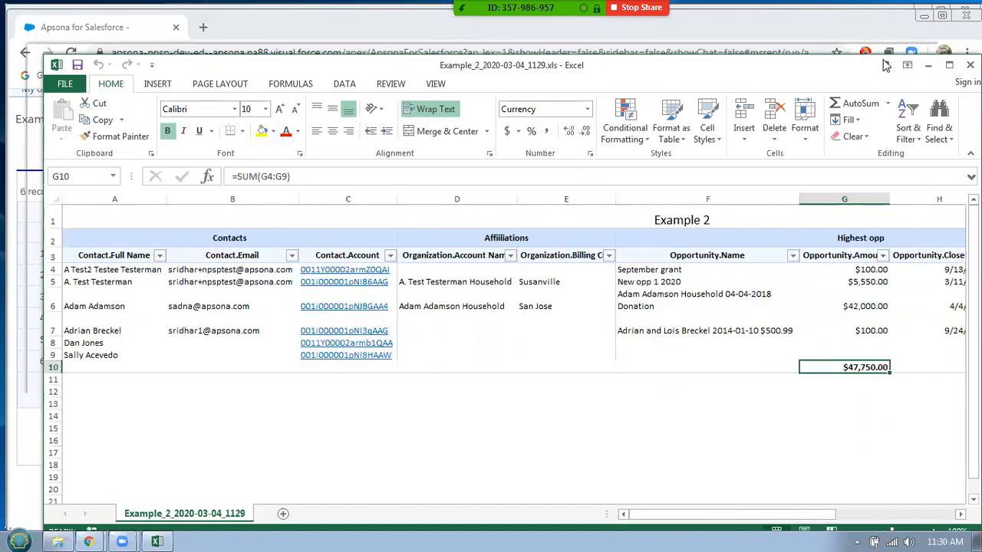
Close Excel and look through the Export and More tools menus on the Example 2 results
click(970, 65)
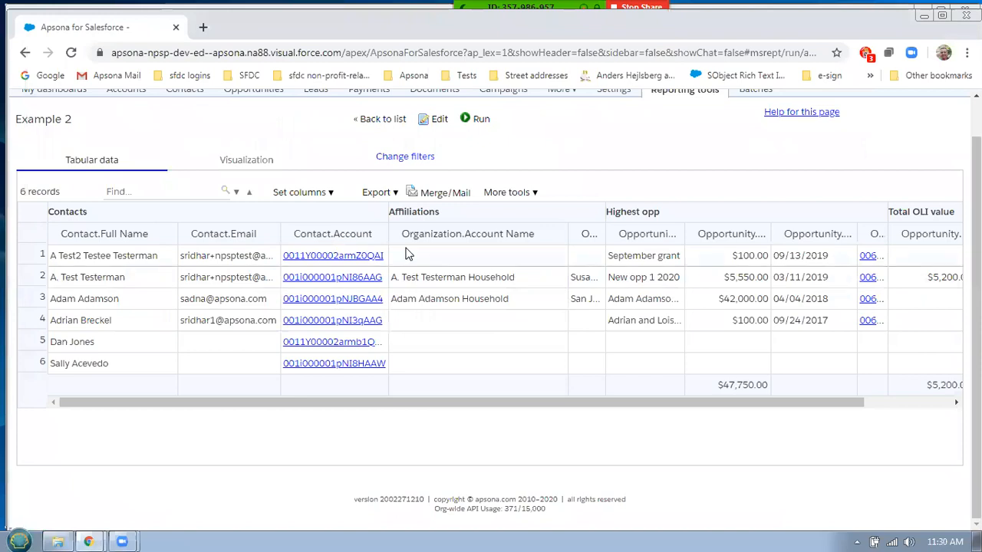
click(375, 192)
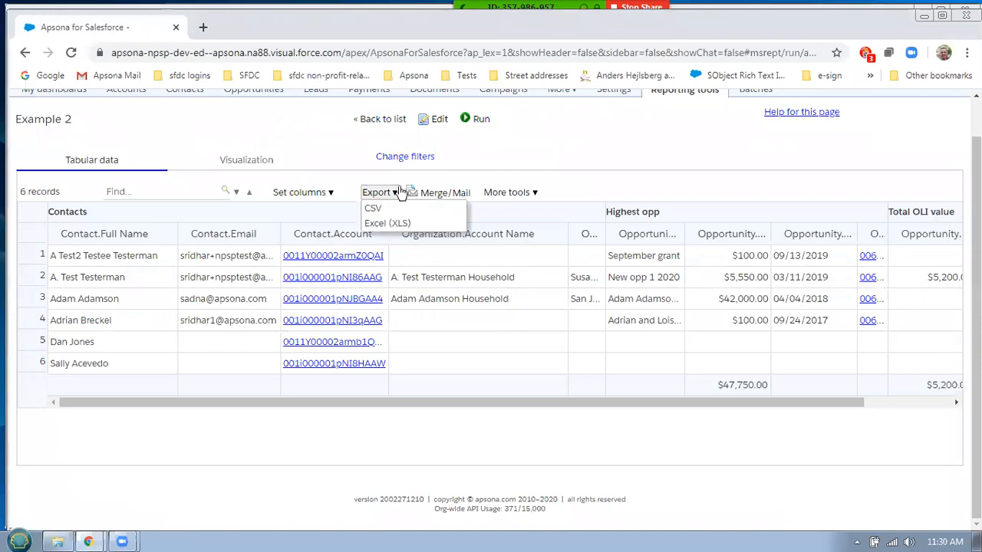
click(565, 168)
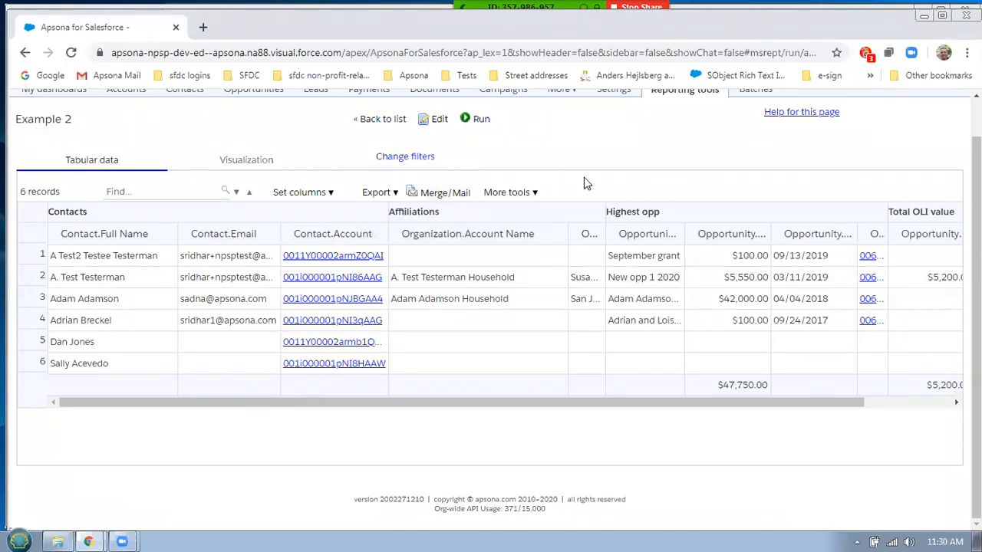
click(532, 195)
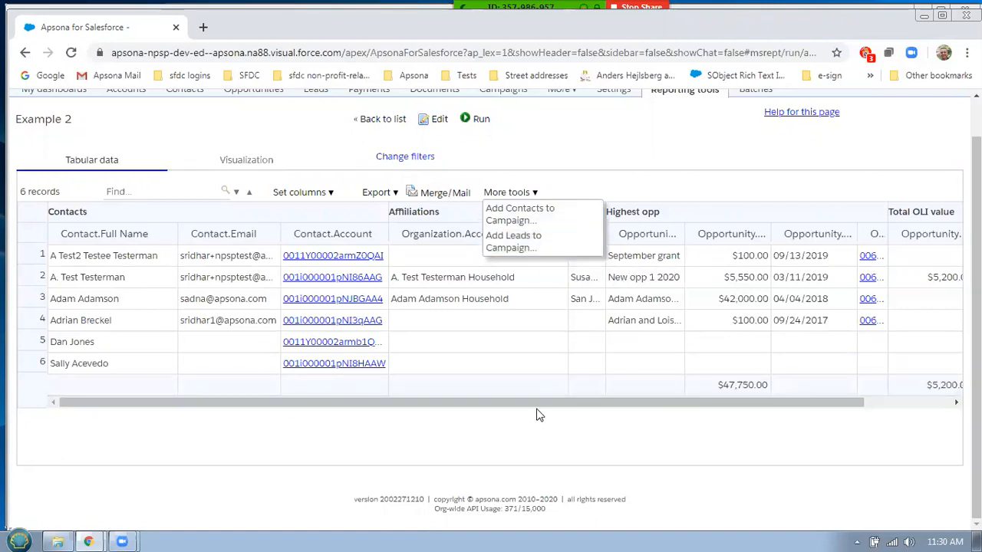
click(526, 407)
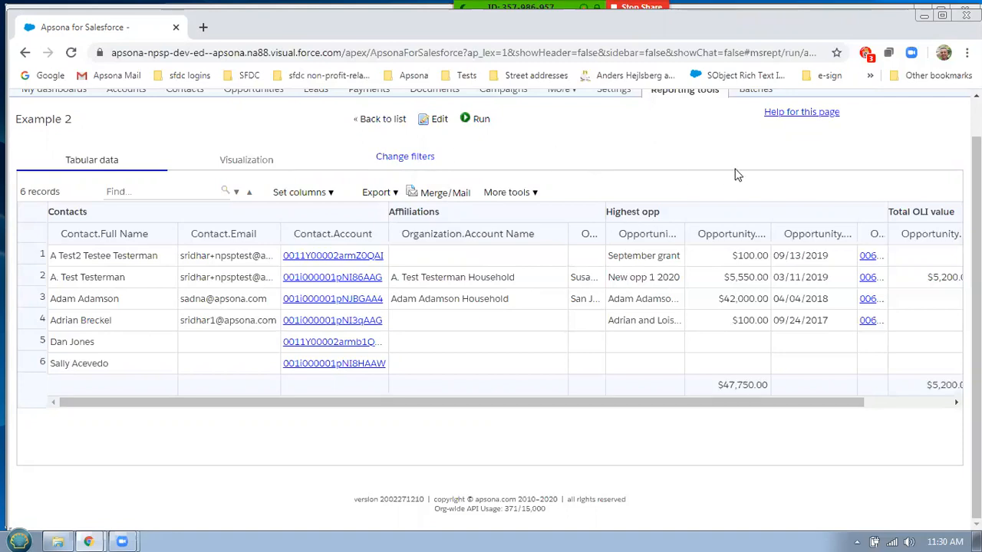
Review the filters (Affiliation.Role equals board member, Close Date 2017–2020) and cancel unchanged
scroll(741, 172, up, 1)
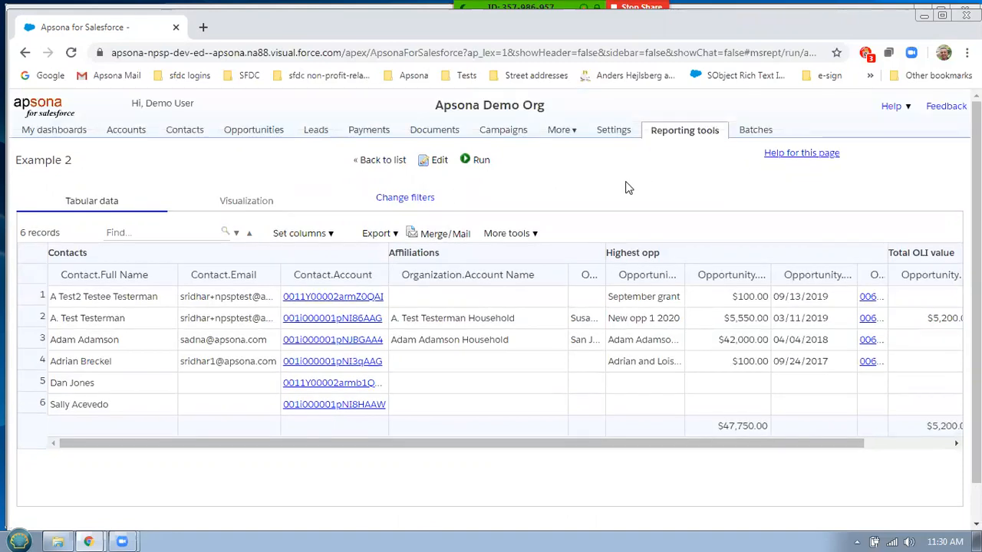
click(428, 201)
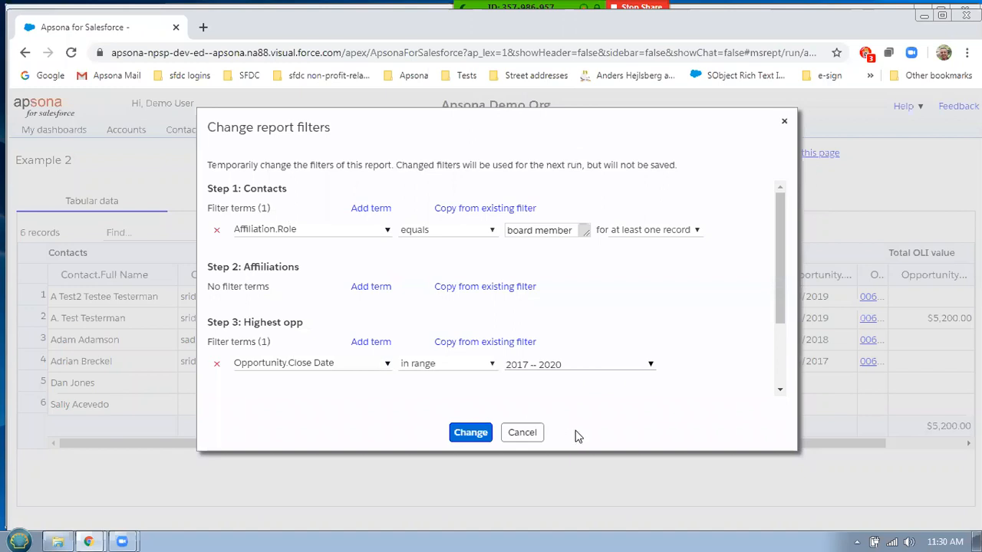
click(535, 434)
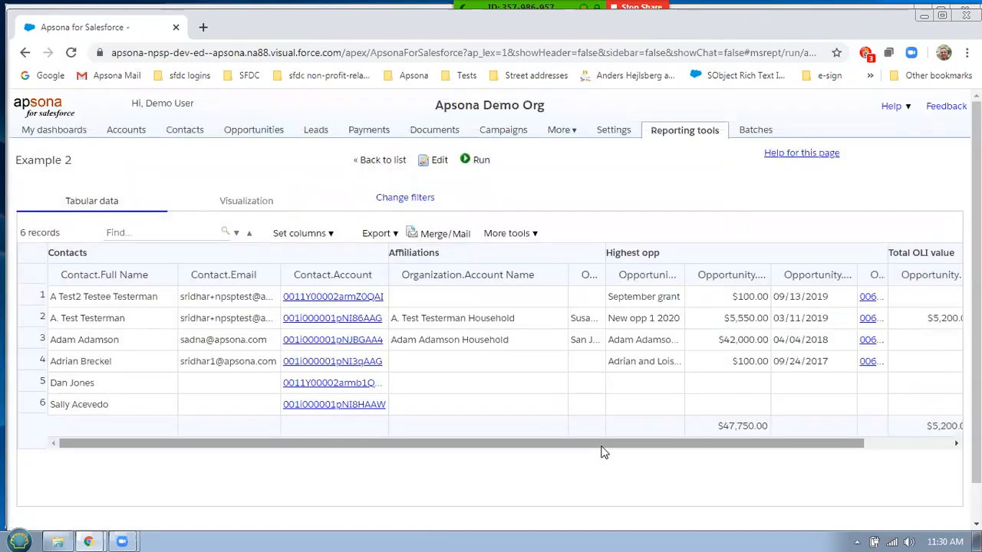
Return from the Example 2 results to the Multi-step reports list
click(930, 444)
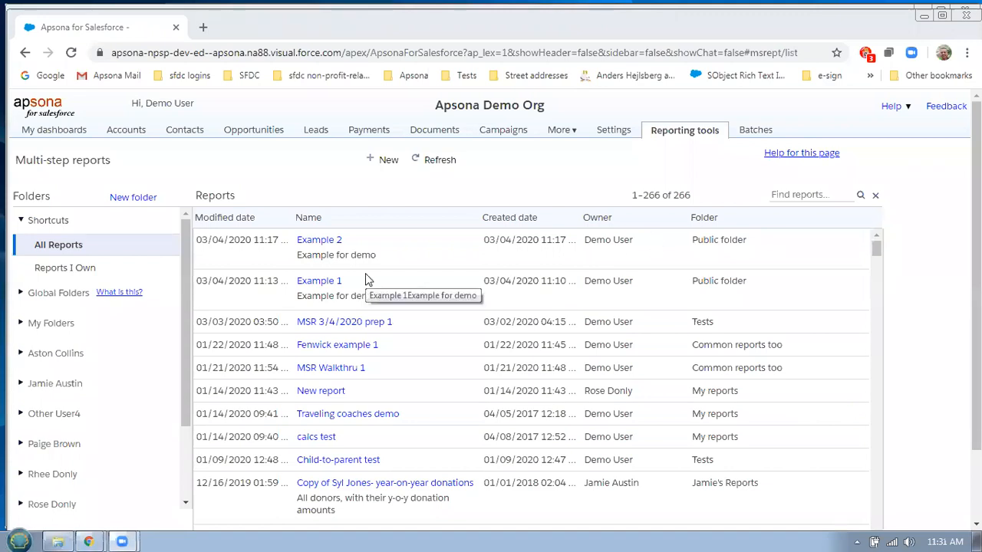
click(142, 203)
click(234, 346)
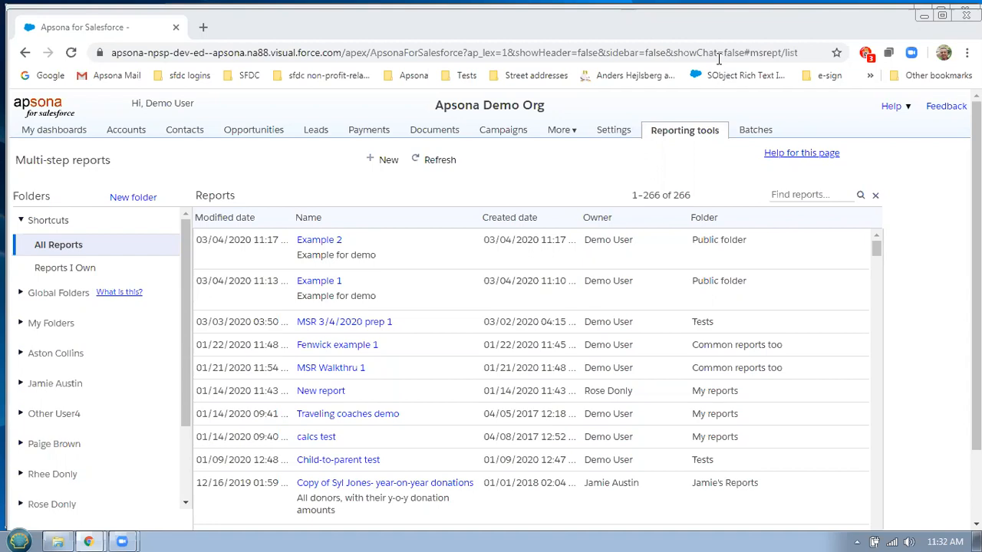
click(341, 261)
Edit Example 2 and change the Contacts step's Contact.Full Name column label to 'Name'
click(362, 259)
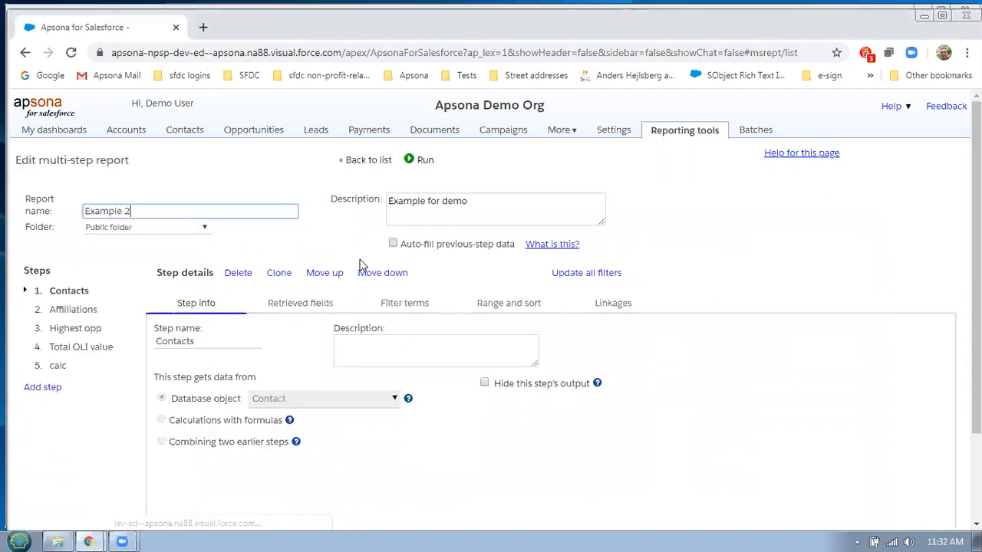
click(288, 311)
scroll(773, 281, down, 1)
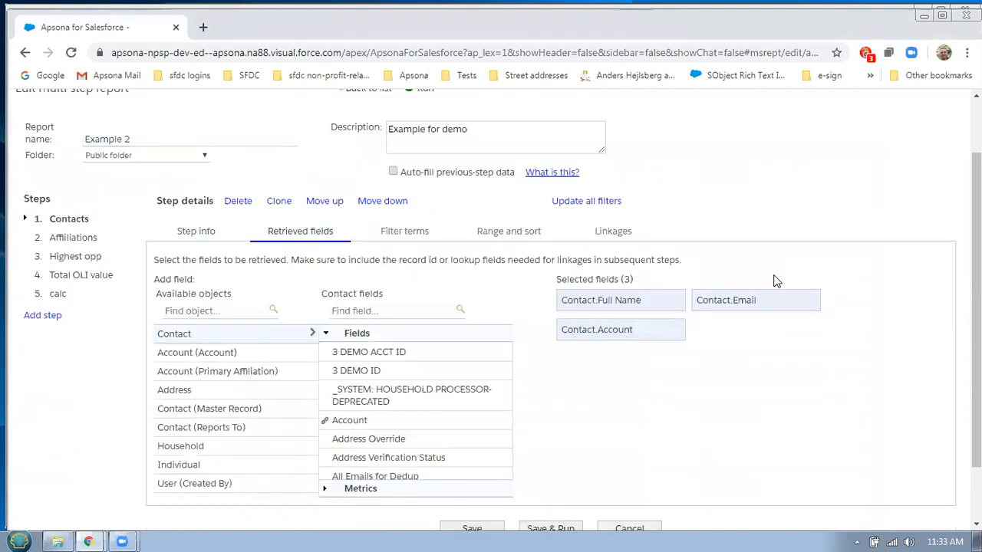
click(662, 302)
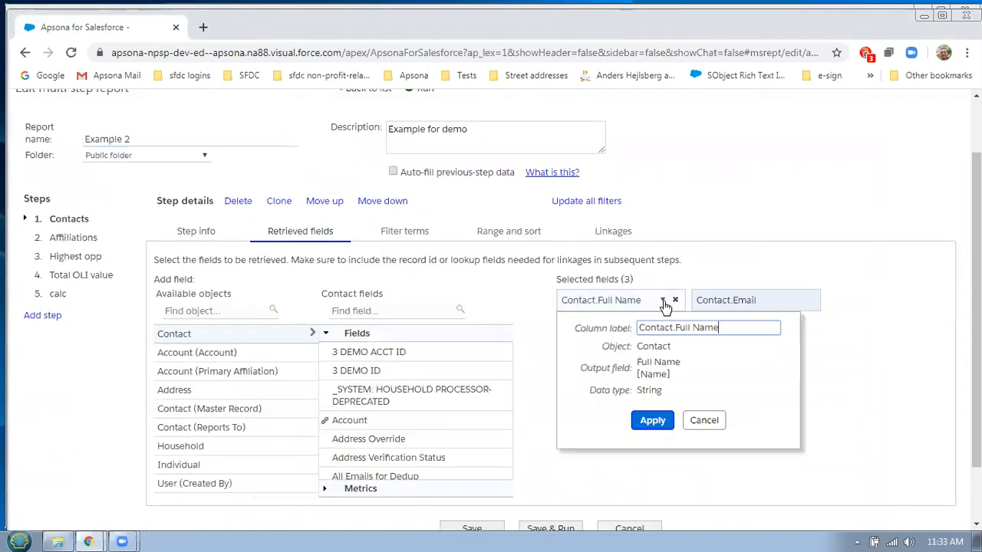
drag(731, 328, 593, 328)
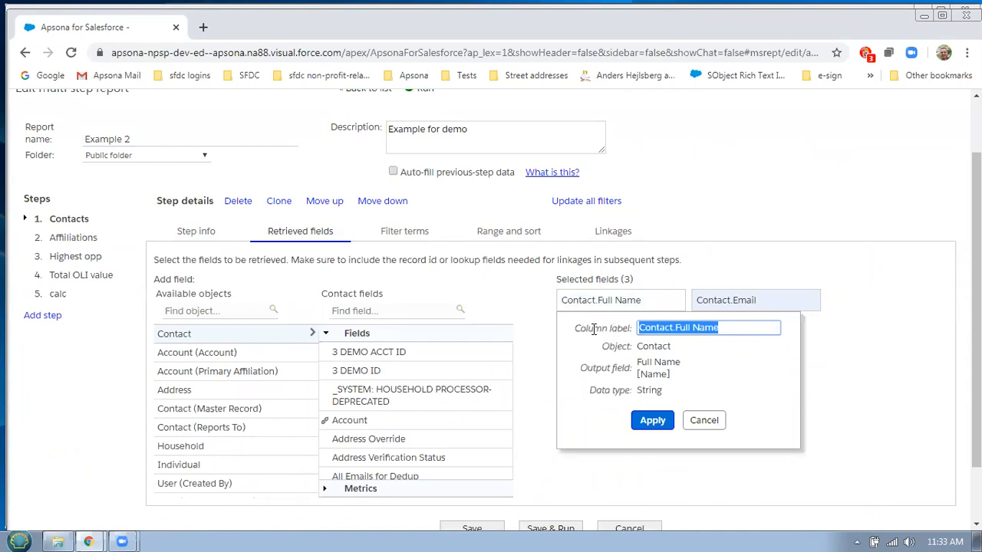
text(Name)
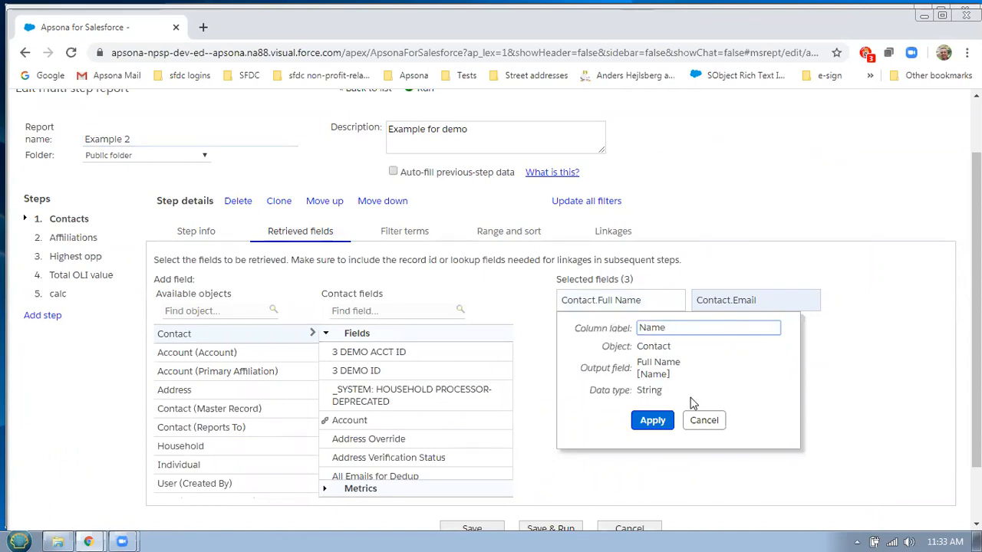
click(652, 420)
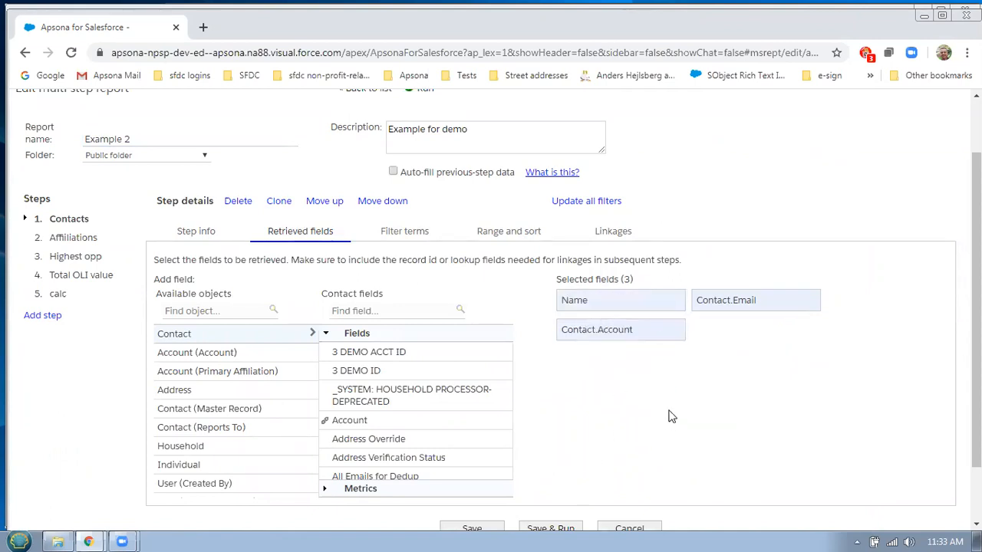
scroll(668, 417, down, 1)
Save and run Example 2, briefly check Google Sheets, then review the six-record results
click(550, 458)
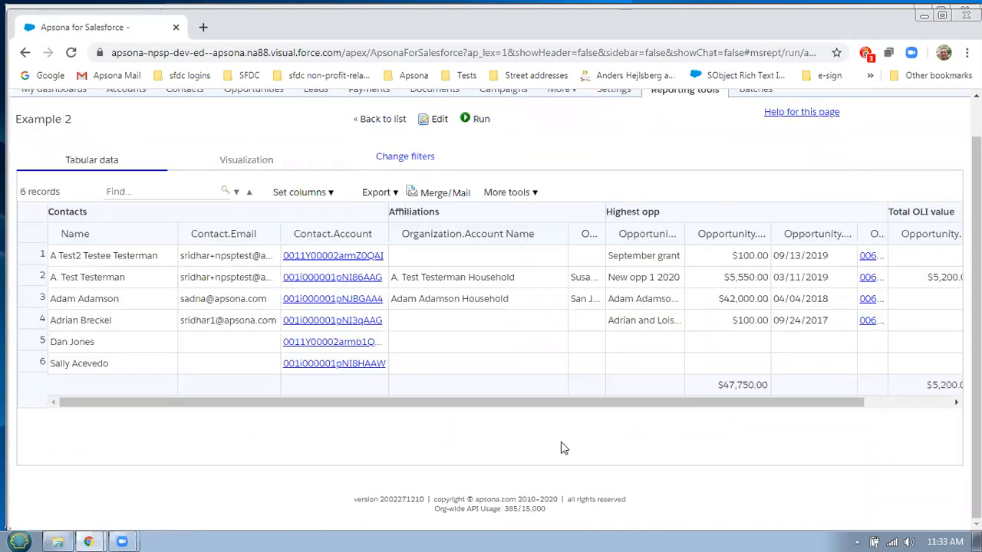
key(alt+Tab)
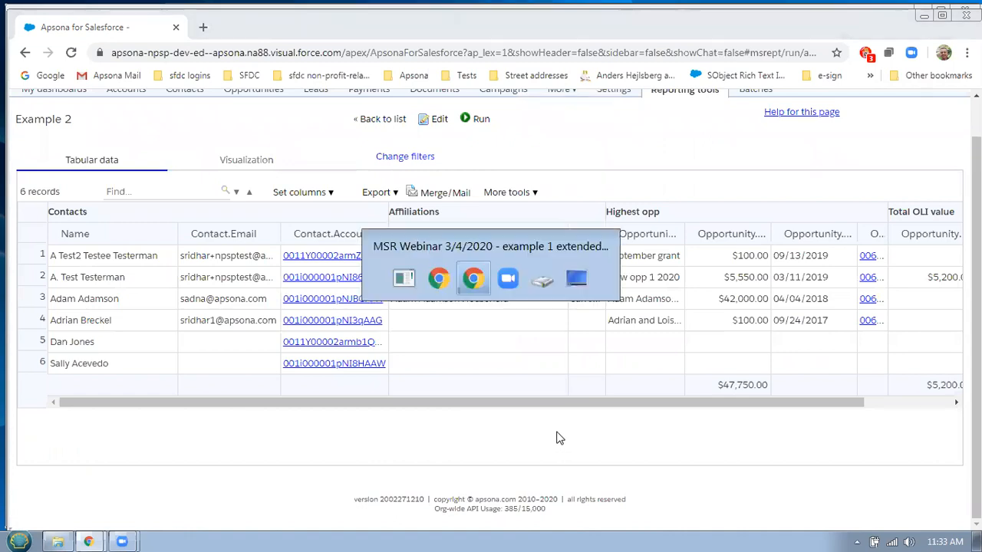
key(alt+Tab)
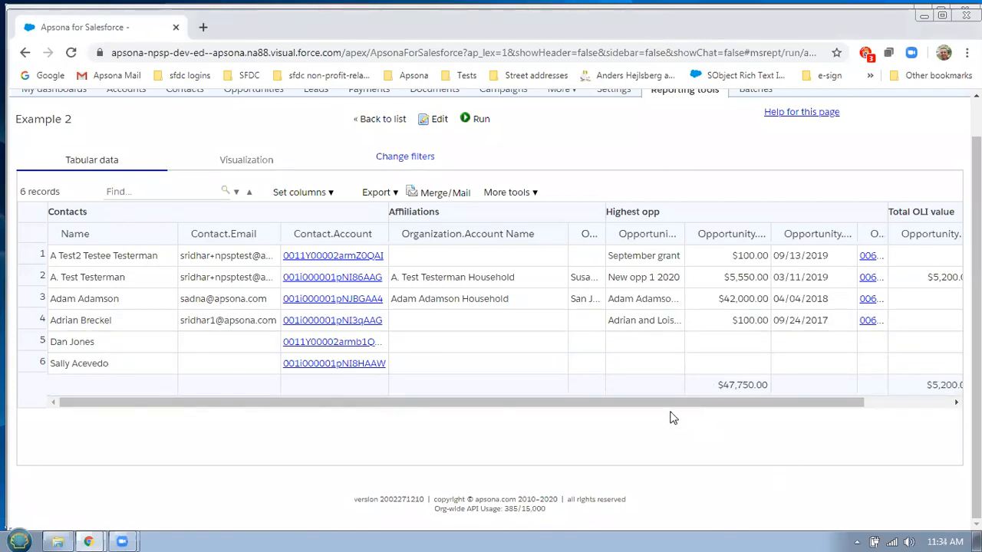
scroll(561, 190, up, 1)
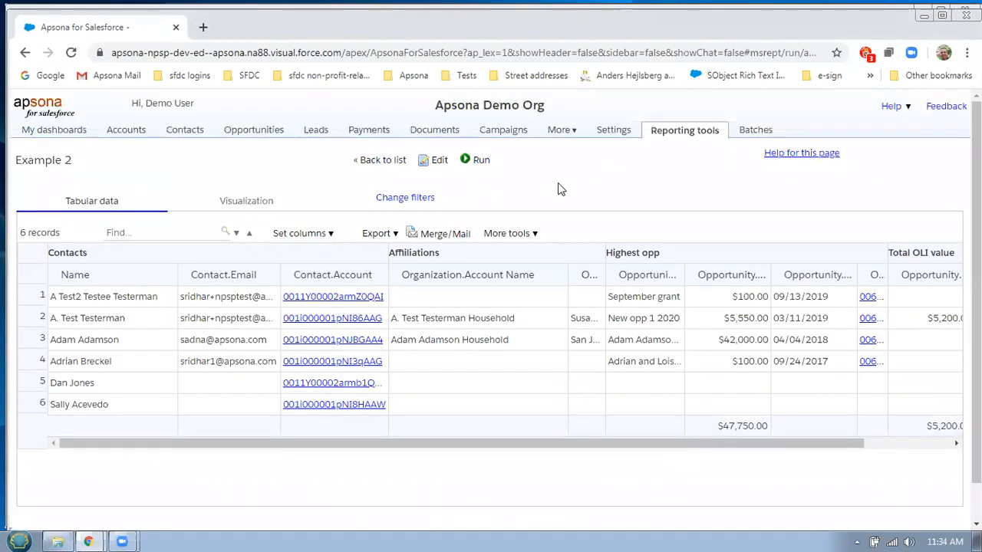
Set the Highest opp step to retrieve the first 1 record ranked by Amount
click(436, 161)
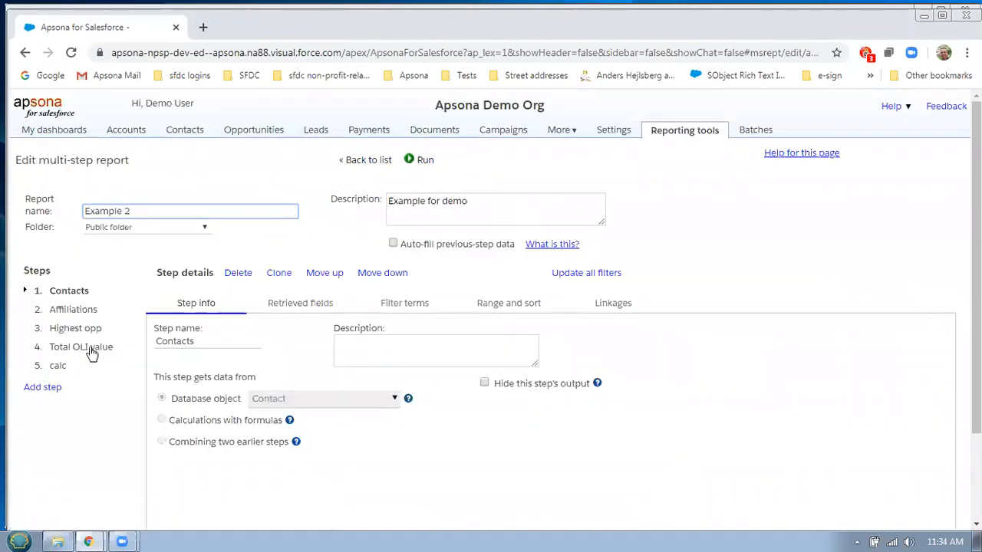
click(90, 329)
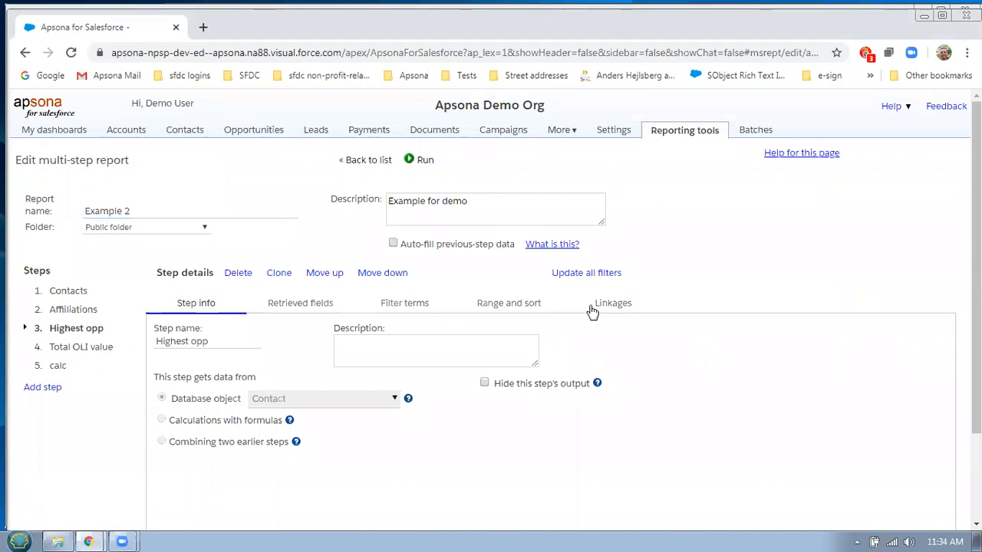
click(534, 305)
scroll(587, 311, down, 3)
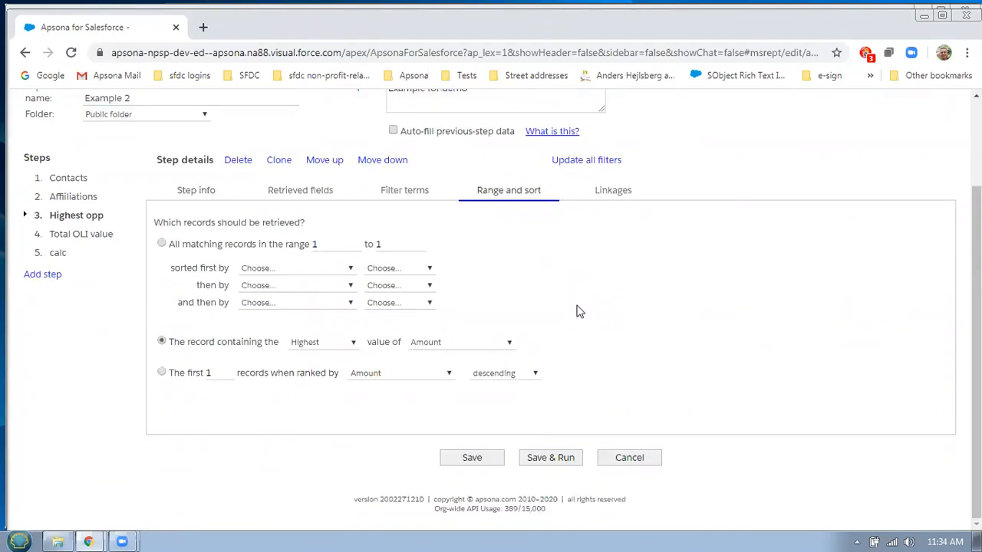
click(183, 375)
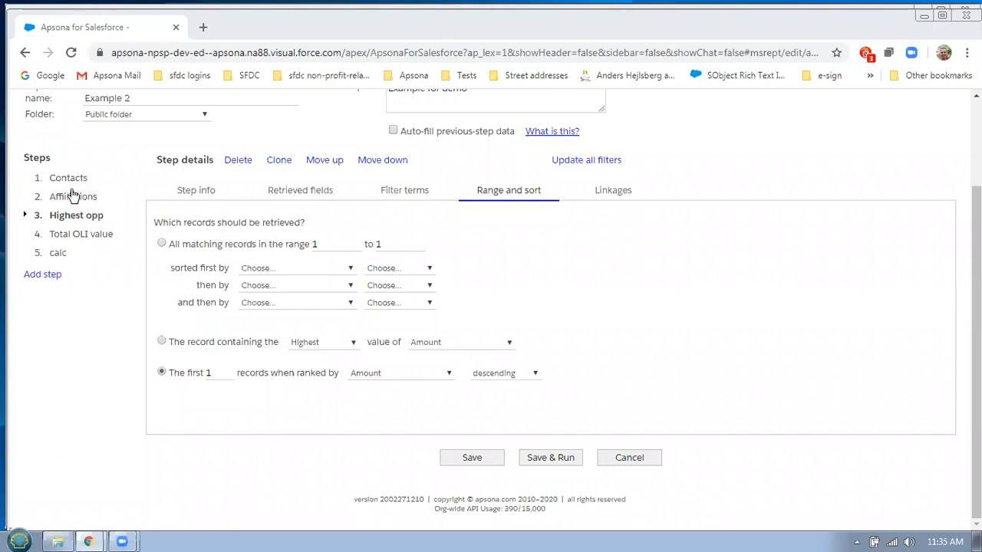
Add a sixth step named New step, then return to the Contacts step
click(105, 276)
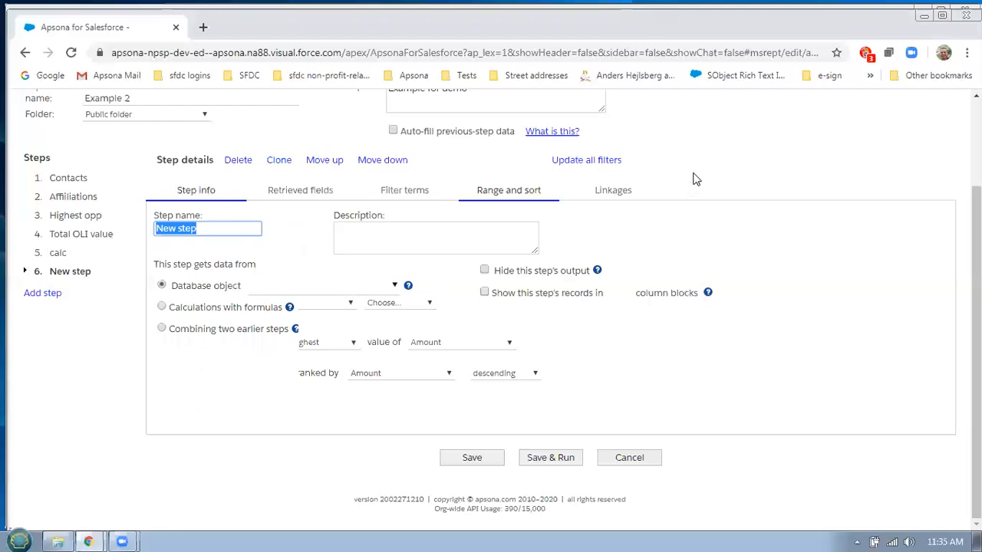
click(83, 181)
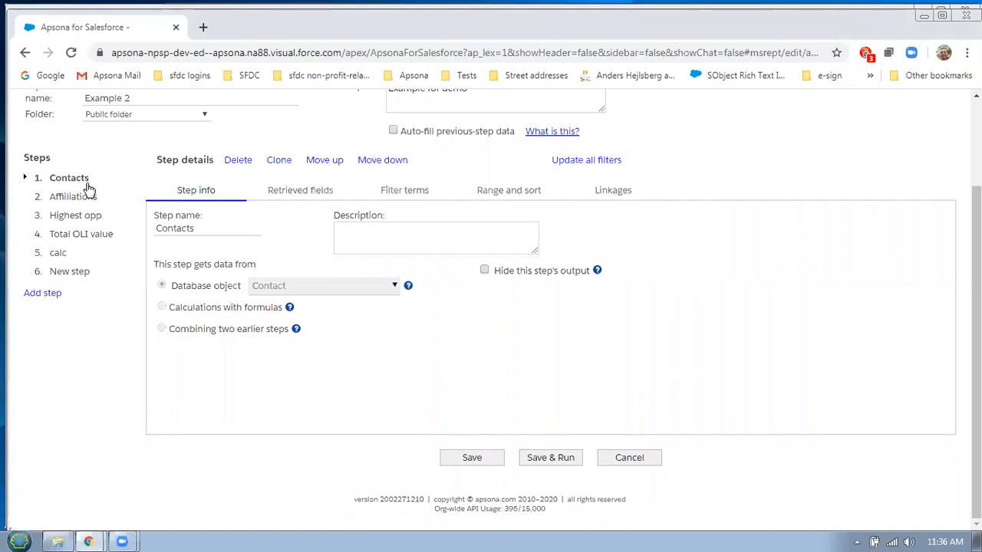
Show the Contacts step's filter terms and open the field picker for its Affiliation.Role term
click(394, 201)
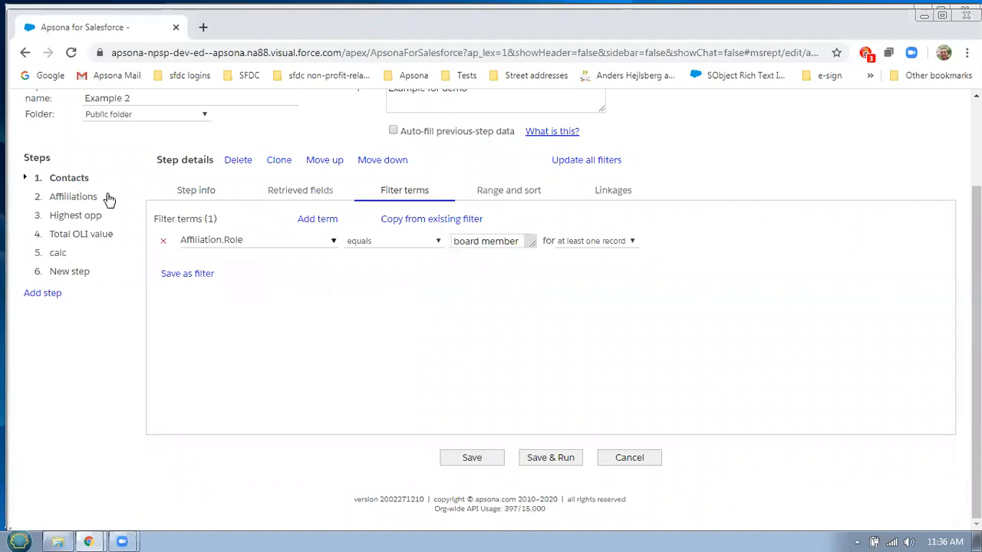
click(332, 241)
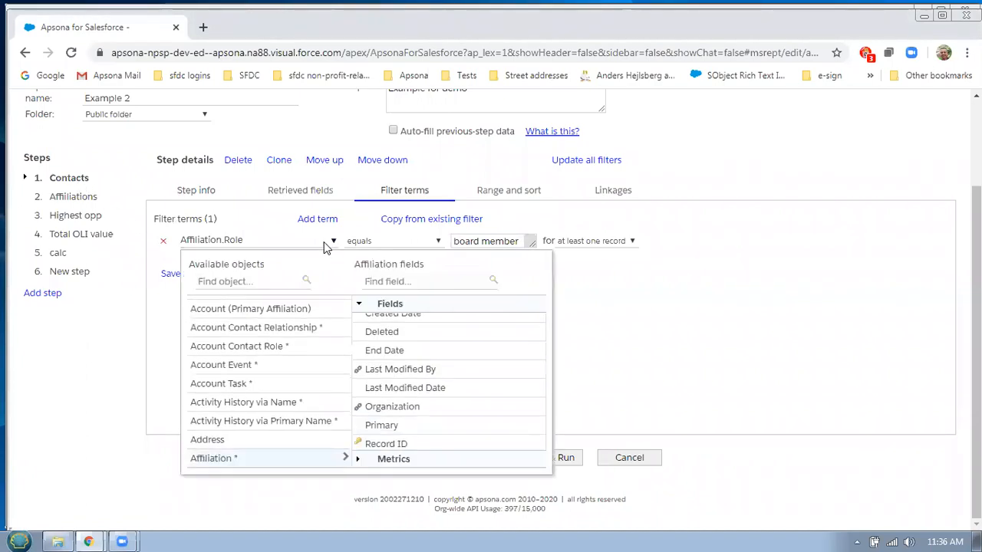
click(655, 307)
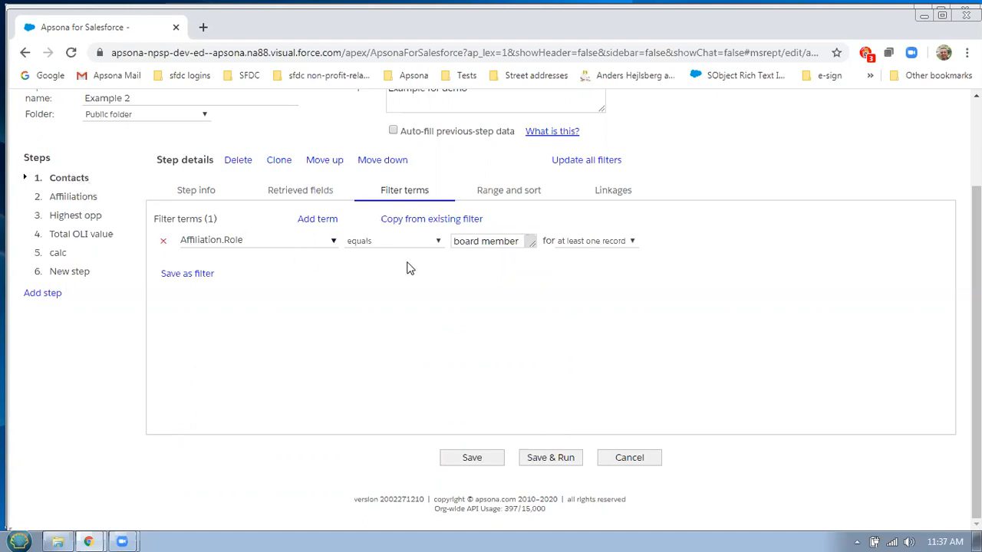
click(332, 242)
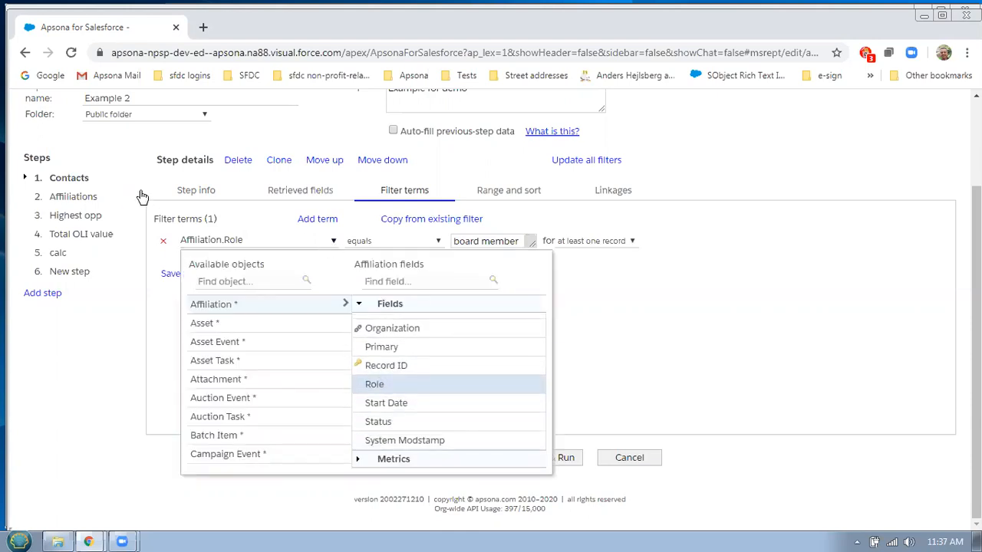
Set the Contacts filter to Affiliation.Record ID exists, then open the Total OLI value step
click(395, 367)
click(408, 241)
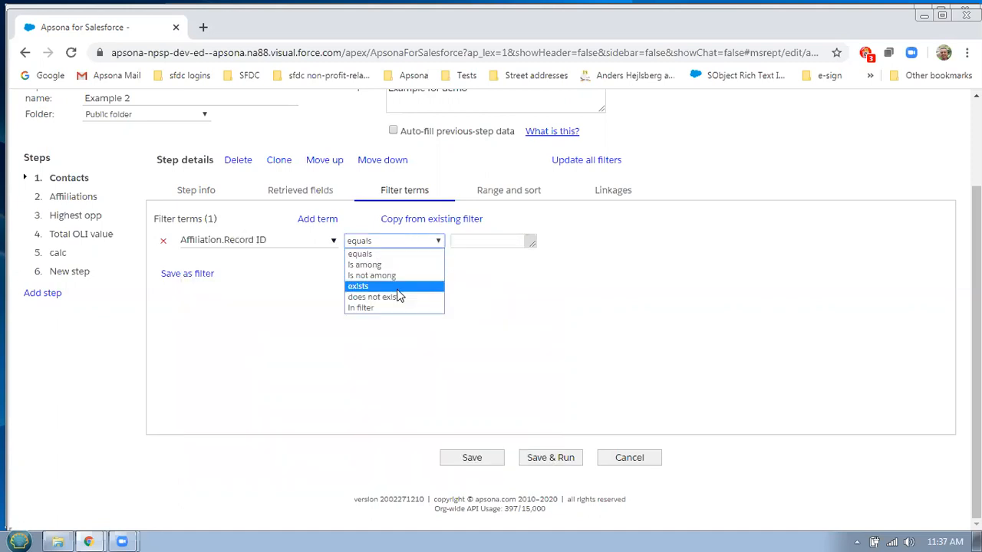
click(398, 289)
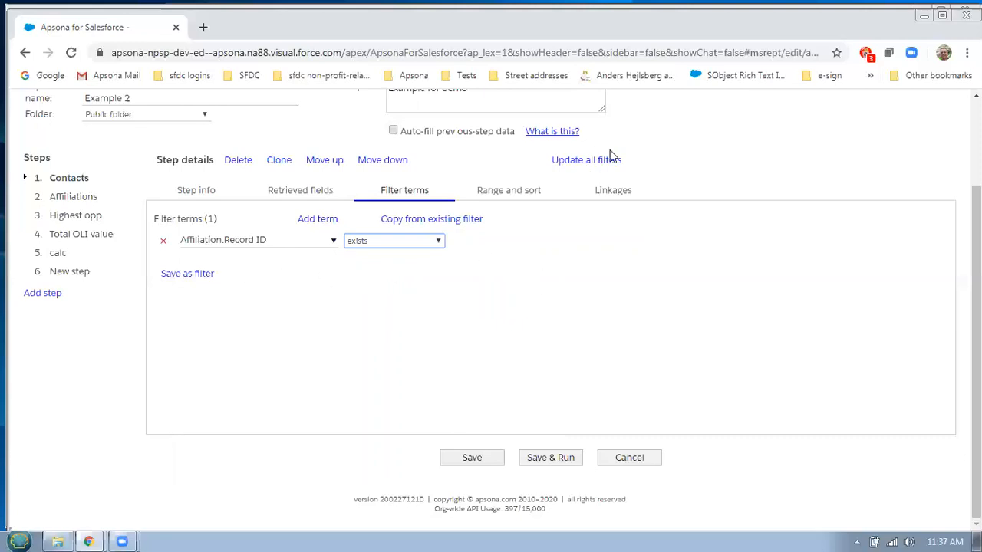
click(566, 23)
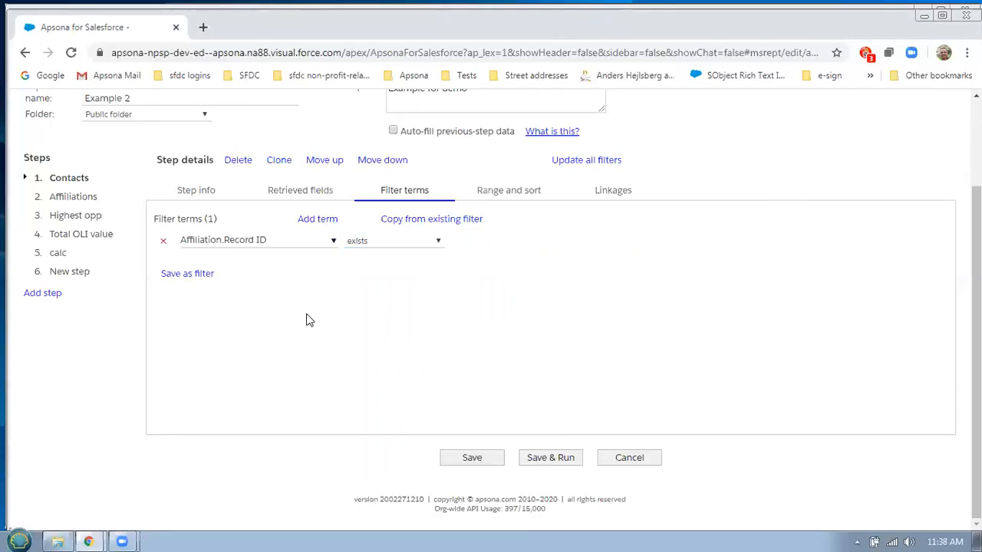
click(94, 239)
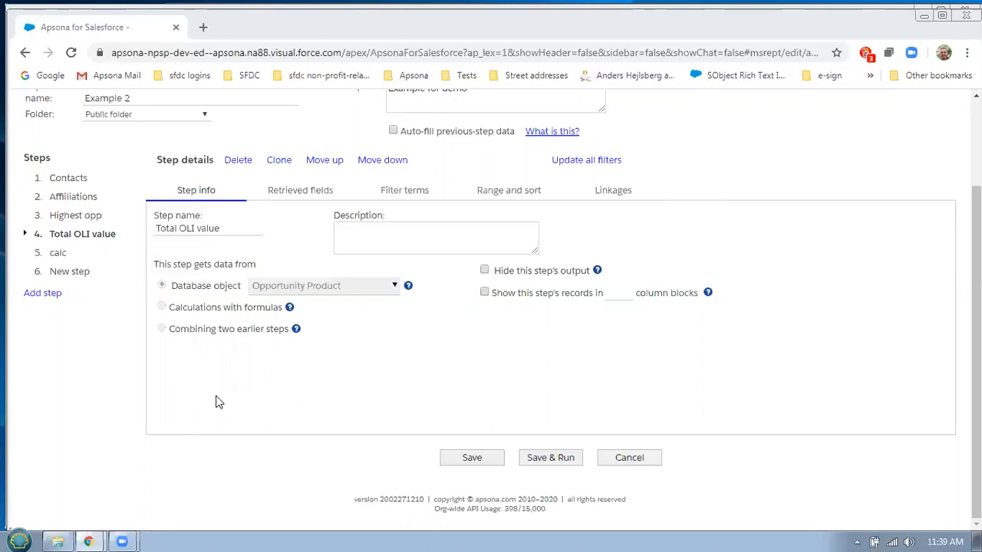
Open the apsona.com home page in a new browser tab from the Apsona logo
click(766, 36)
scroll(598, 202, up, 2)
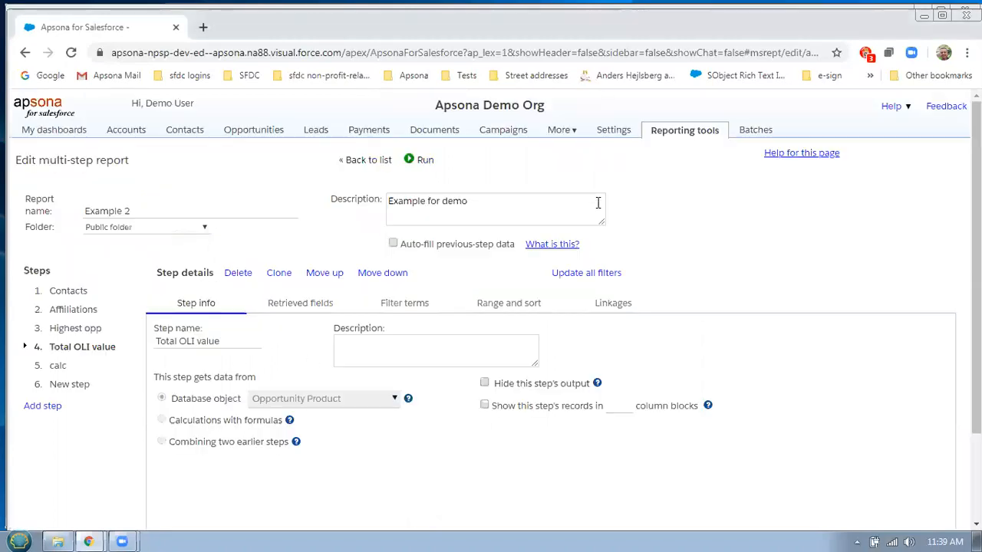
click(43, 116)
Show the Pricing page's price table, with Apsona for Salesforce at $540/yr for 3 users
mouse_move(580, 140)
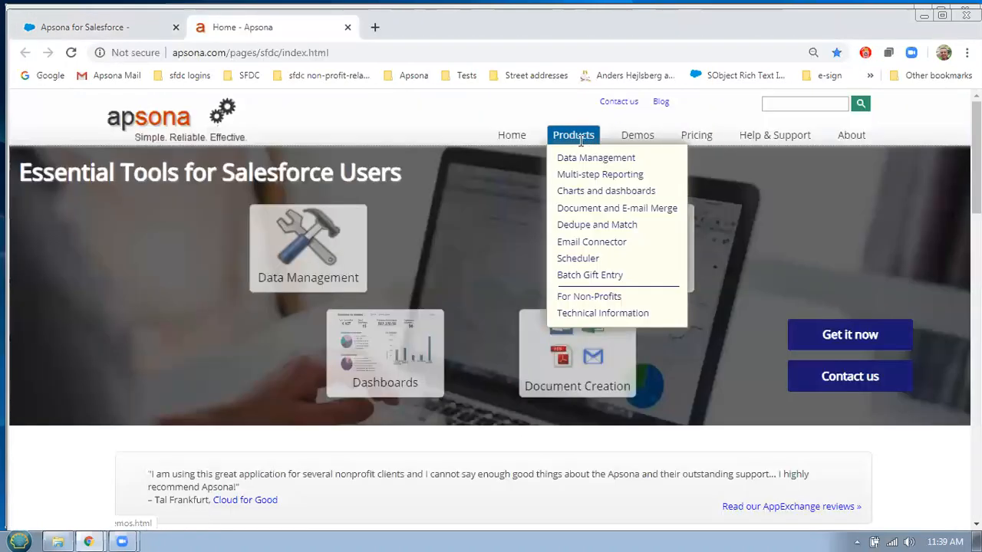
click(698, 138)
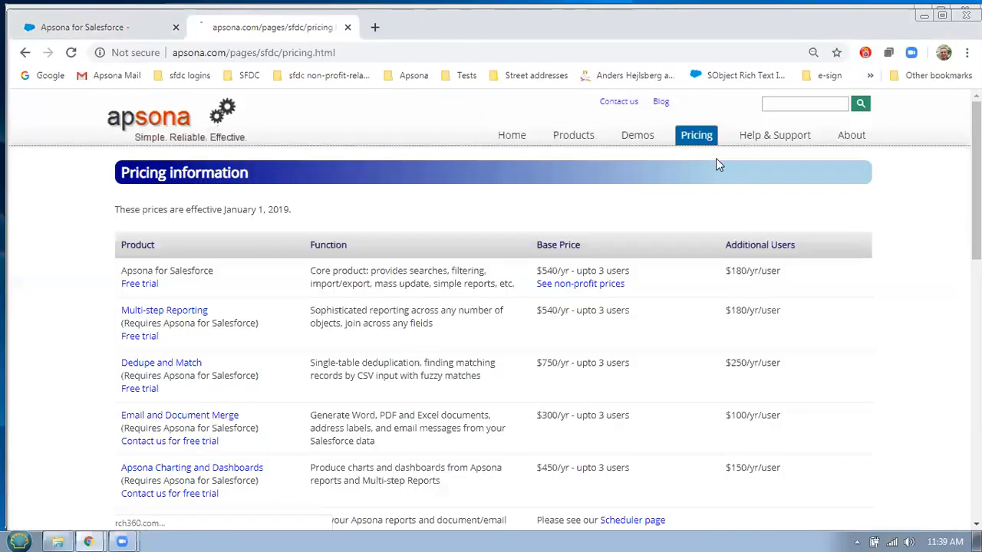
scroll(831, 302, down, 1)
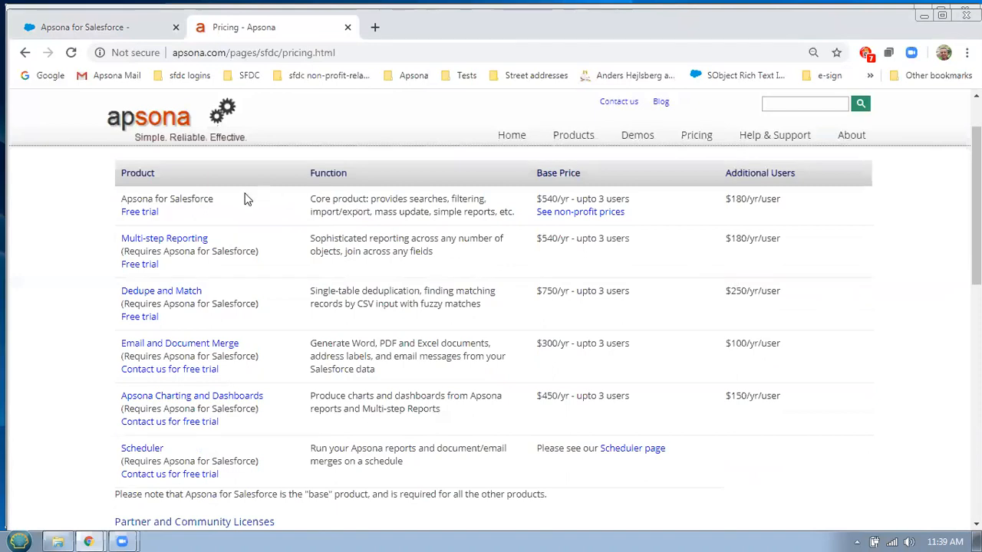
Highlight the free trial and Multi-step Reporting entries, then go to the non-profit pricing page
drag(182, 199, 306, 206)
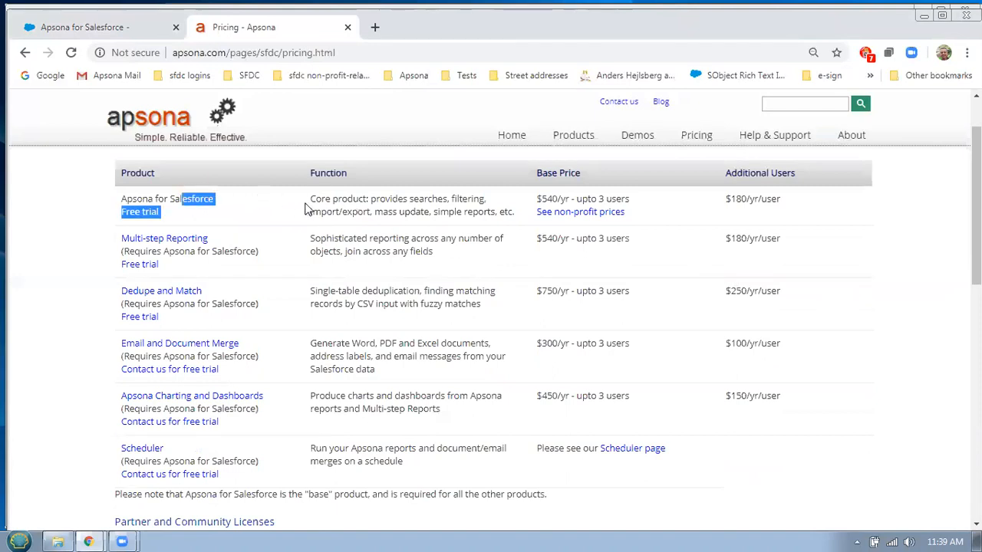
click(557, 273)
drag(273, 266, 256, 251)
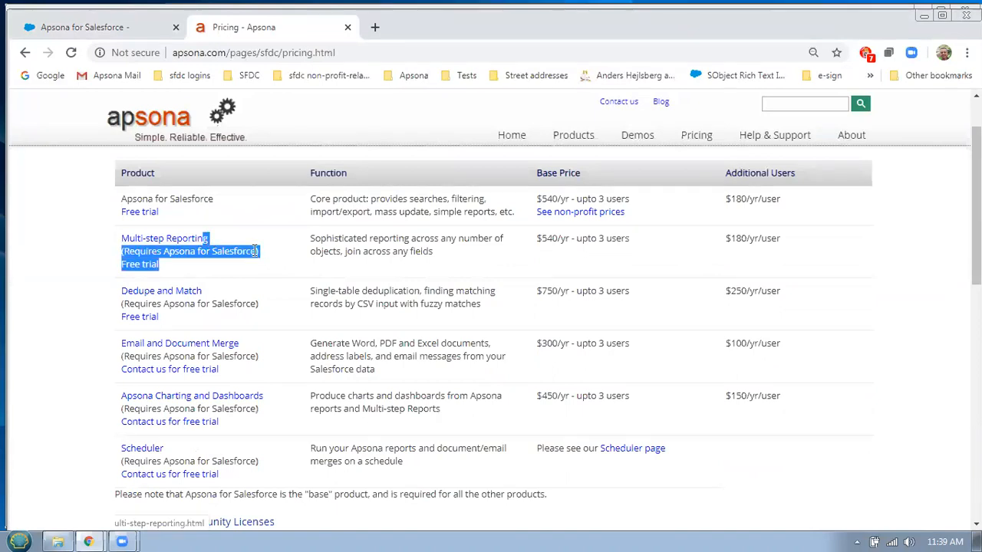
click(575, 269)
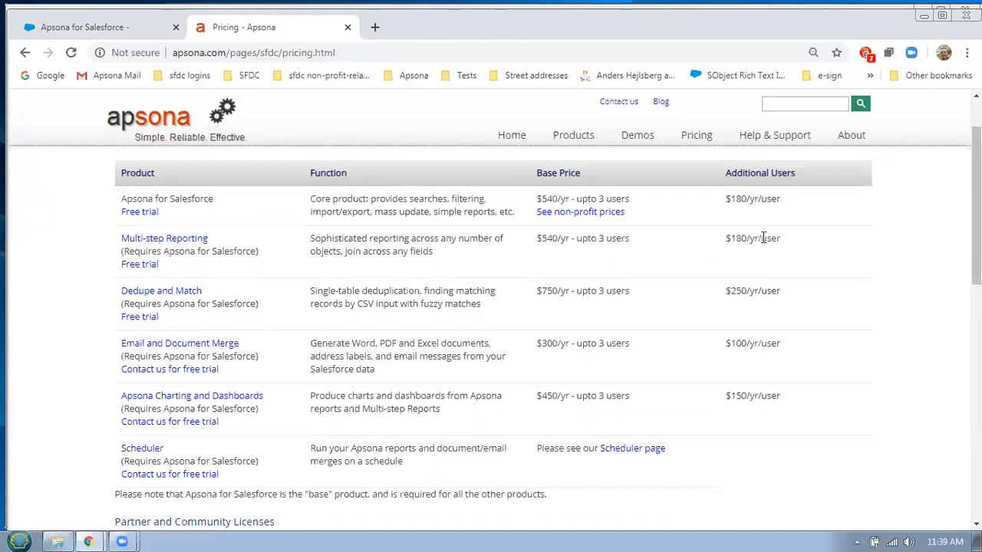
mouse_move(589, 140)
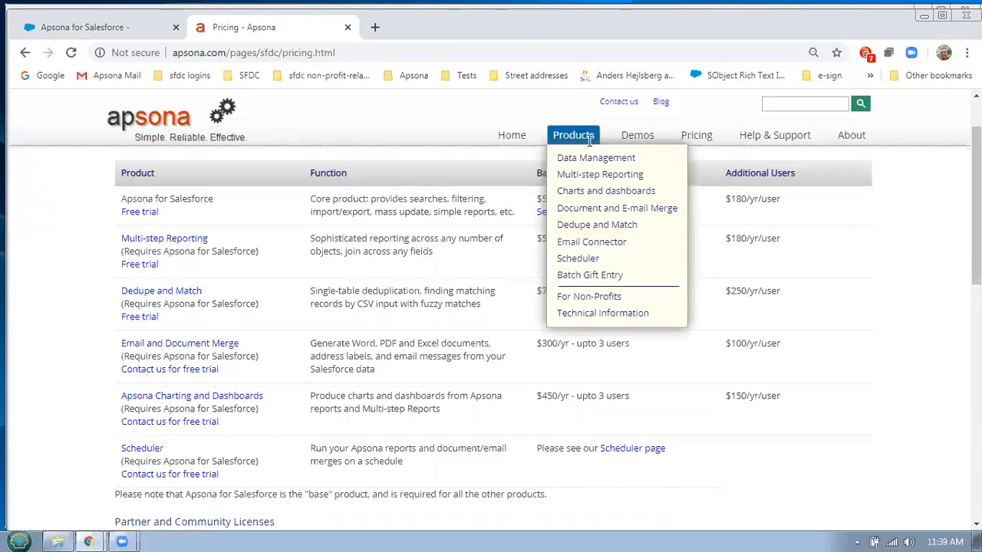
click(576, 304)
Highlight 'year' in the non-profit $140/year/user price, then return to the Salesforce report editor
scroll(760, 274, down, 5)
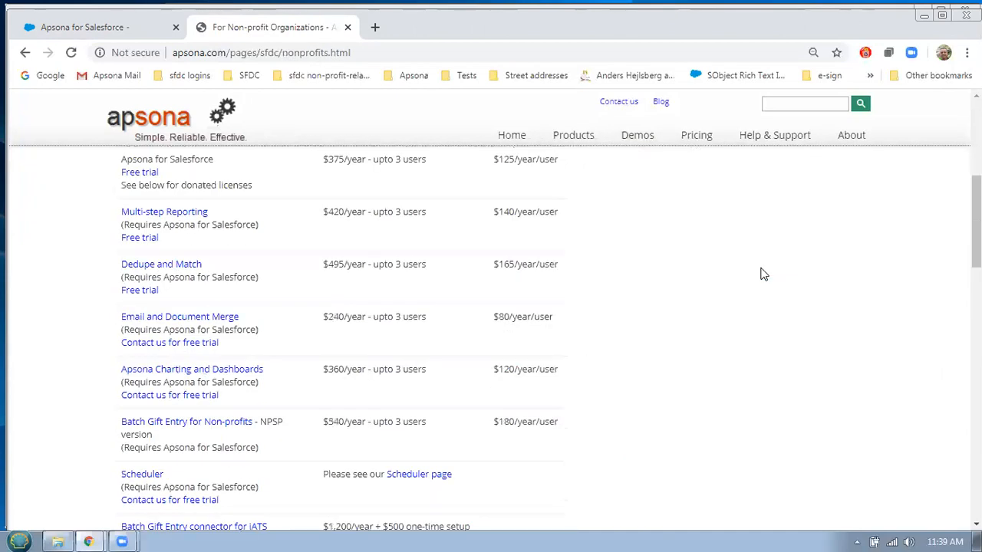
drag(522, 213, 527, 213)
click(580, 221)
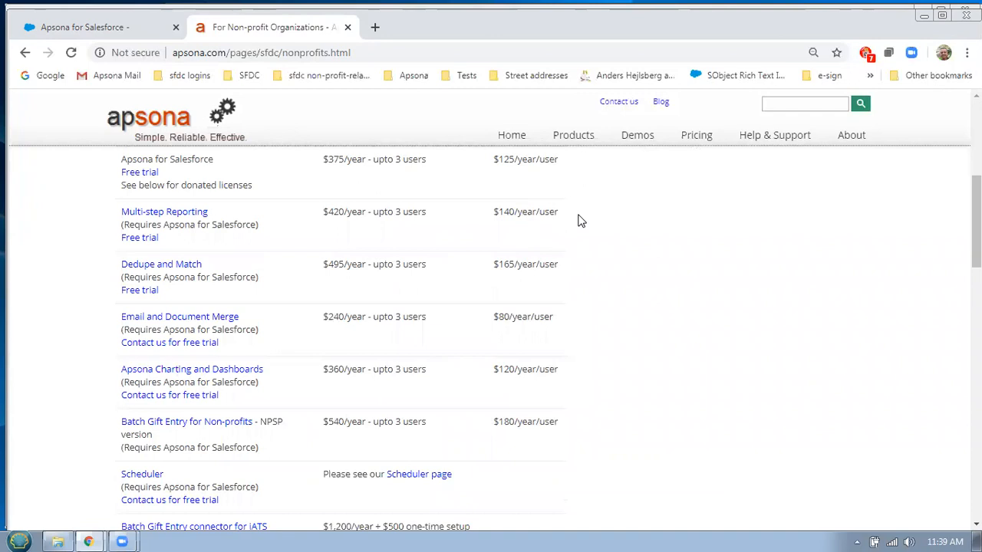
double_click(522, 214)
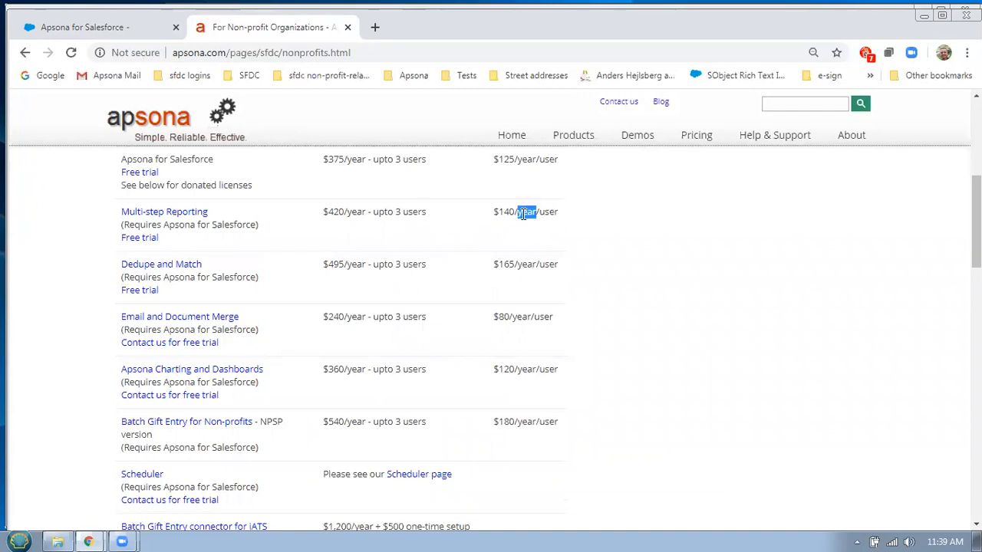
click(592, 32)
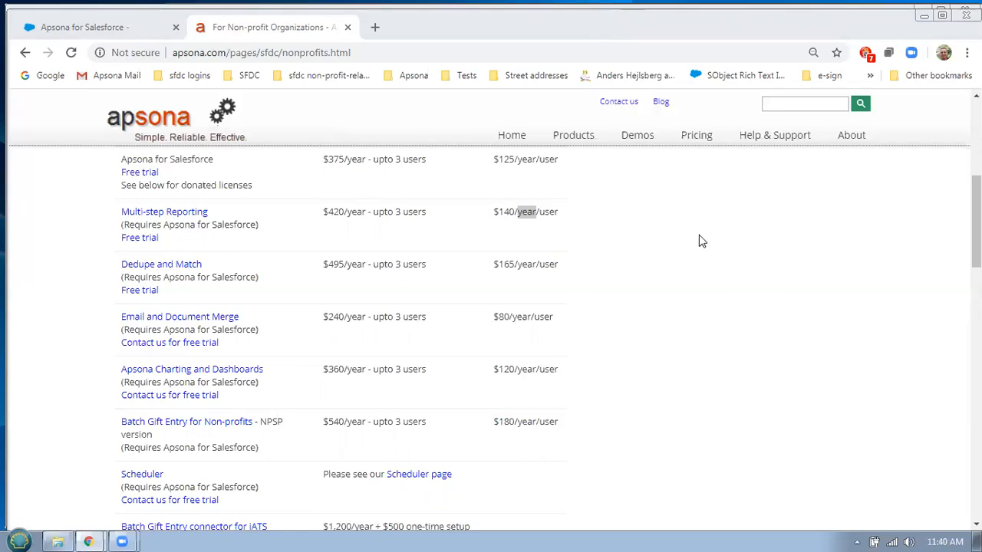
click(734, 251)
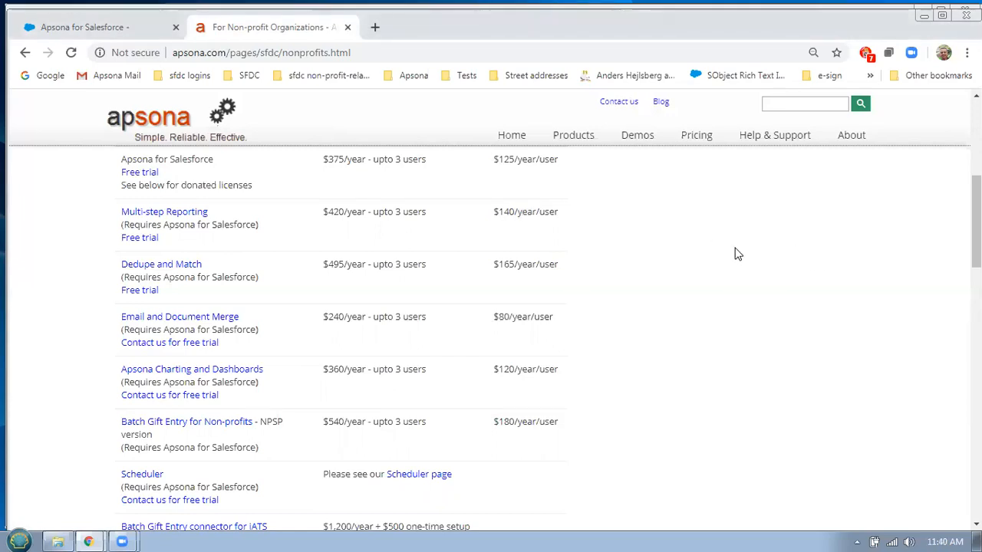
click(82, 27)
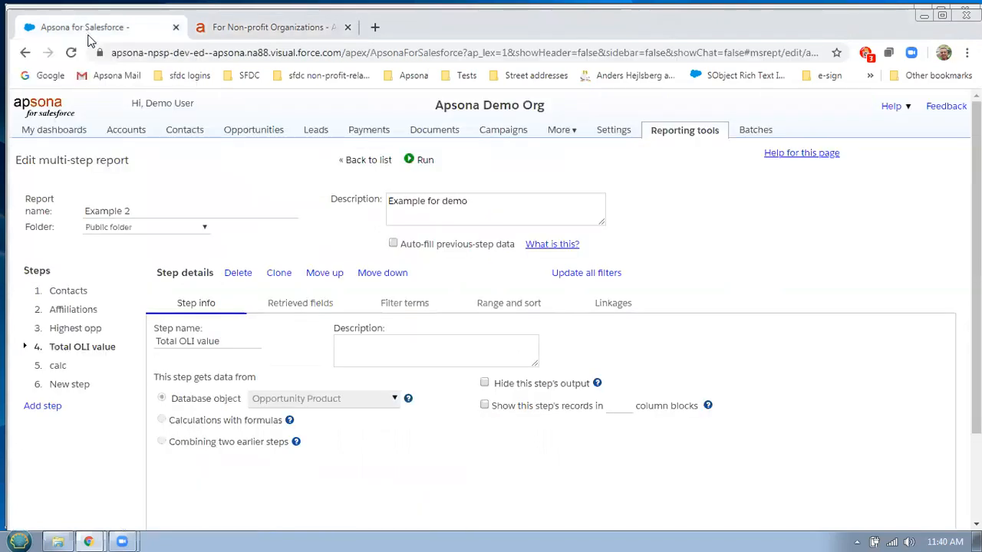
Review the Highest opp step's filter terms limiting Close Date to 2017–2020
click(82, 331)
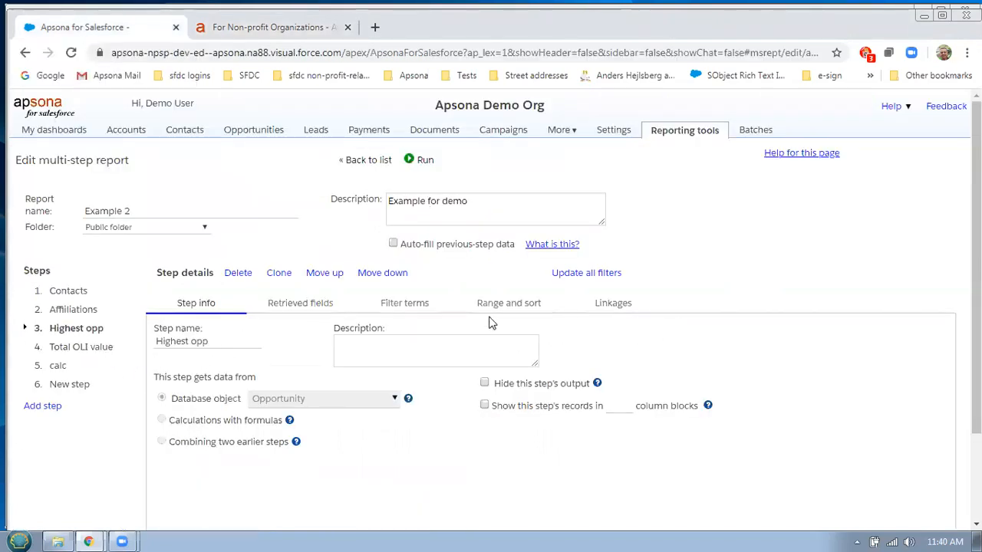
click(400, 305)
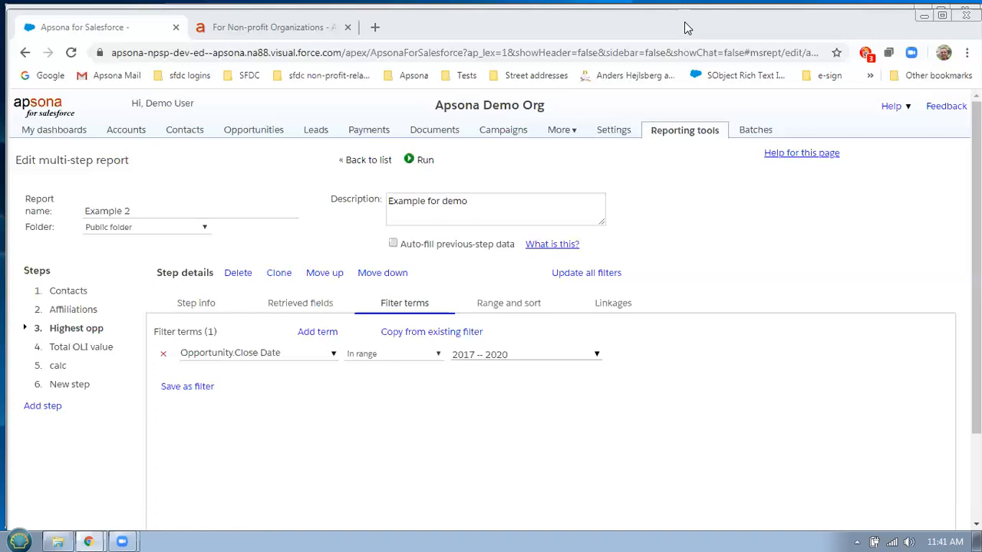
drag(189, 447, 66, 295)
Return to the Multi-step reports list and run Example 1, showing six contact-affiliation records
click(68, 293)
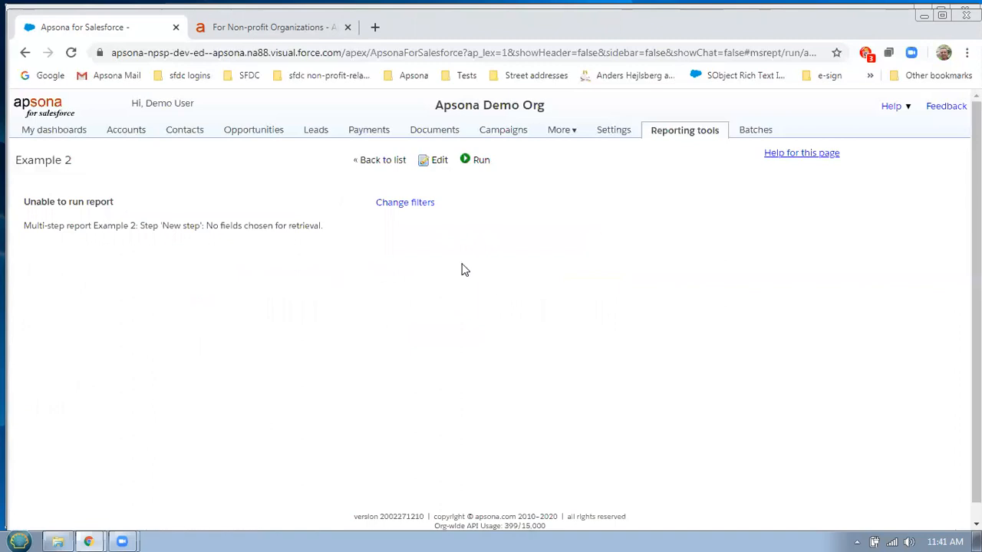
click(381, 162)
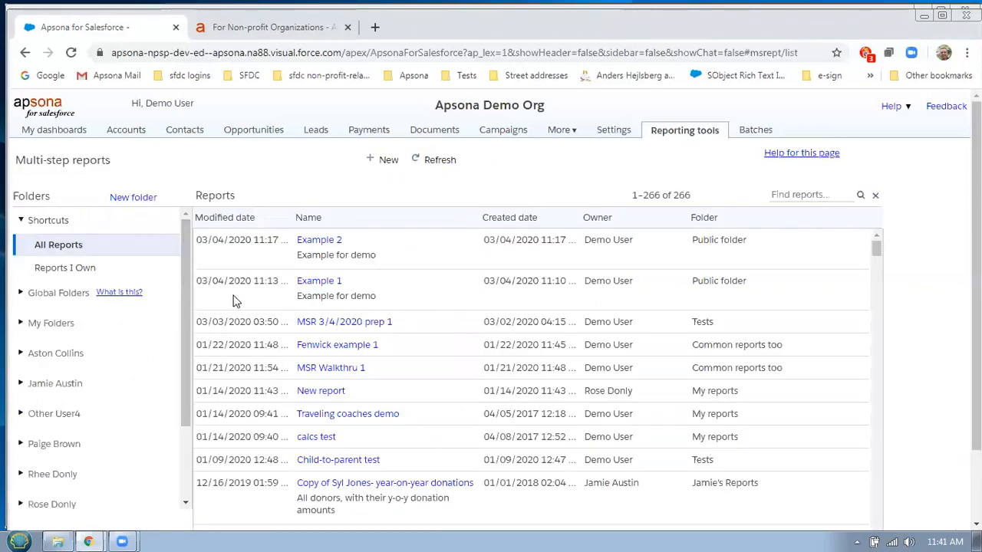
click(311, 284)
click(328, 311)
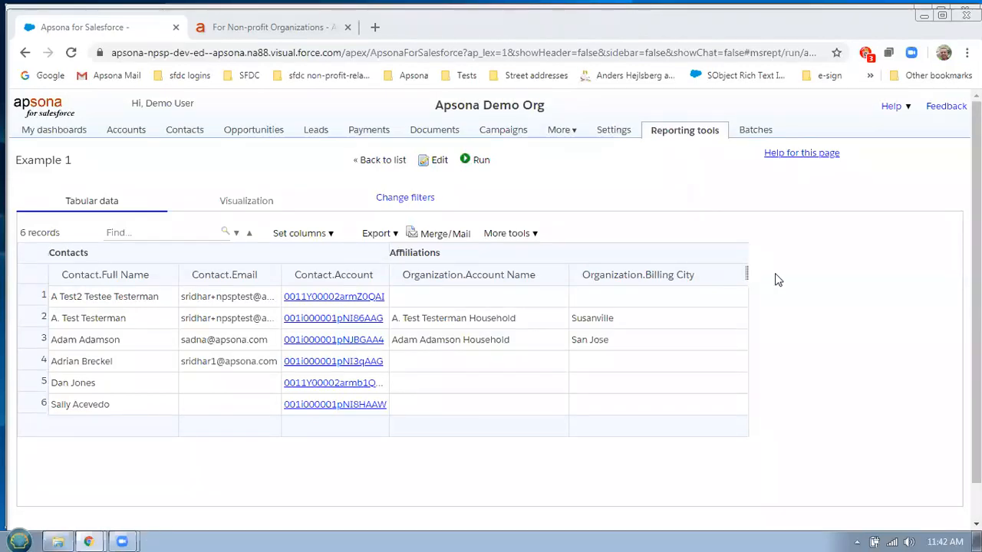
Bring up the outline sheet and select the Board Member Name, Board Member Email and Contact / Affiliation labels
mouse_move(98, 535)
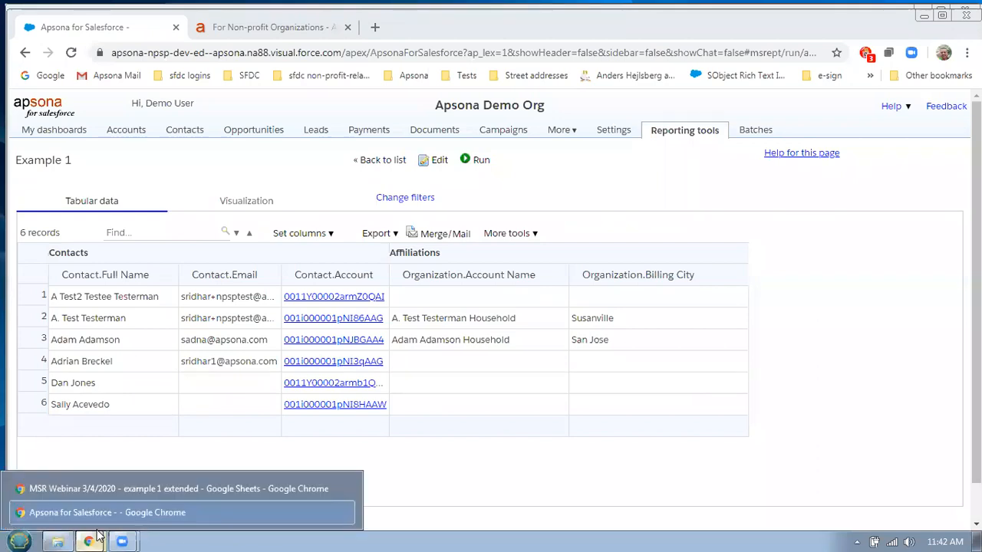
click(117, 490)
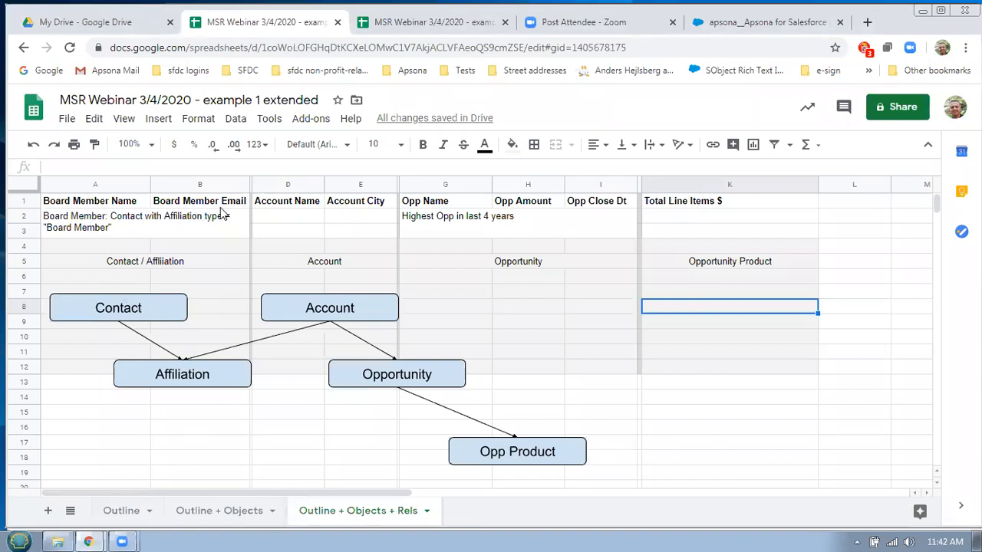
click(102, 204)
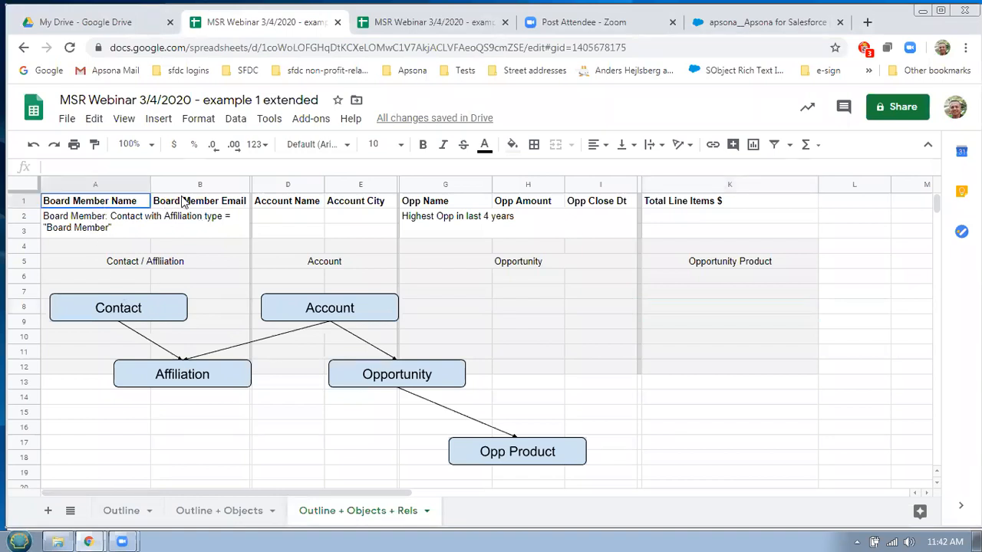
click(184, 202)
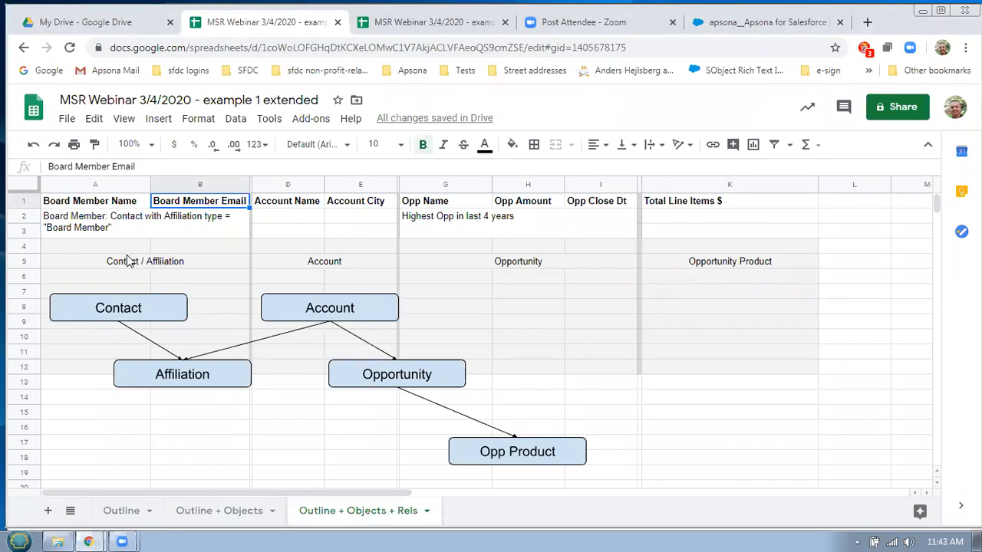
click(129, 261)
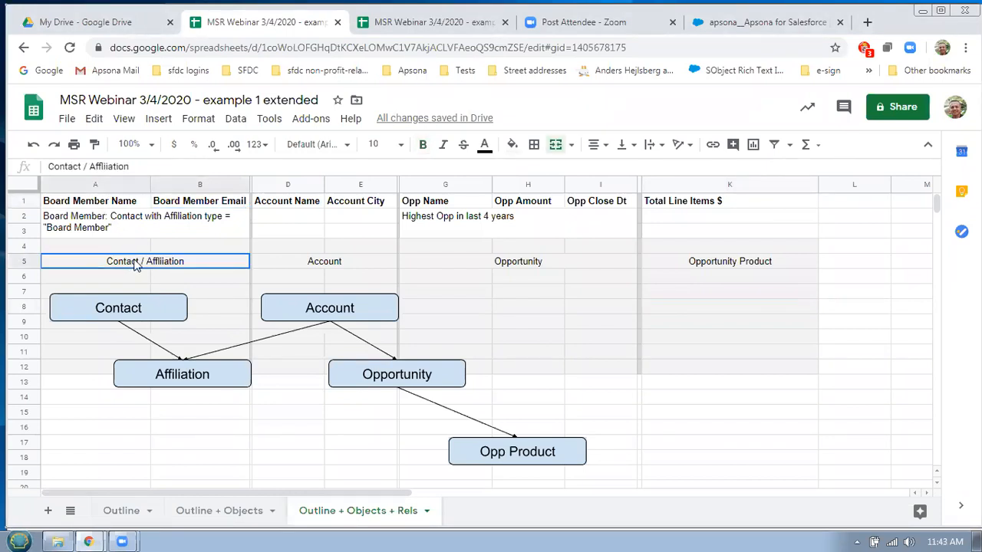